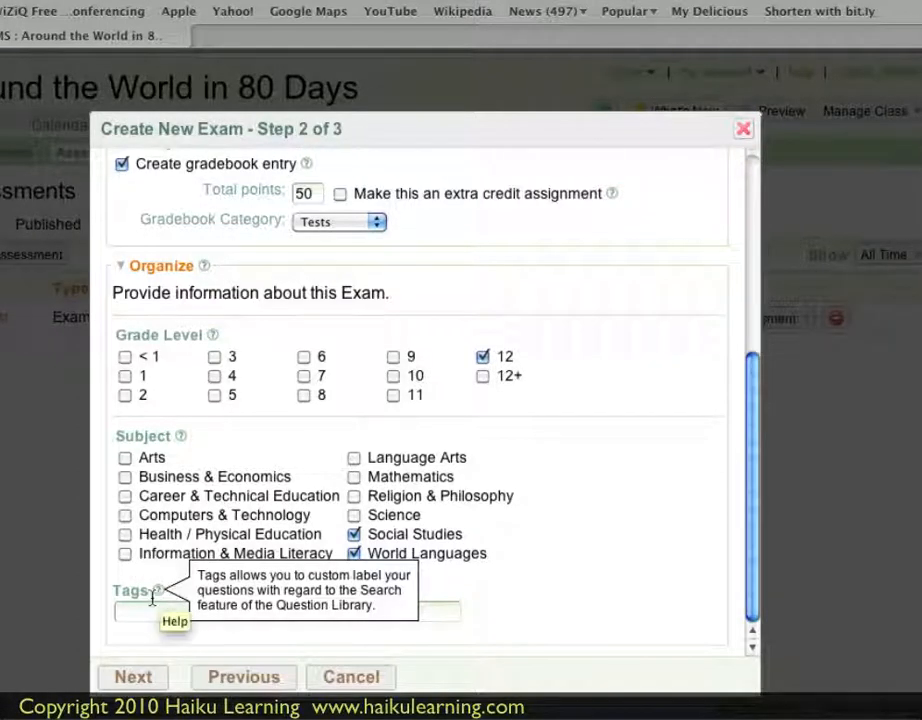
# Tag the new exam with "unit 2" and continue to the final setup page.
pyautogui.click(136, 612)
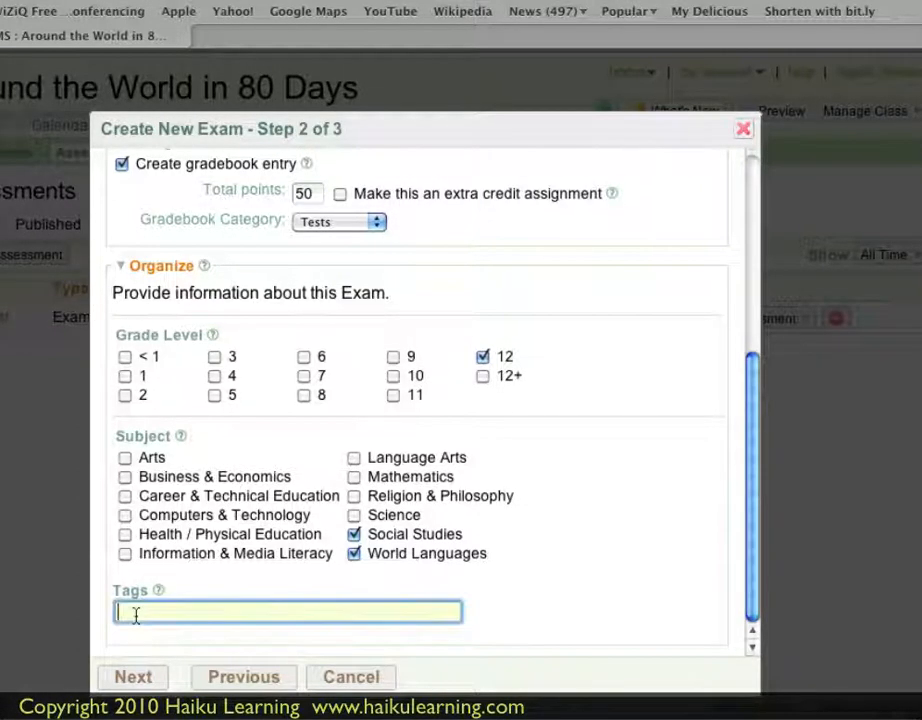
pyautogui.write('unit 2')
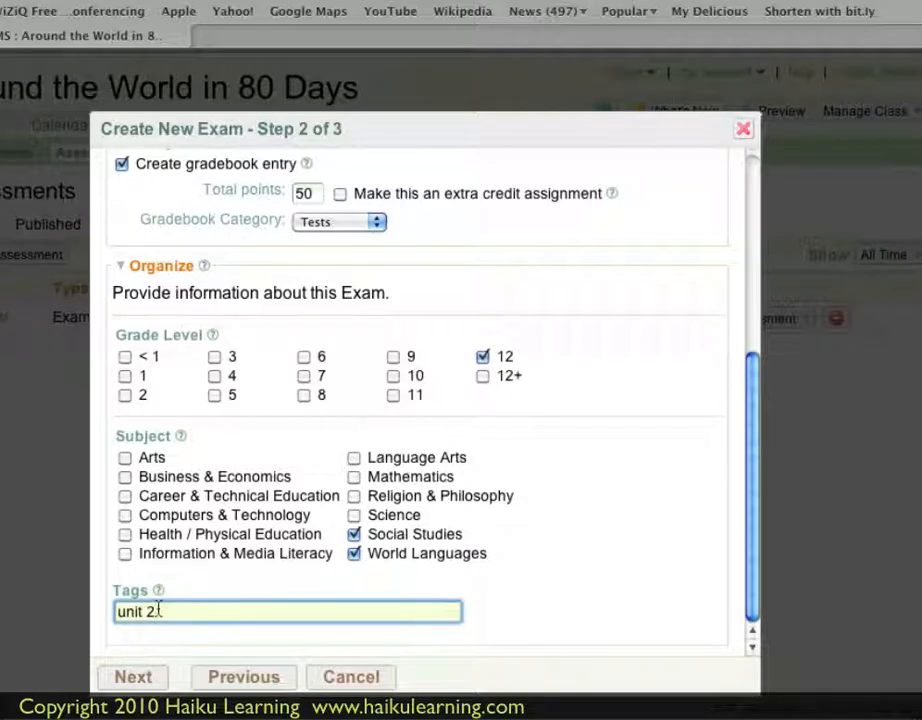
pyautogui.click(148, 680)
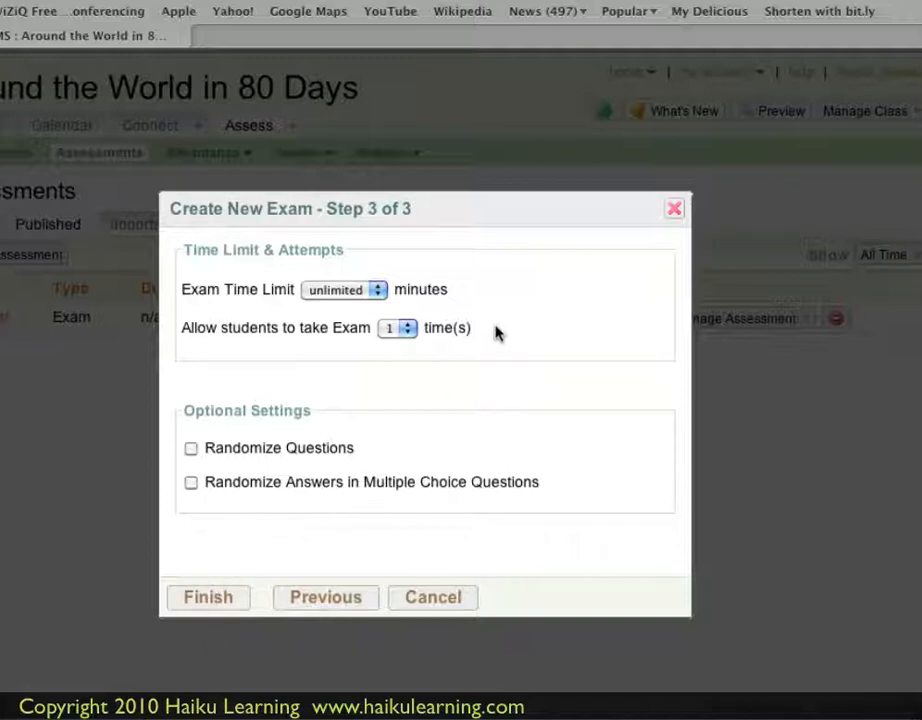
# Set the exam time limit to 30 minutes, allow students 3 attempts, and finish creating the exam.
pyautogui.click(378, 290)
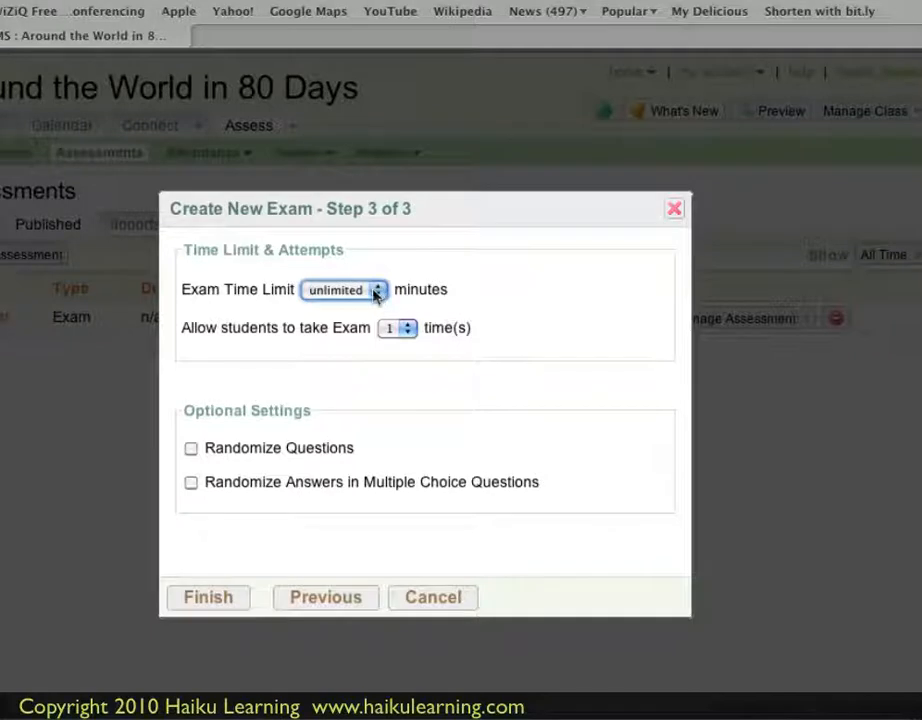
pyautogui.click(379, 290)
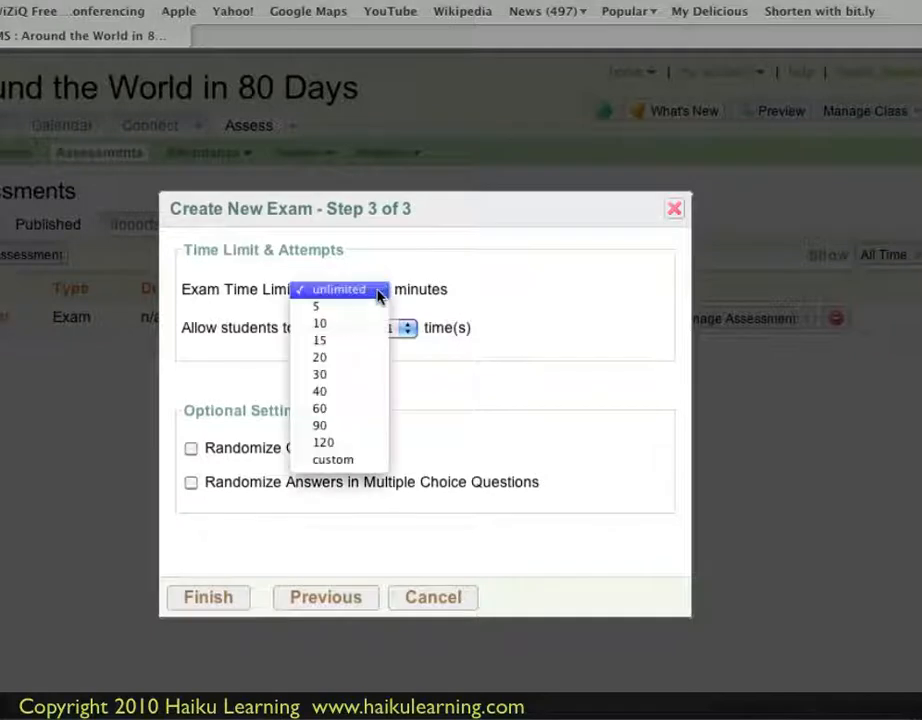
pyautogui.click(370, 378)
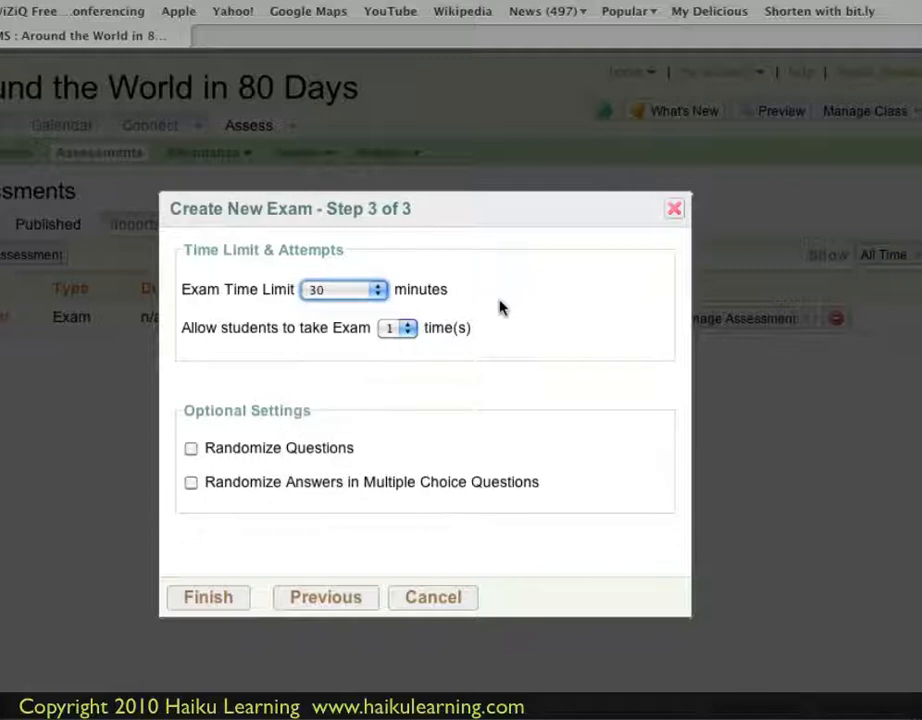
pyautogui.click(407, 330)
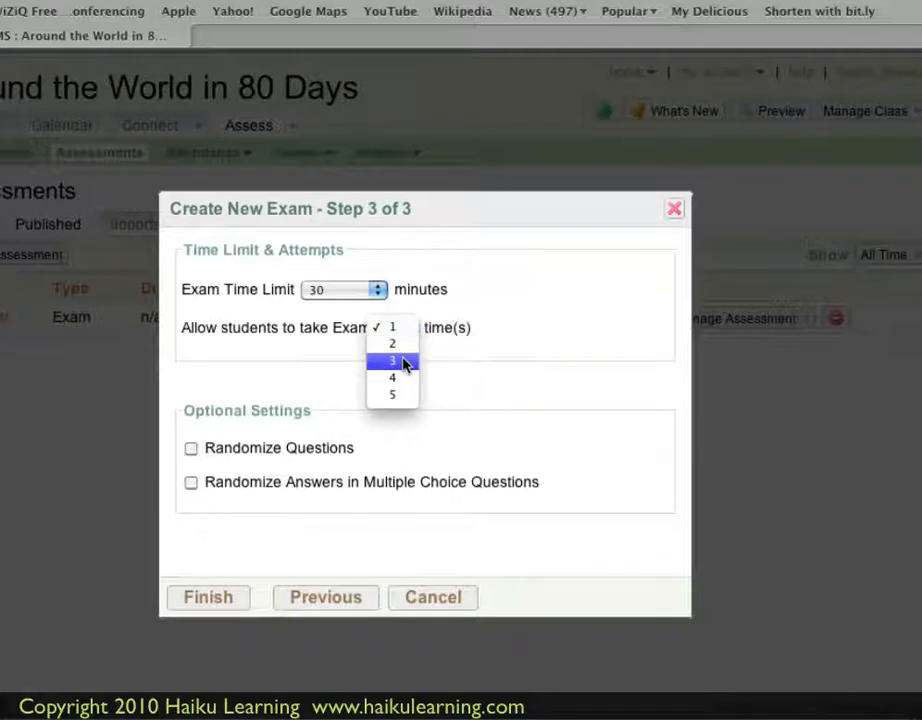
pyautogui.click(405, 362)
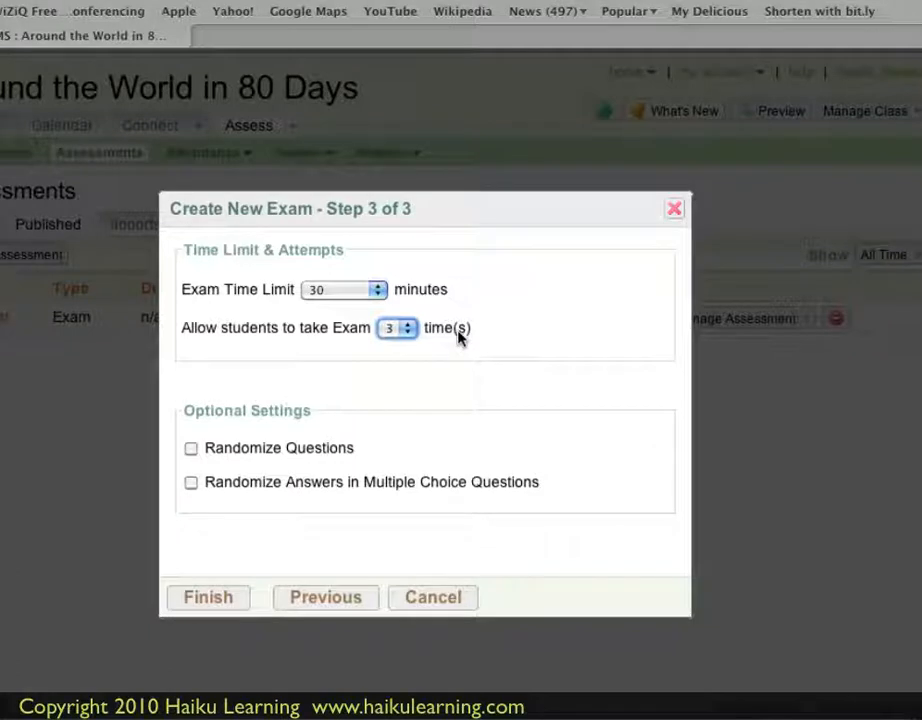
pyautogui.click(348, 402)
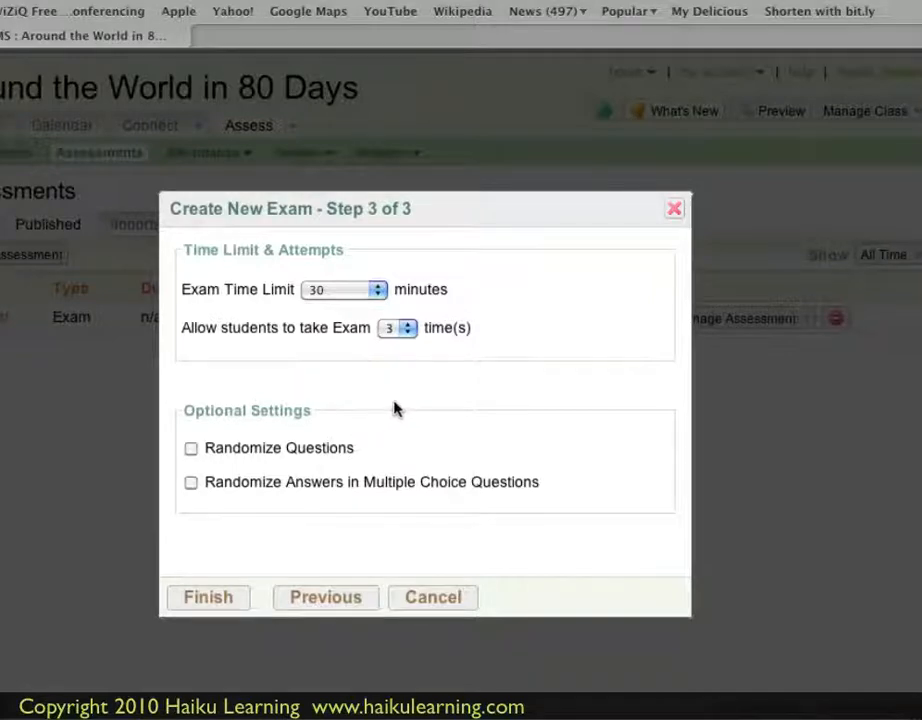
pyautogui.click(222, 600)
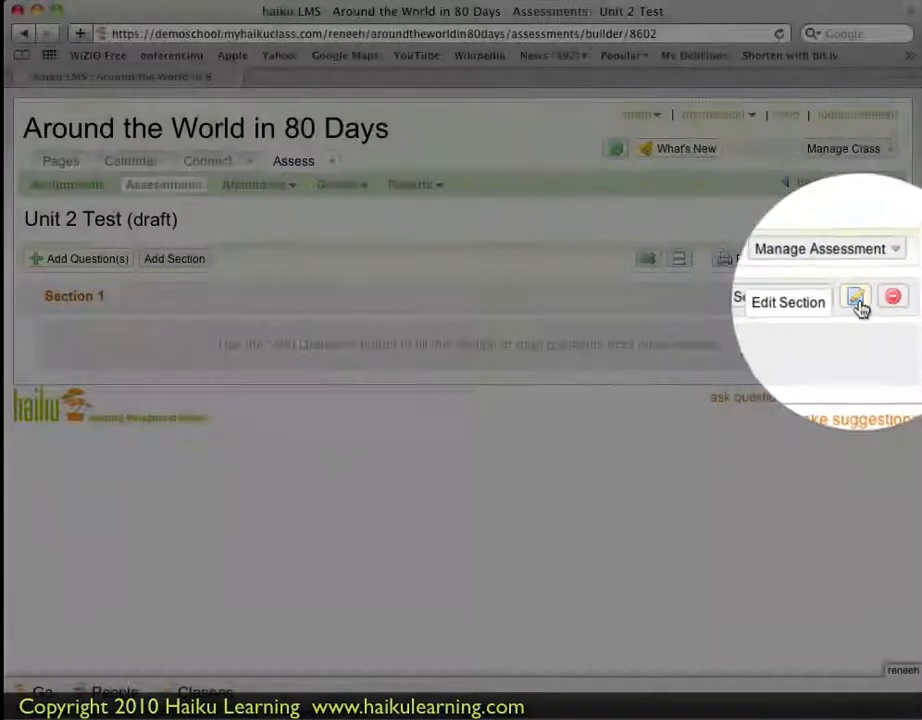
# Retitle Section 1 as "Multiple Choice" with the description "Select the most correct answer for each question." and save it.
pyautogui.click(858, 300)
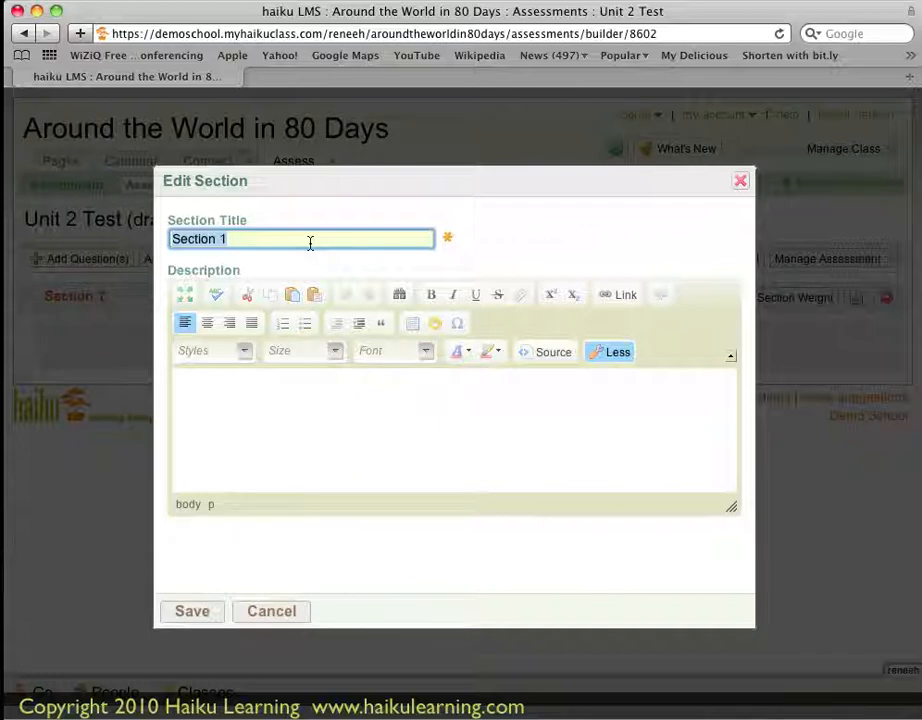
pyautogui.write('m')
pyautogui.press('BackSpace')
pyautogui.write('Mul')
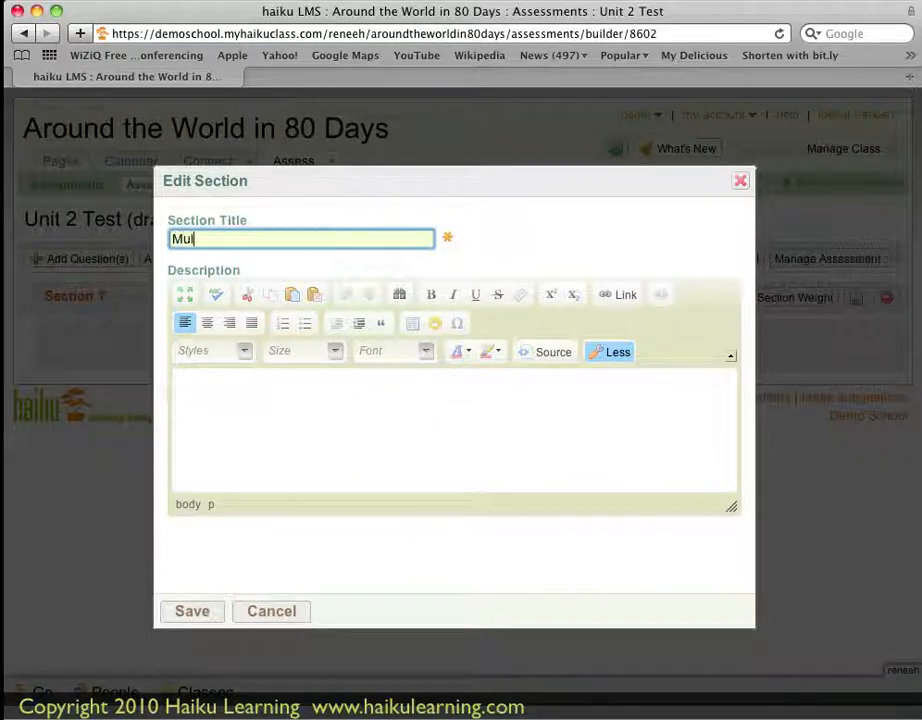
pyautogui.write('tiple Choice')
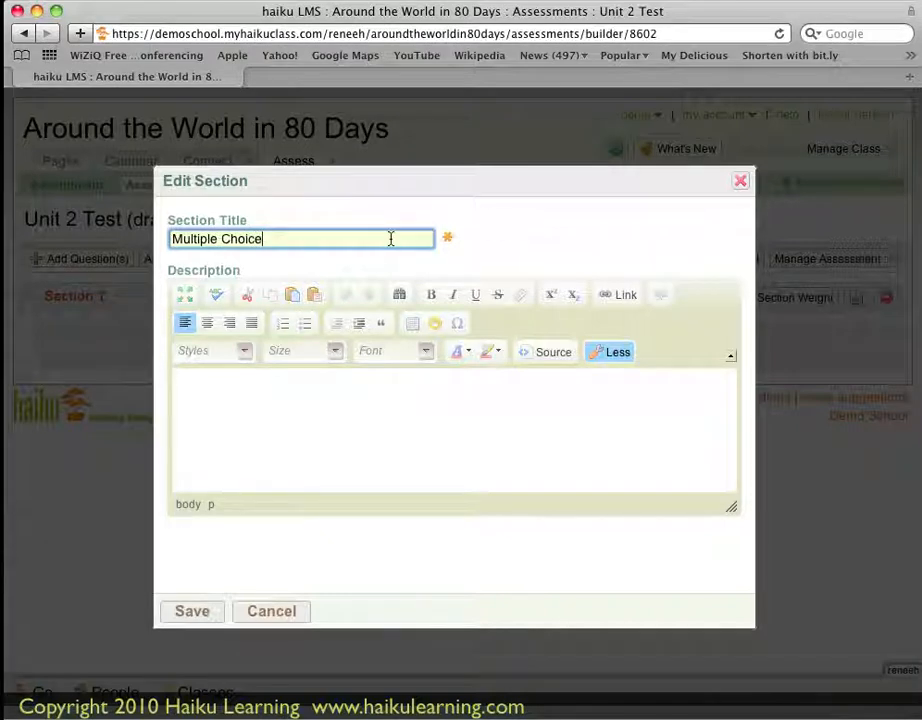
pyautogui.click(321, 392)
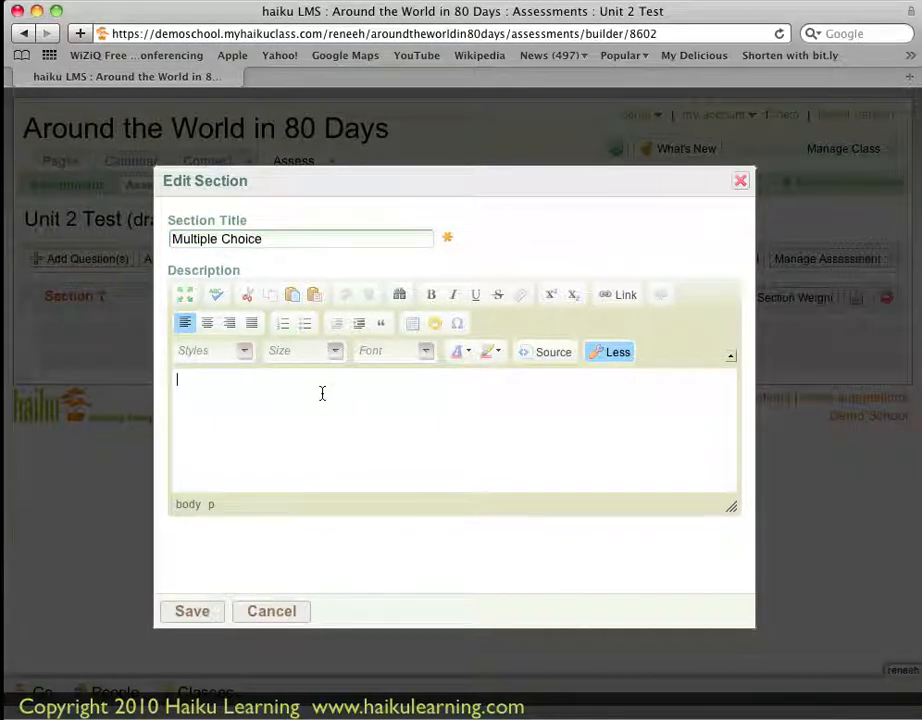
pyautogui.write('Select the ')
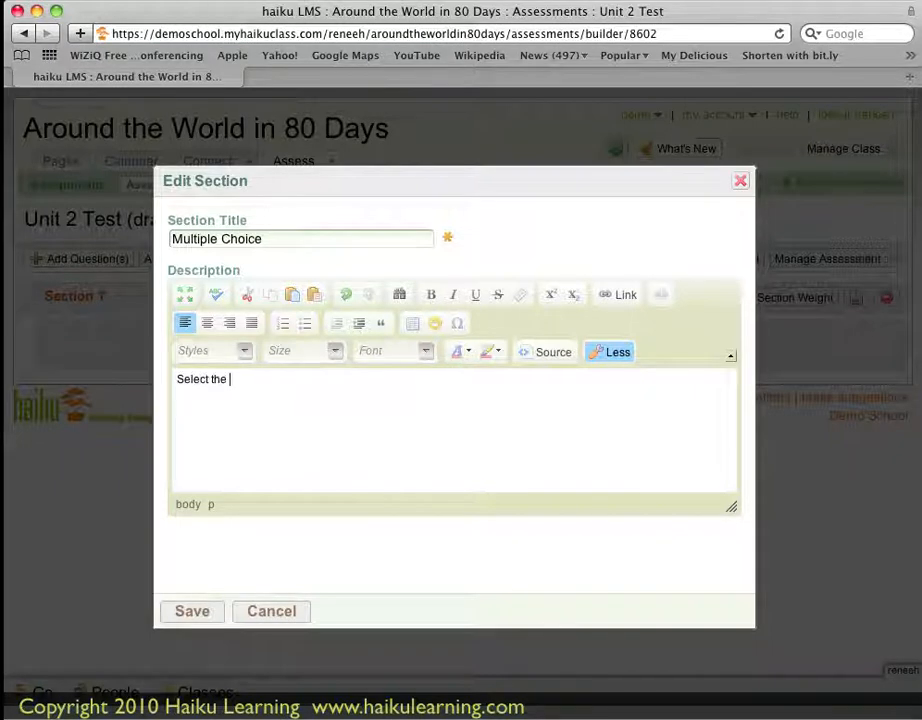
pyautogui.write('most correct ans')
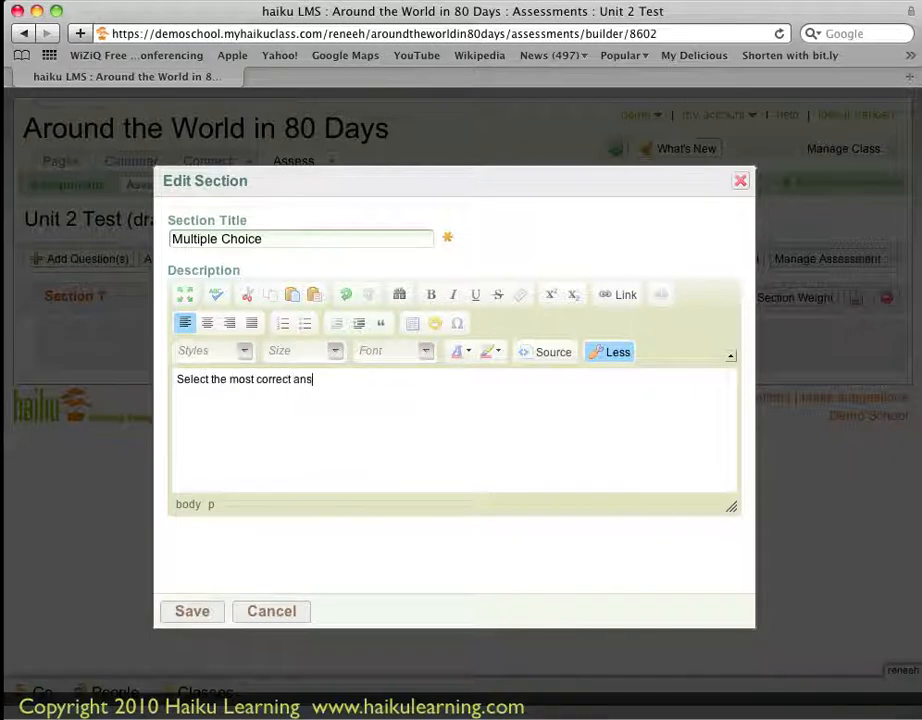
pyautogui.write('wer for each question.')
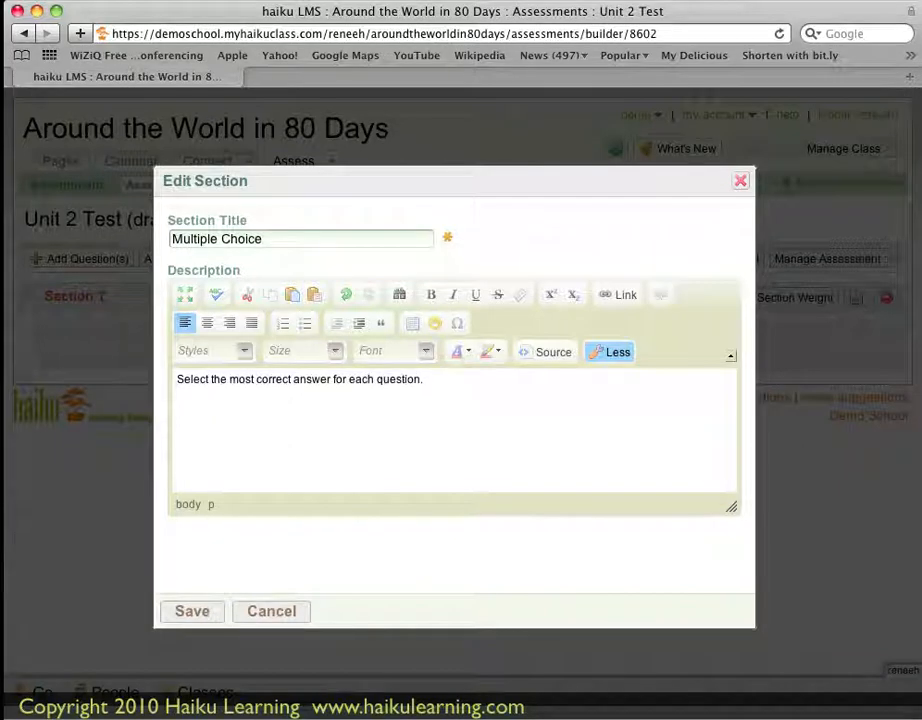
pyautogui.click(193, 614)
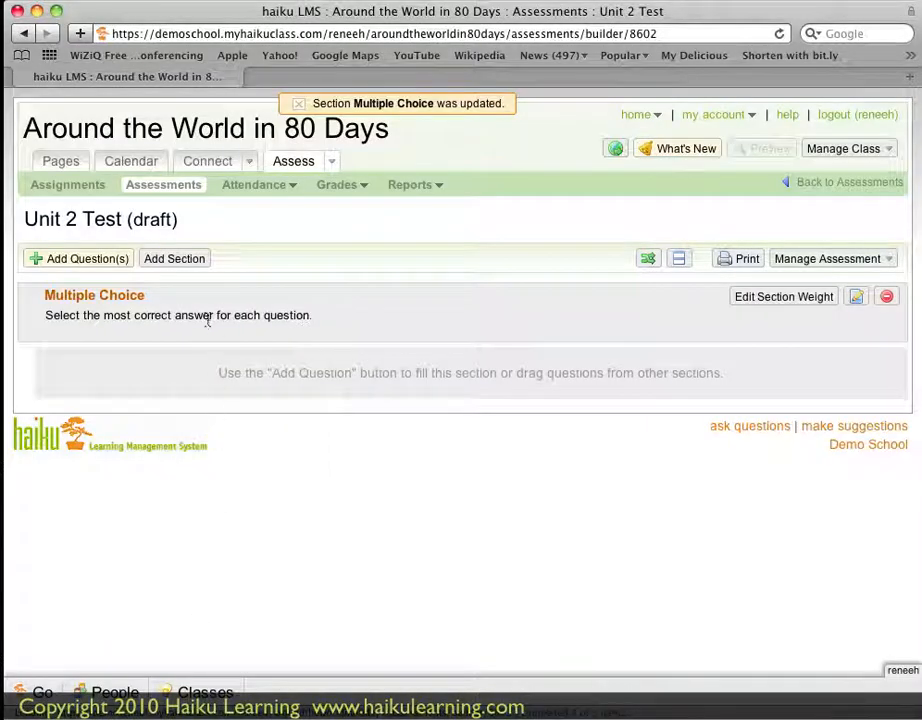
# Add a section titled "True/False" with the description "Indicate whether each statement below is true or false.".
pyautogui.click(195, 261)
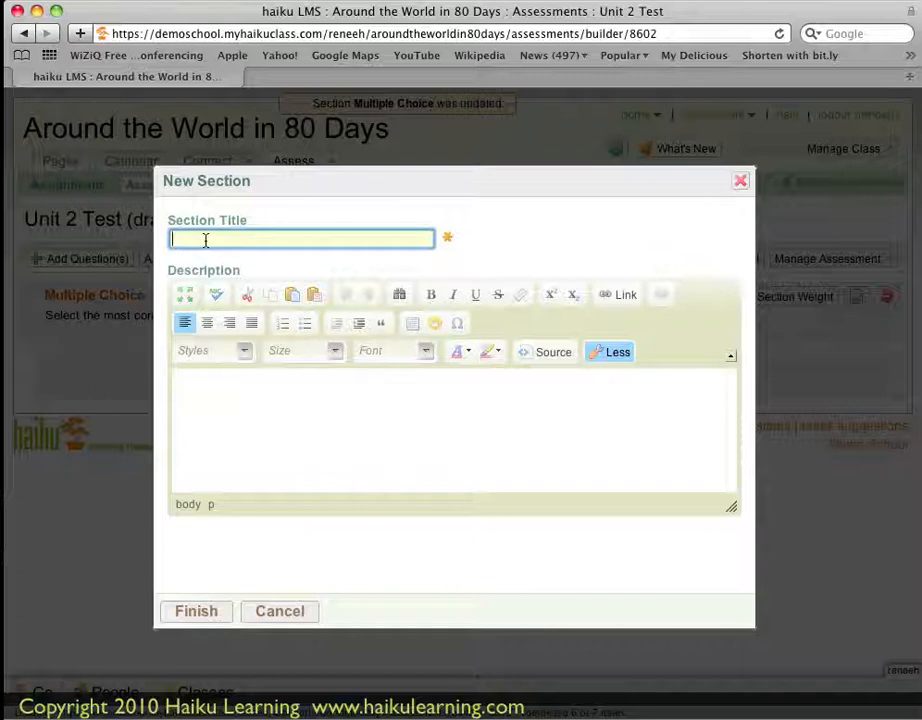
pyautogui.write('True/Fal')
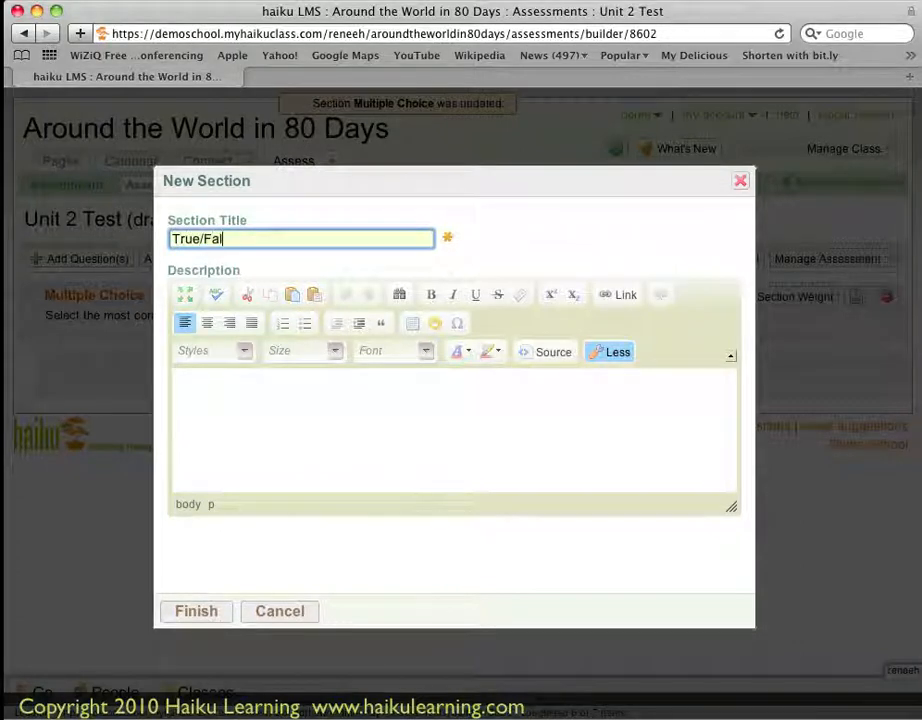
pyautogui.write('se')
pyautogui.click(196, 420)
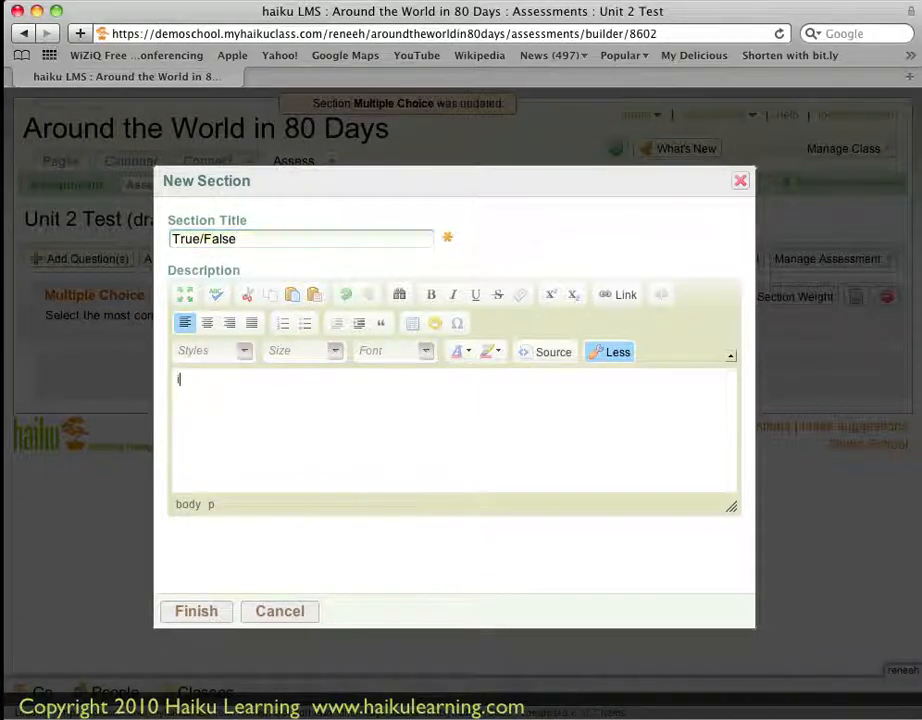
pyautogui.write('Indicate w')
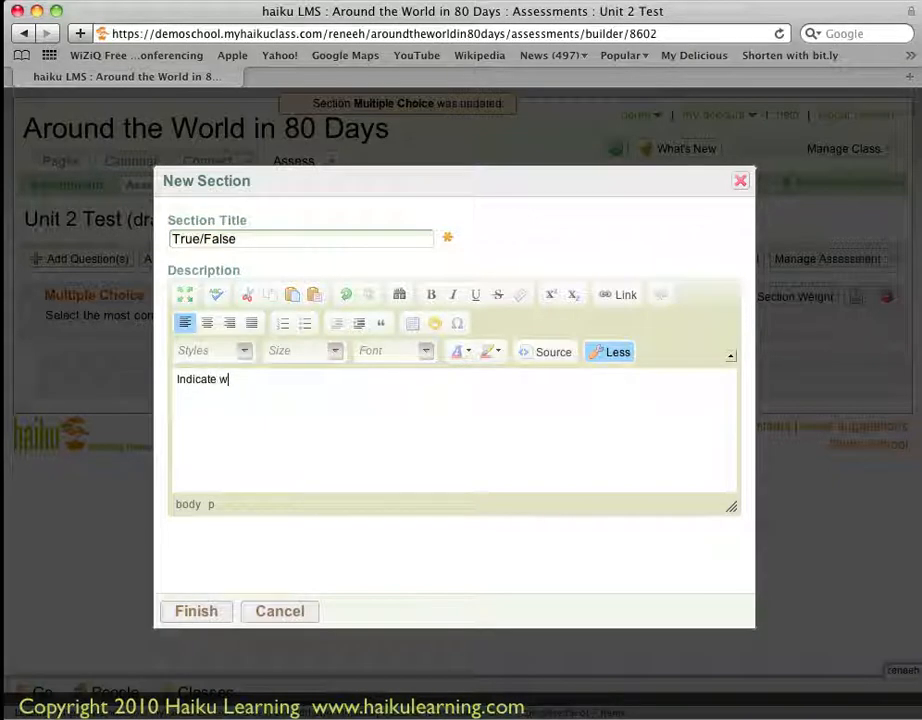
pyautogui.write('hether each statement ')
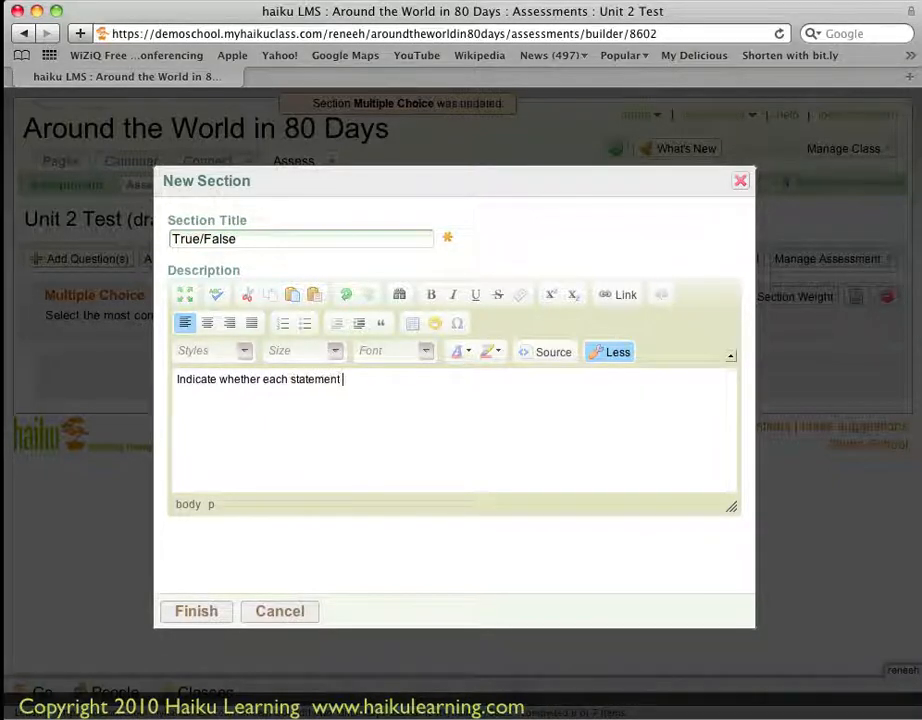
pyautogui.write('below is true or ')
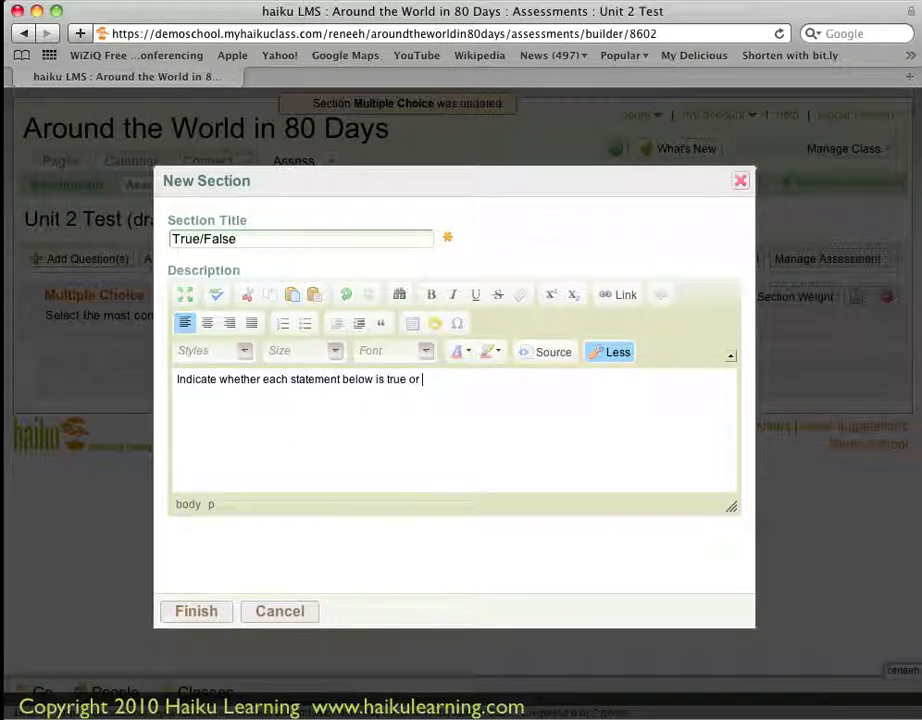
pyautogui.write('false.')
pyautogui.click(219, 616)
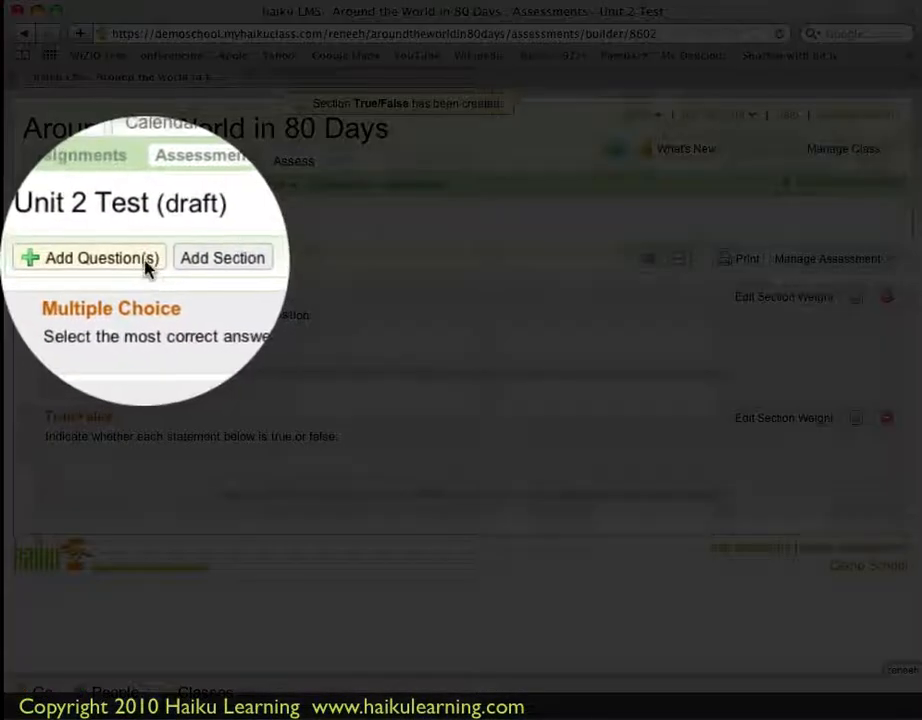
# Create a new multiple choice question with the text "Which of the below interstates runs north-south?".
pyautogui.click(118, 262)
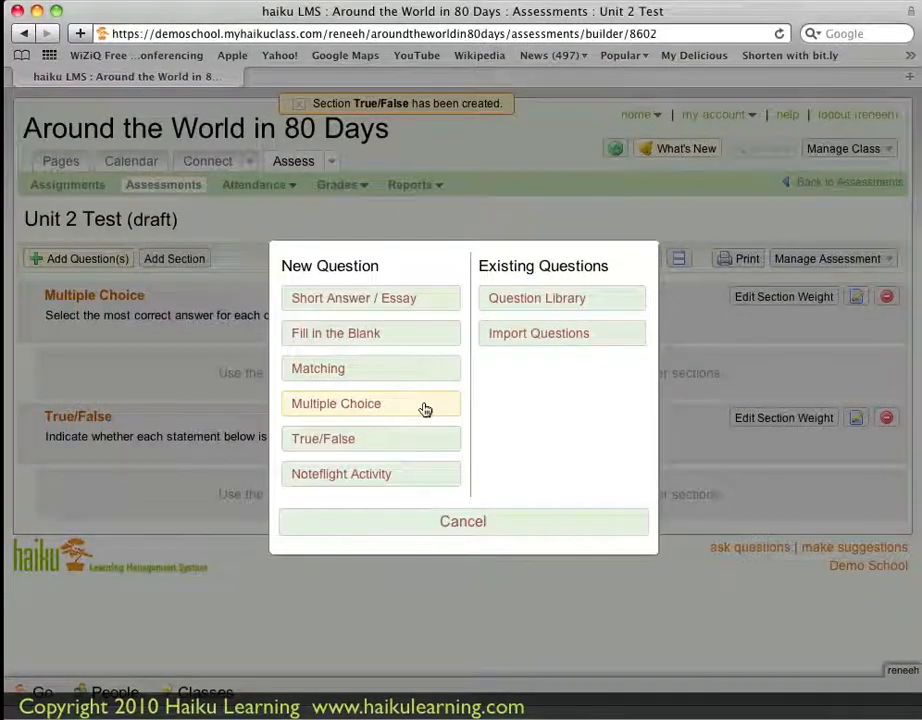
pyautogui.click(425, 409)
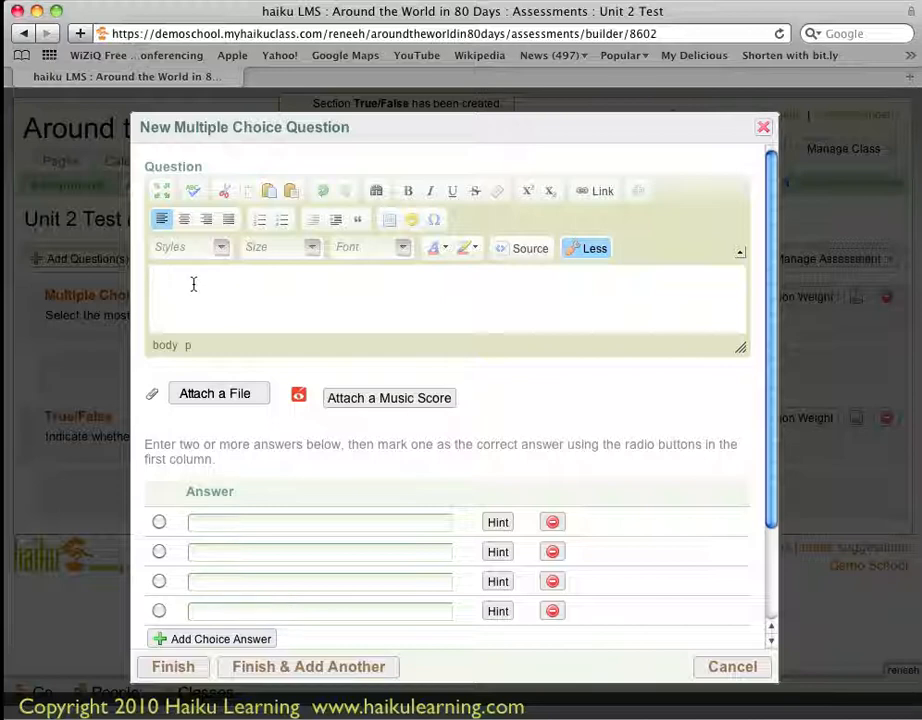
pyautogui.write('Which of the below ins')
pyautogui.write('erstates ru')
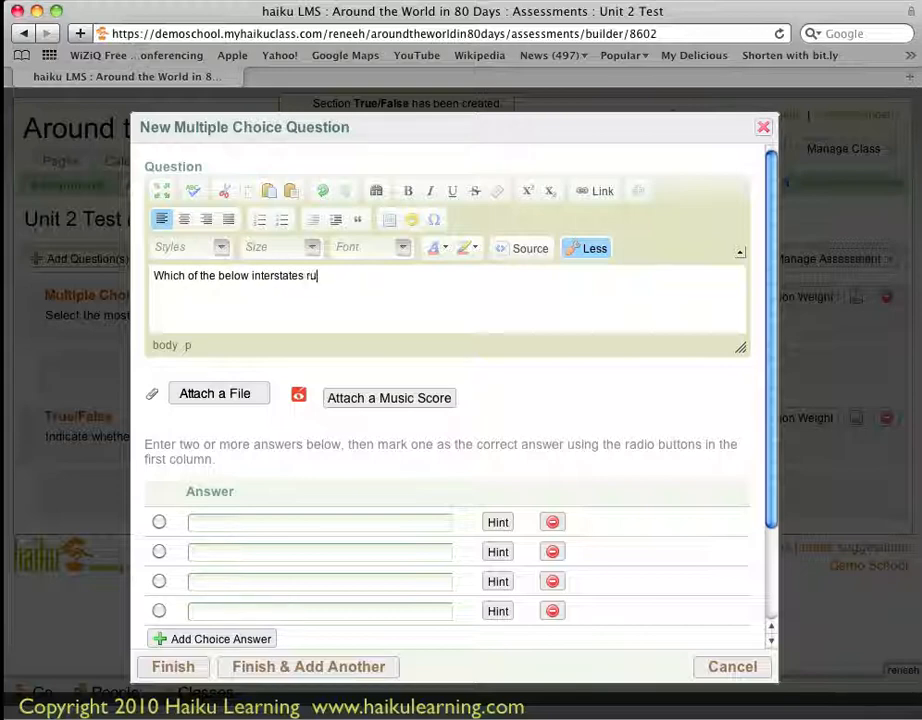
pyautogui.write('ns north')
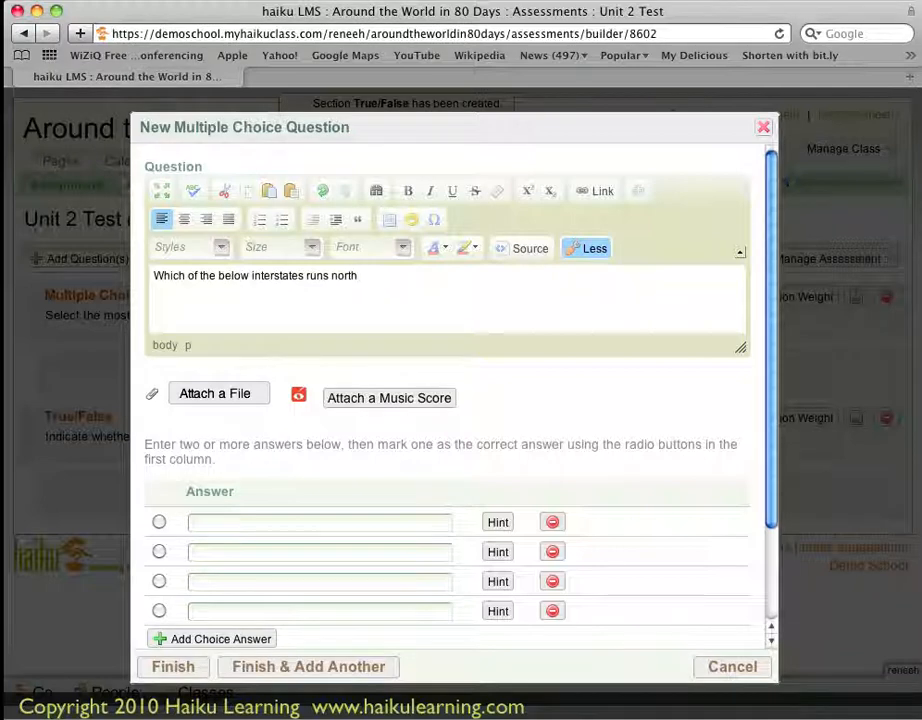
pyautogui.write('-south?')
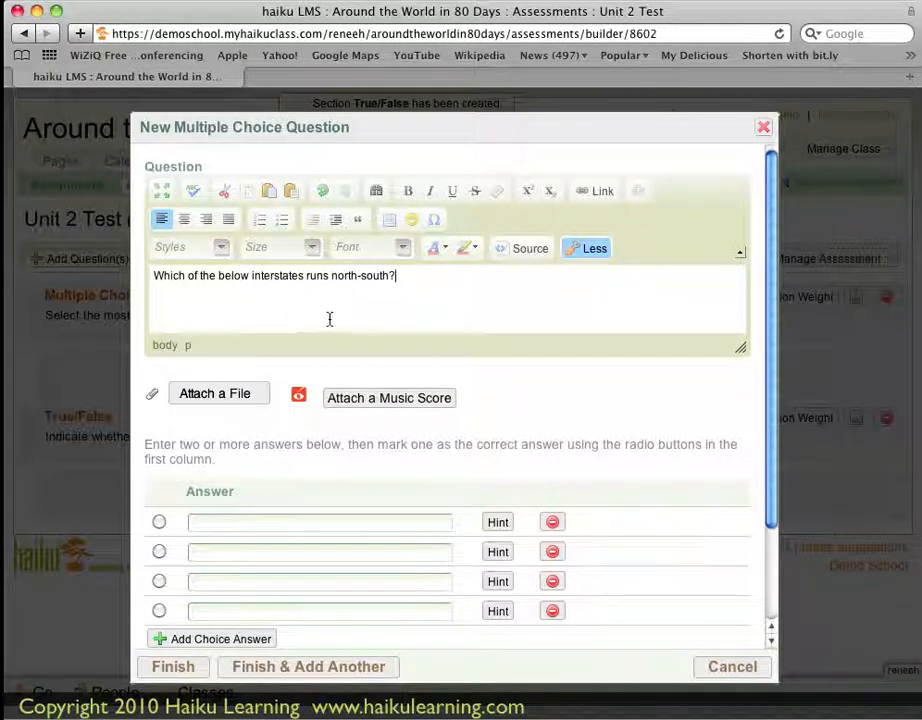
# Enter 80, 90, 74 and 55 as the question's answer choices and mark 55 as the correct answer.
pyautogui.scroll(-3, 330, 319)
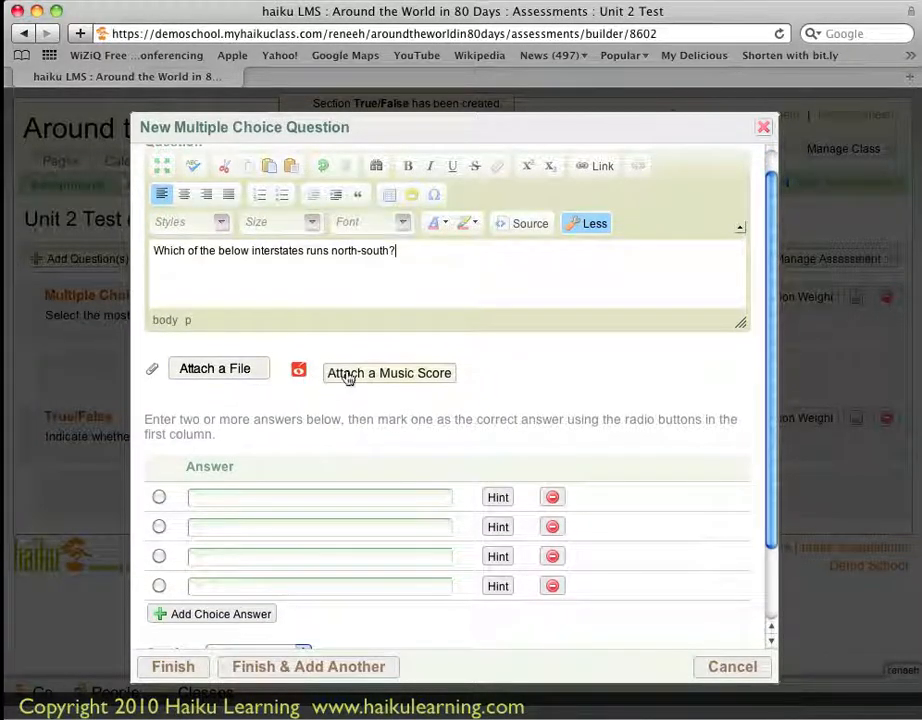
pyautogui.scroll(-2, 330, 372)
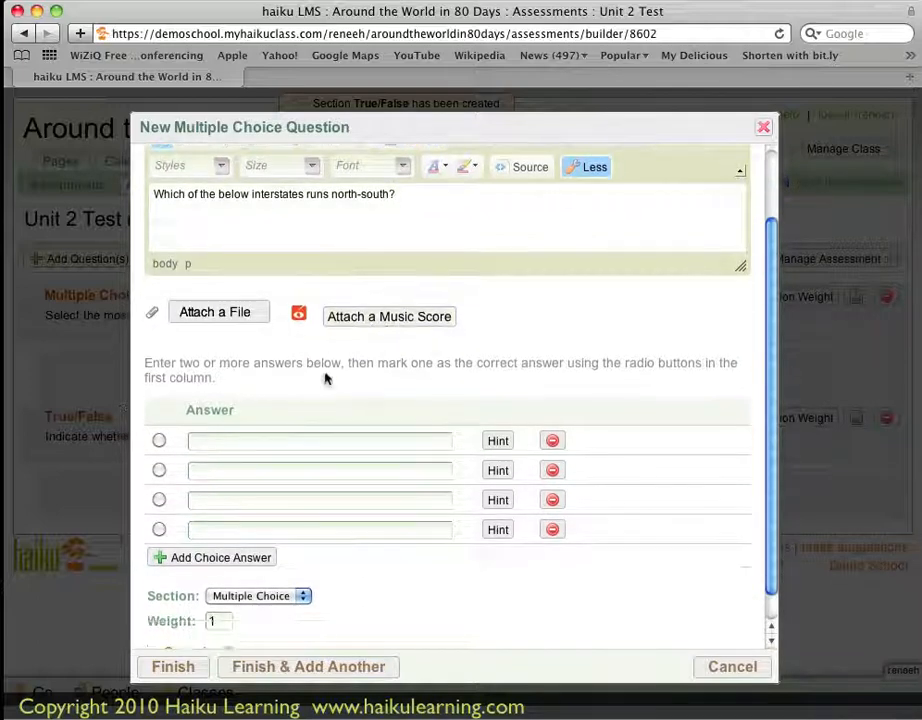
pyautogui.scroll(-2, 325, 377)
pyautogui.click(279, 441)
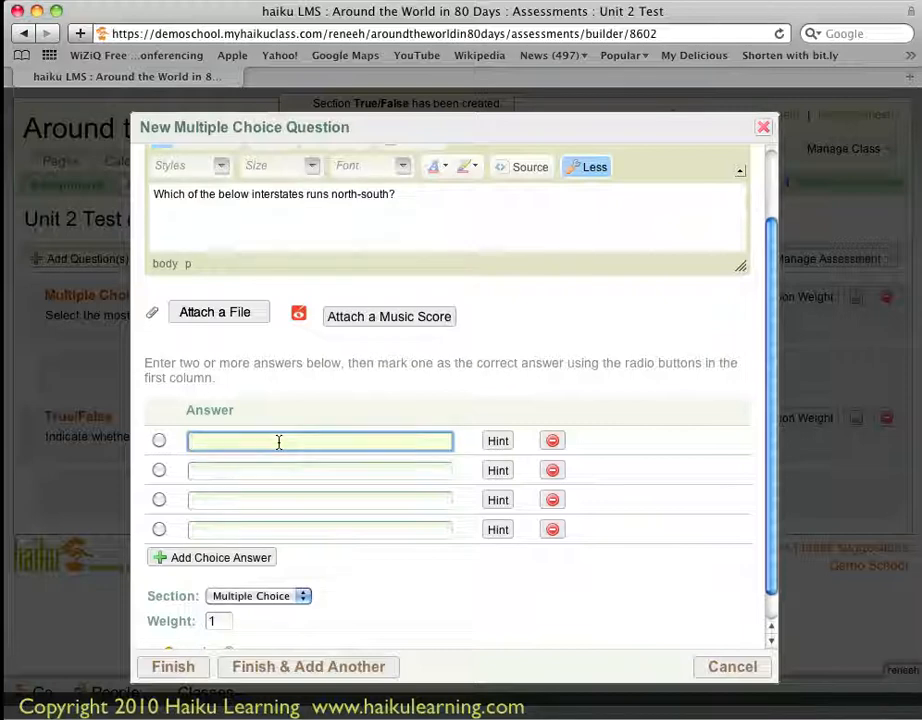
pyautogui.write('80')
pyautogui.click(270, 476)
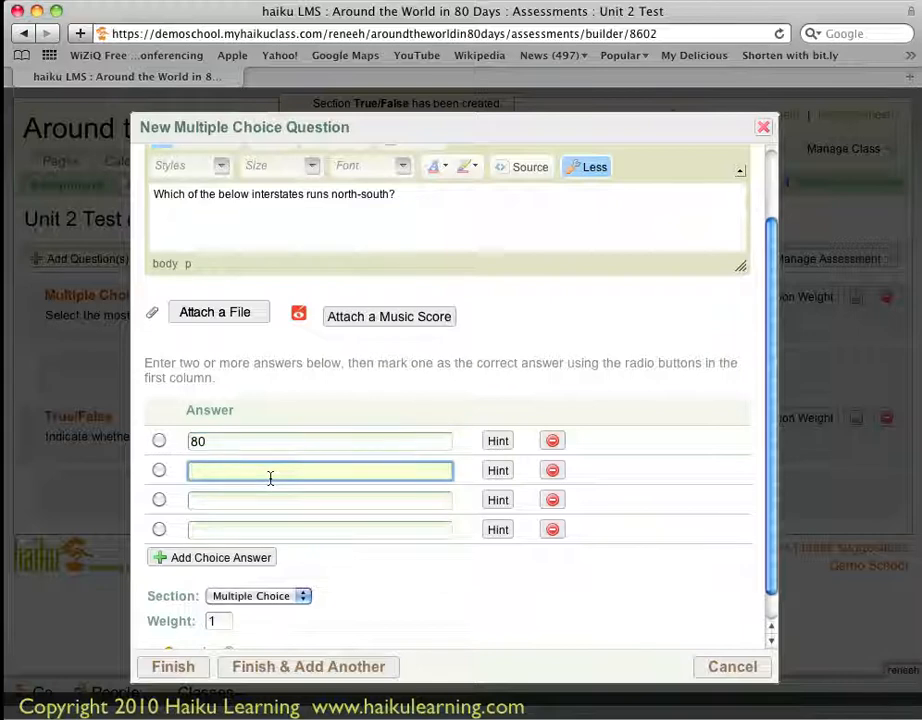
pyautogui.write('90')
pyautogui.click(246, 510)
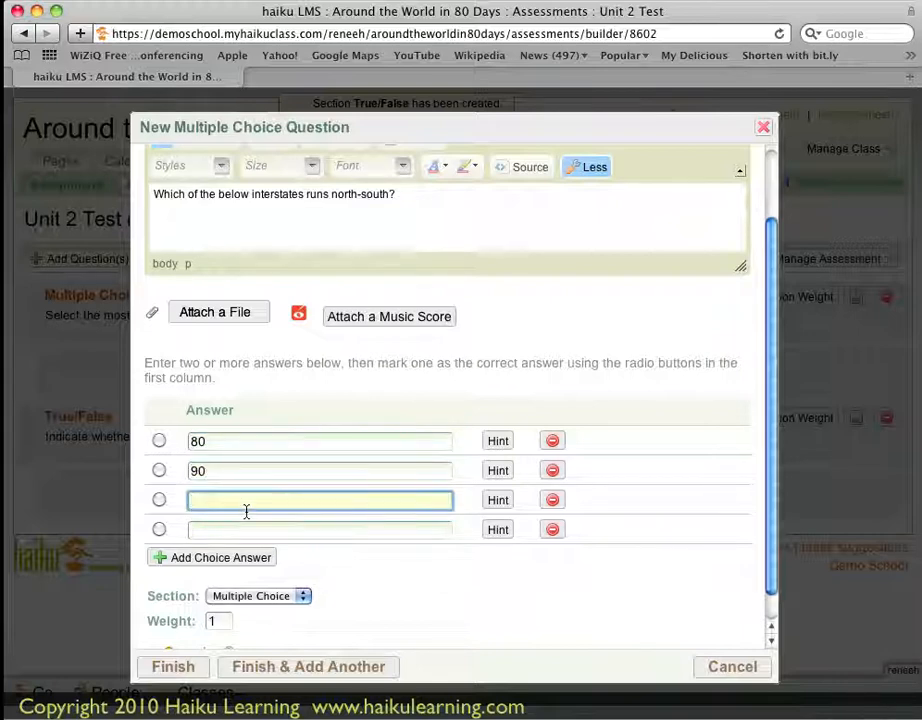
pyautogui.write('74')
pyautogui.click(280, 531)
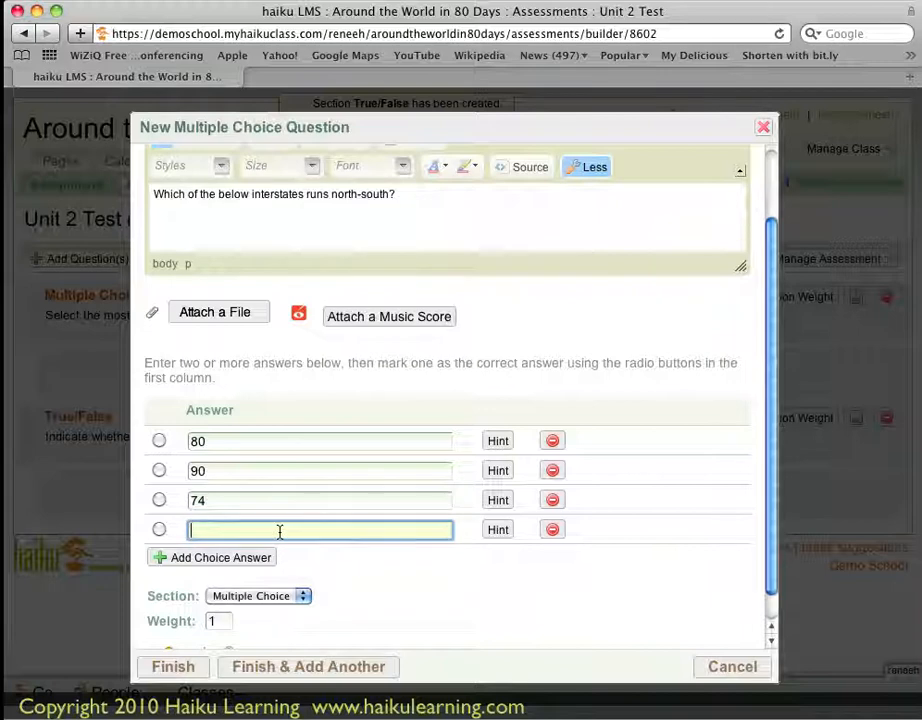
pyautogui.write('55')
pyautogui.click(159, 533)
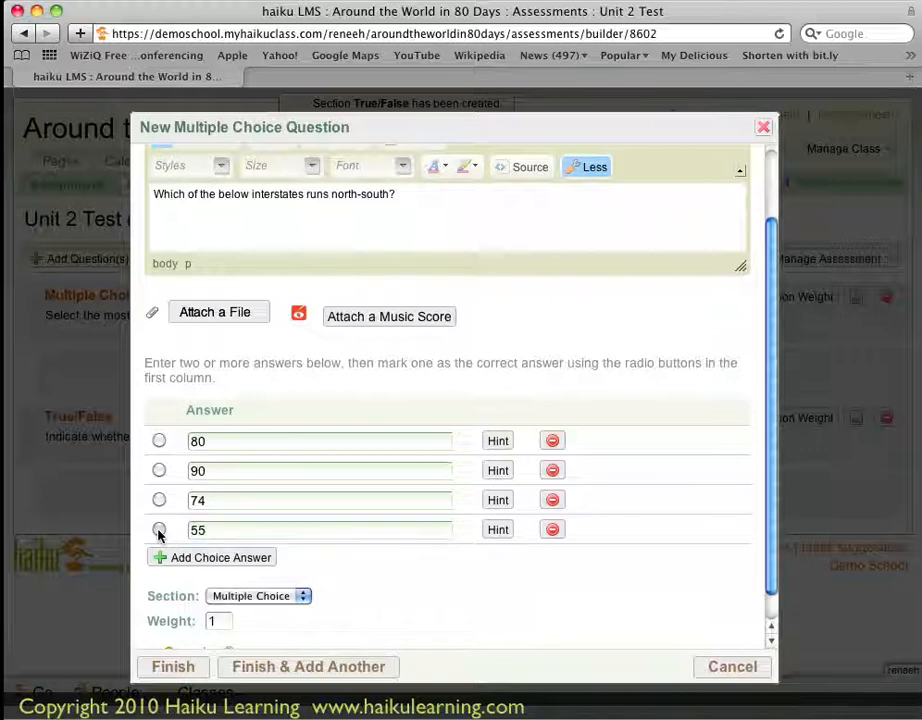
pyautogui.click(159, 531)
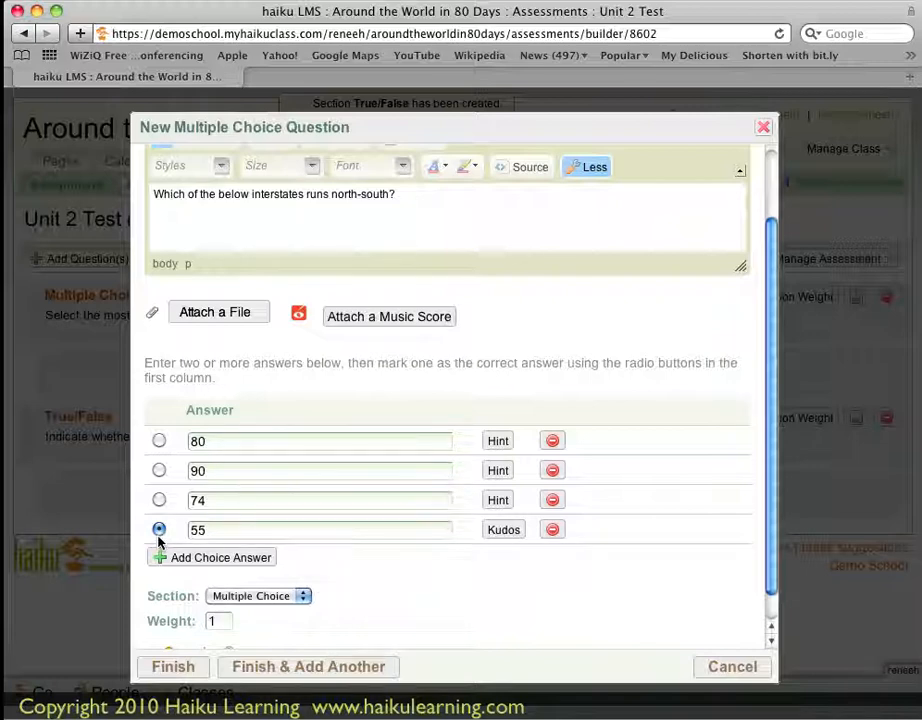
# Add the kudos message "Yes! Good work!" to the correct answer 55 and save it.
pyautogui.click(503, 530)
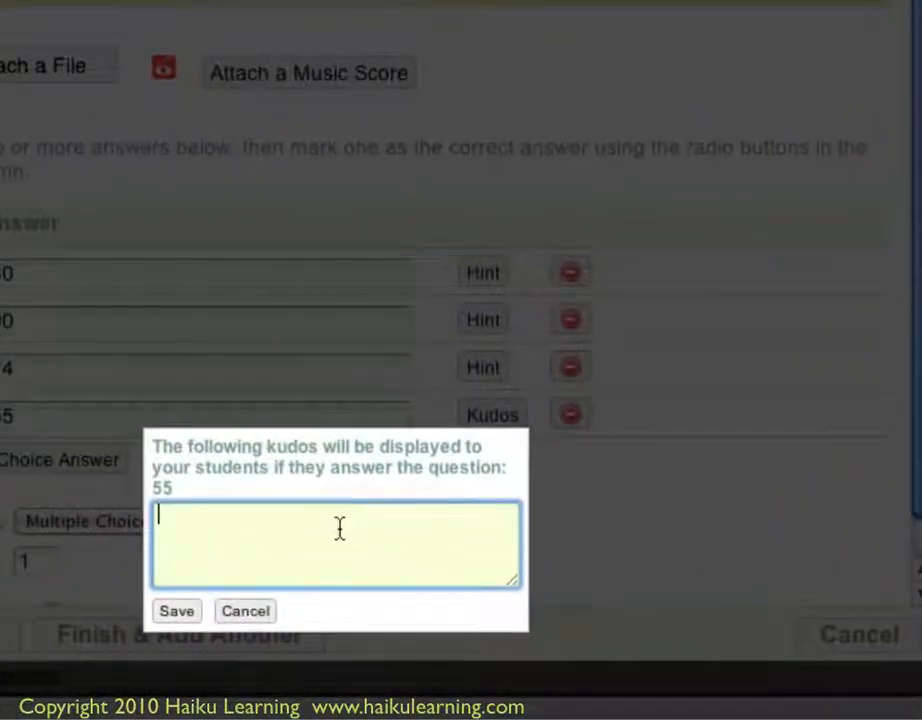
pyautogui.write('Yes! ')
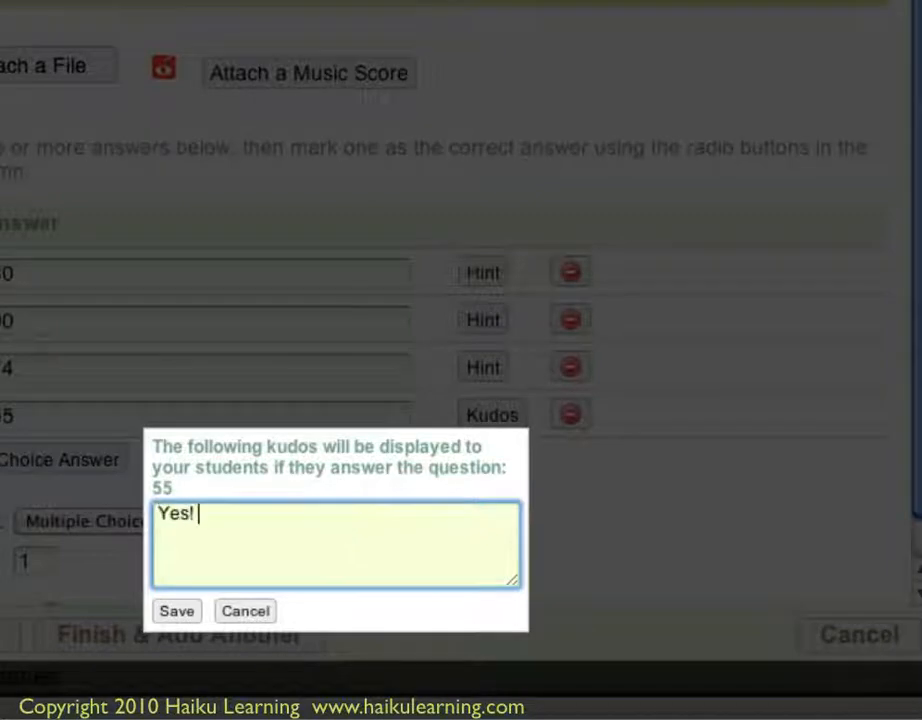
pyautogui.write('Good work!')
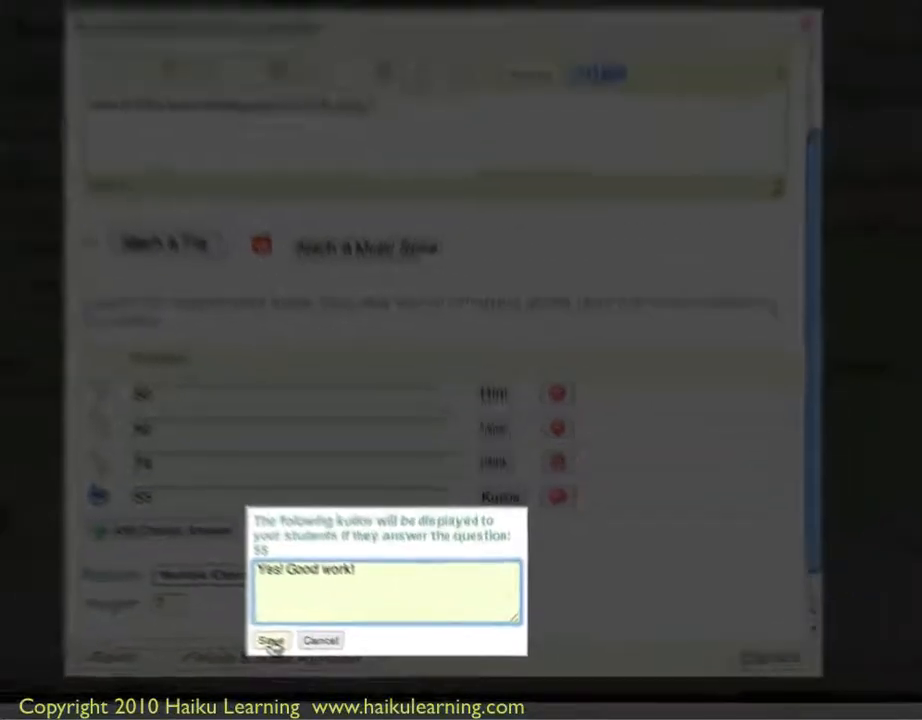
pyautogui.click(180, 610)
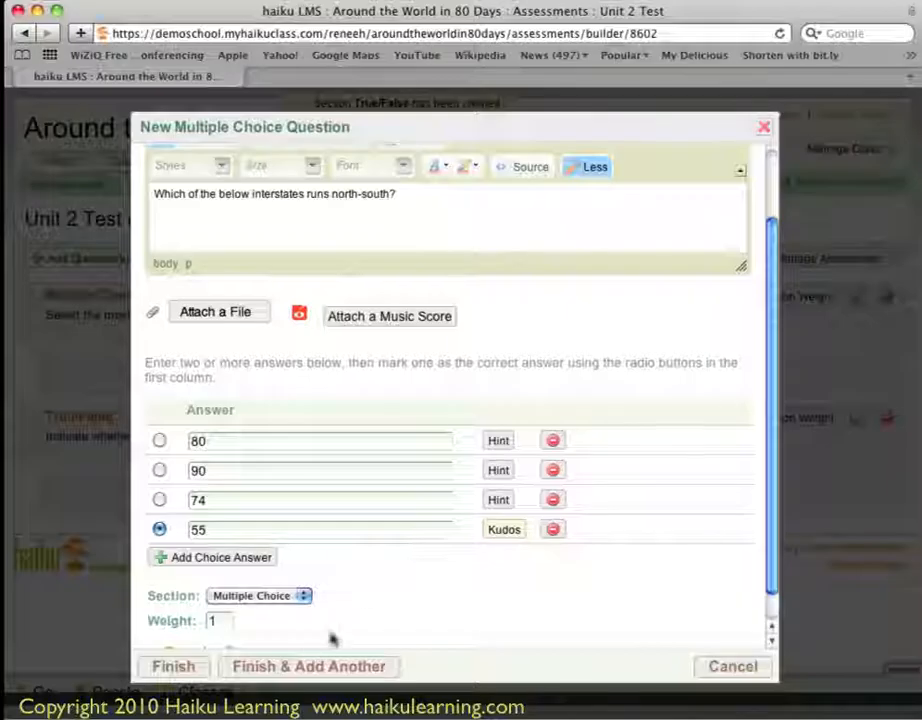
# Add the hint "No, try again." to the answer 74 and save it.
pyautogui.click(499, 503)
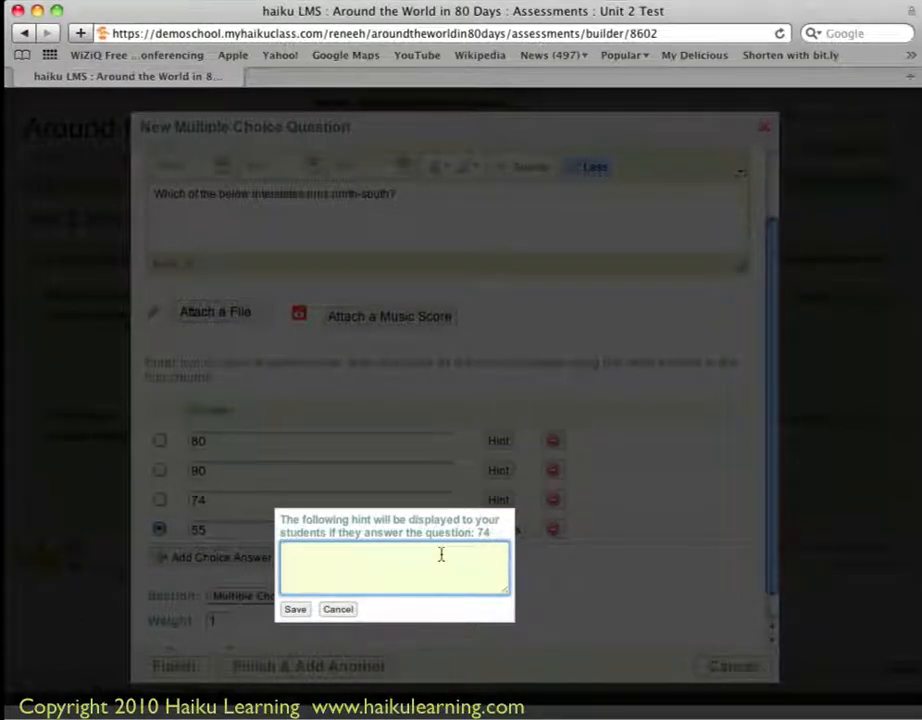
pyautogui.write('No, try again.')
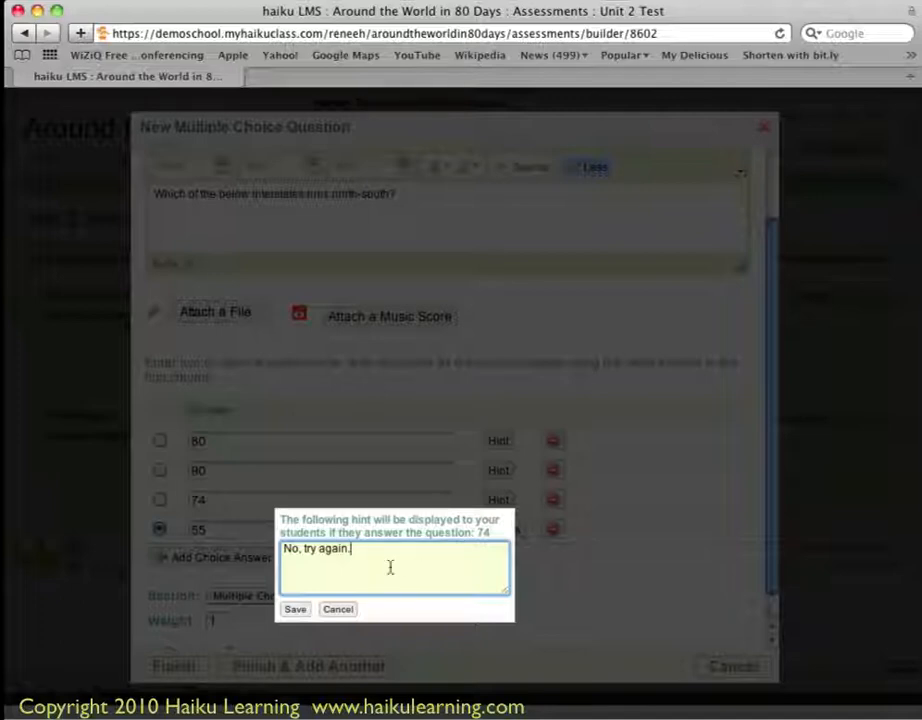
pyautogui.click(296, 611)
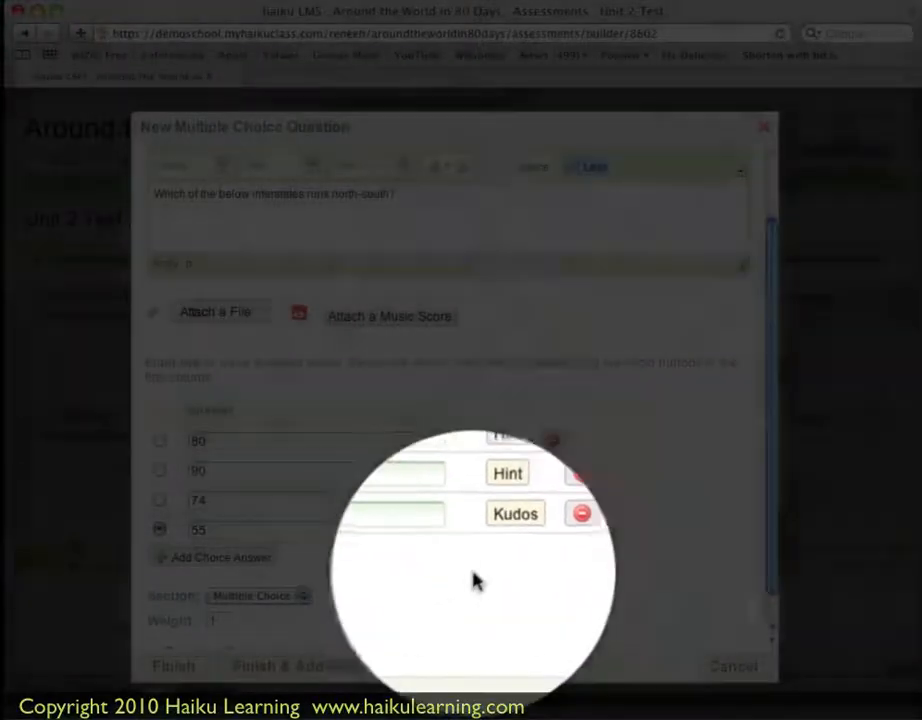
# Keep the question in the Multiple Choice section and set its weight to 2.
pyautogui.scroll(-2, 442, 553)
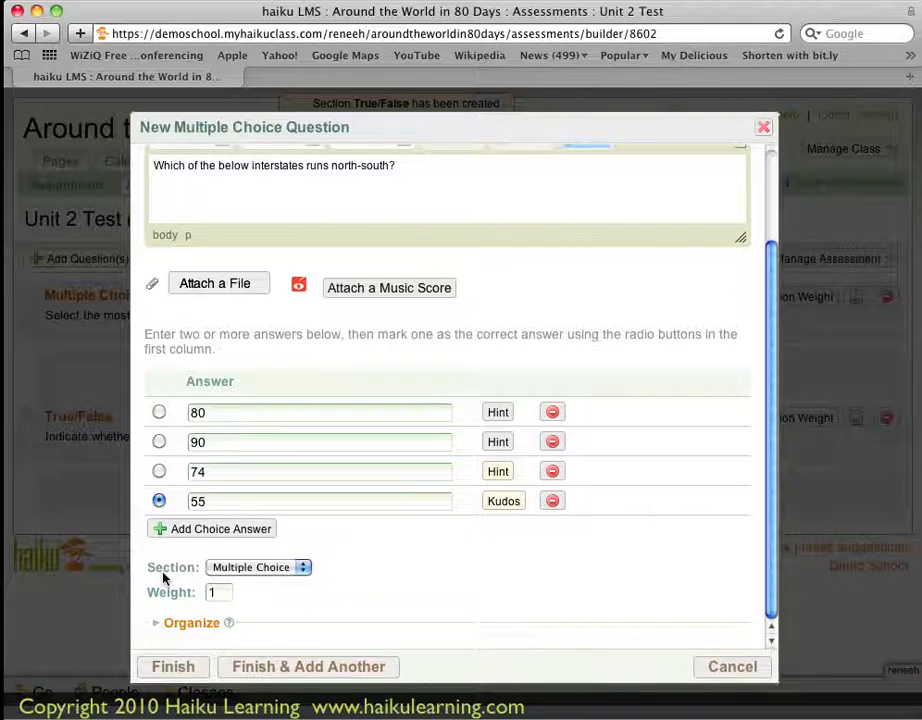
pyautogui.click(302, 568)
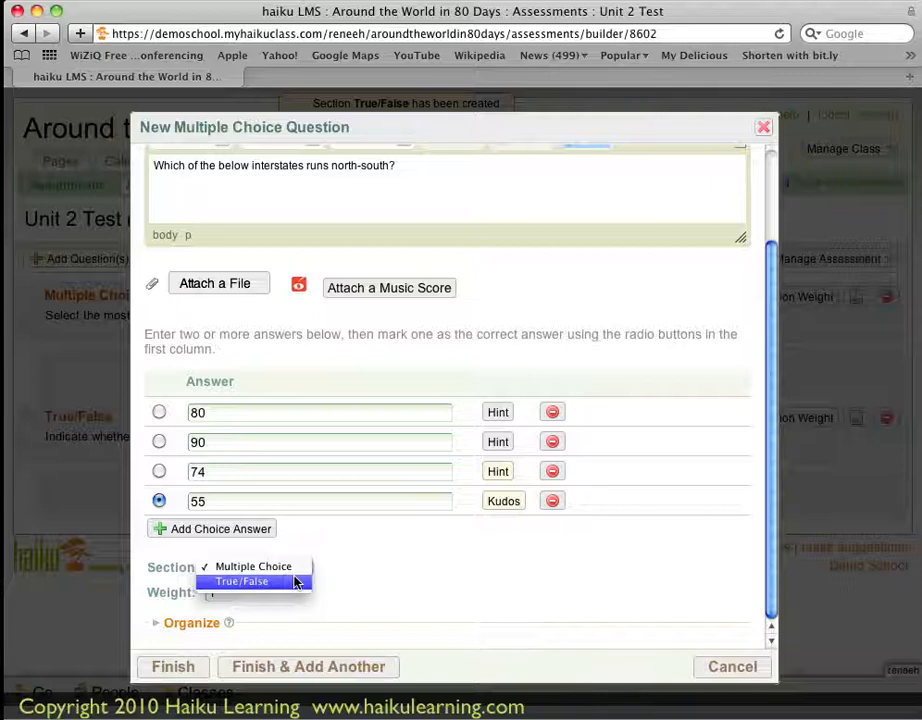
pyautogui.click(298, 568)
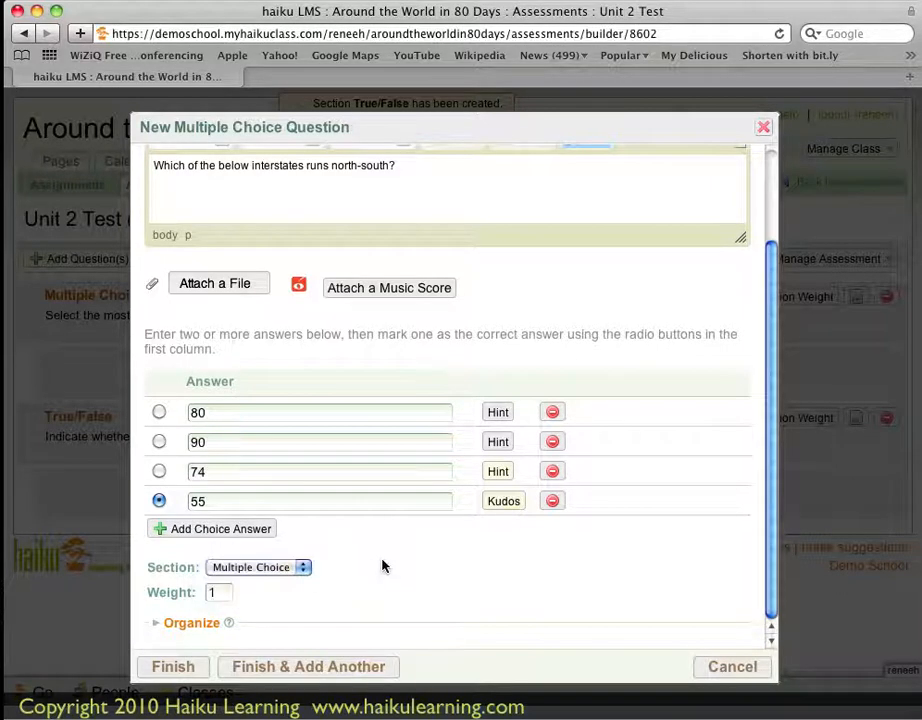
pyautogui.click(221, 593)
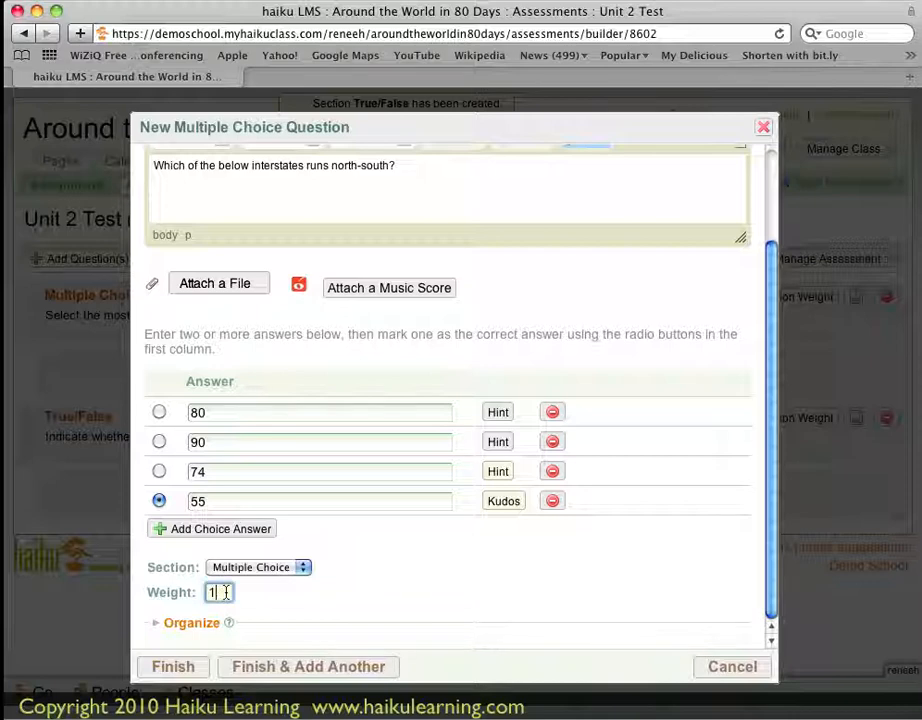
pyautogui.press('BackSpace')
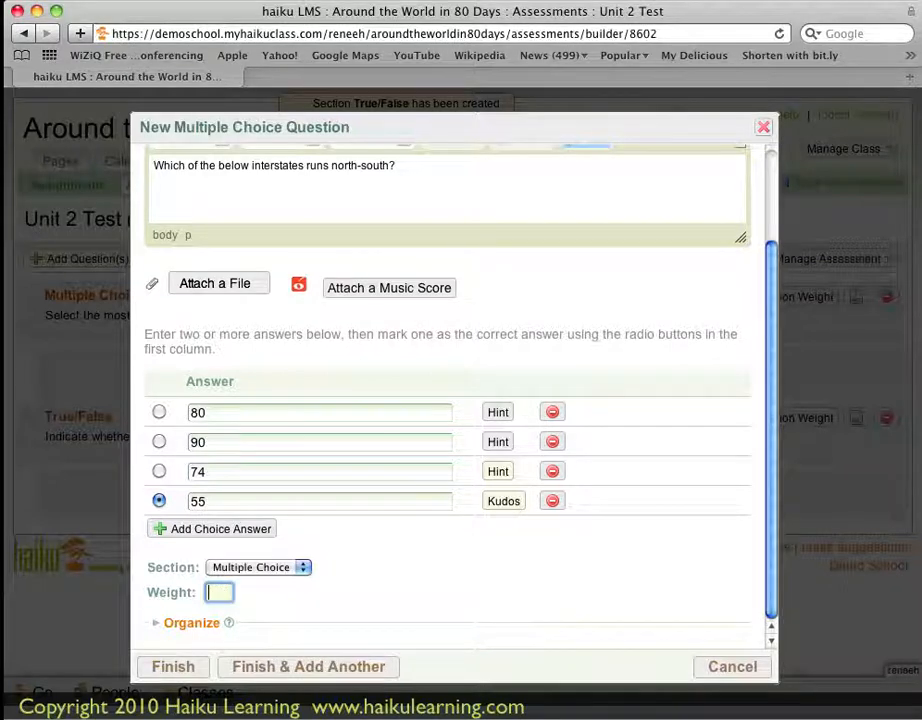
pyautogui.write('2')
pyautogui.click(395, 582)
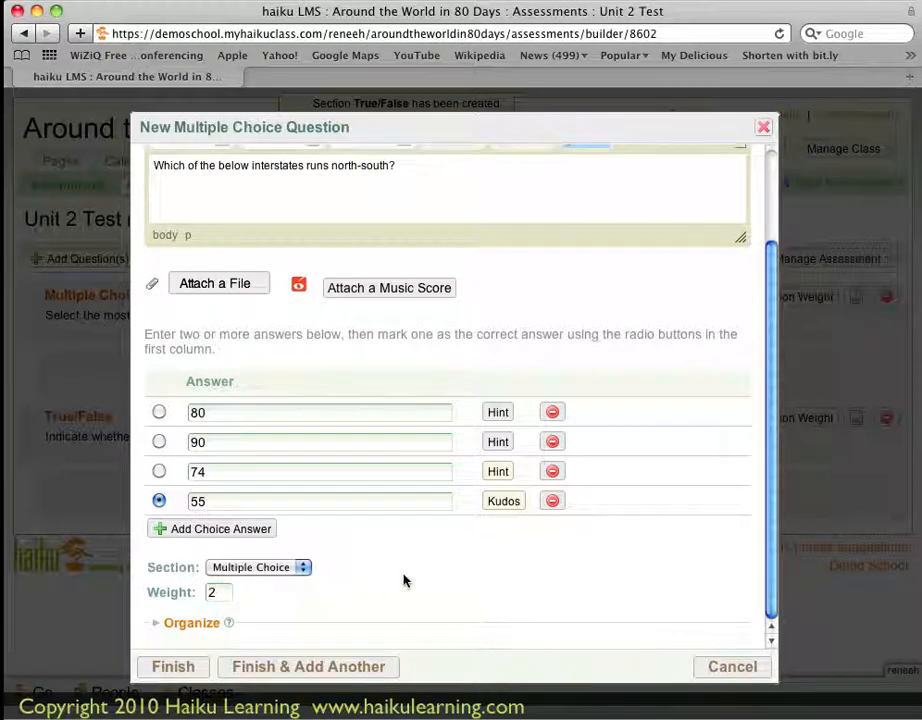
# Expand the question's Organize details, finish it with the option to add another, and cancel the blank new question.
pyautogui.click(197, 623)
pyautogui.scroll(-6, 455, 502)
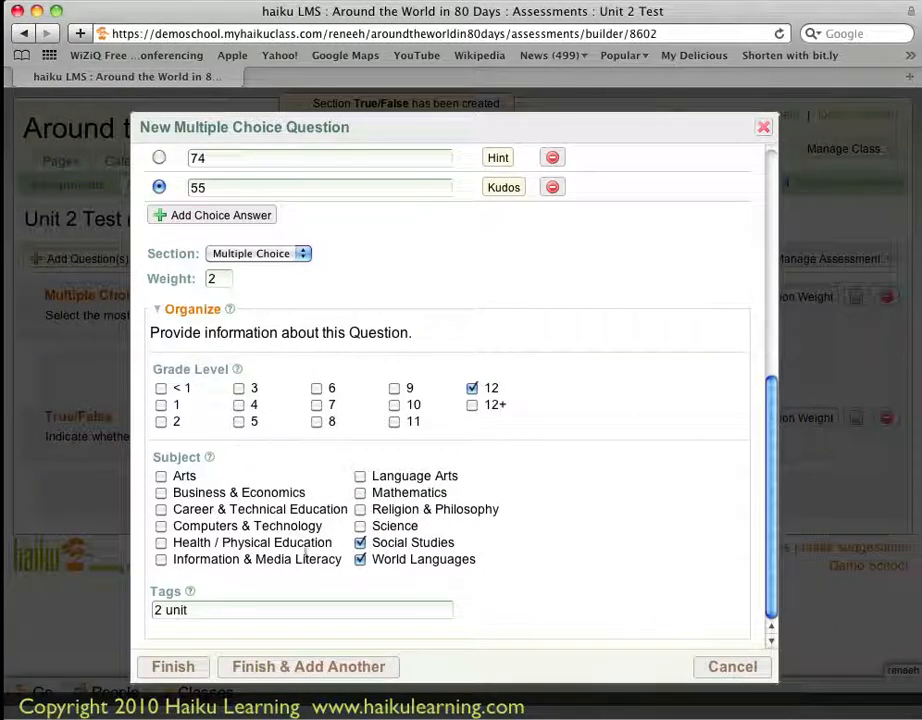
pyautogui.click(249, 672)
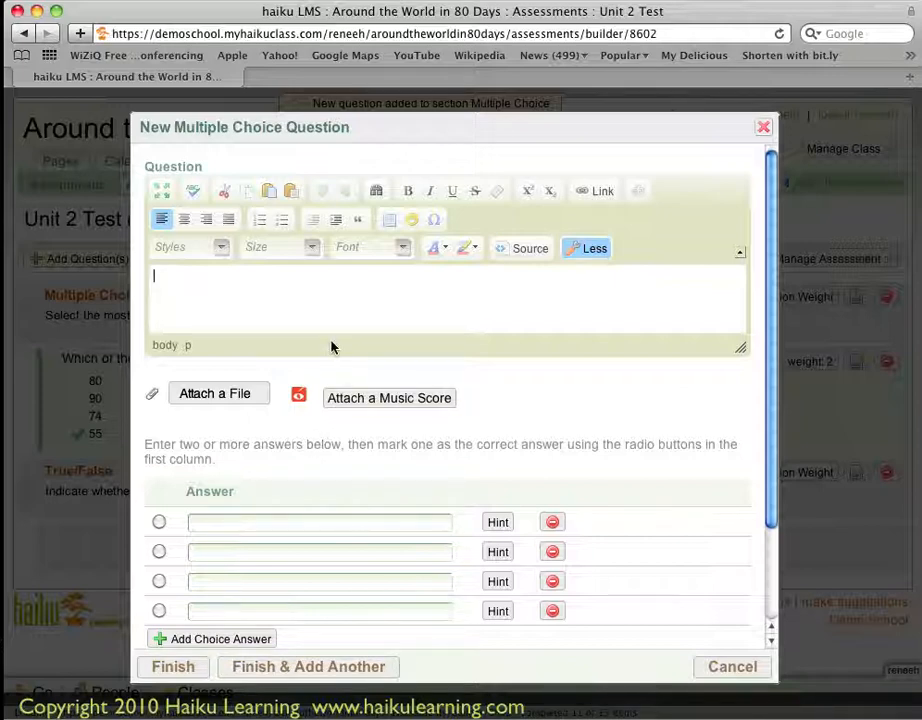
pyautogui.click(733, 667)
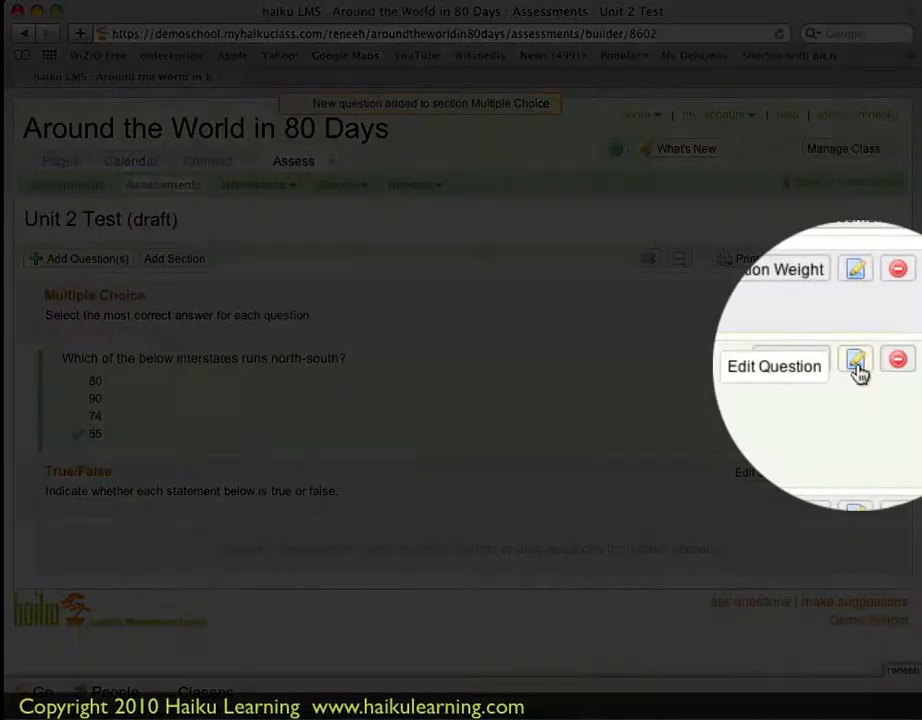
# Open the interstates question for editing and close it without saving any changes.
pyautogui.click(857, 365)
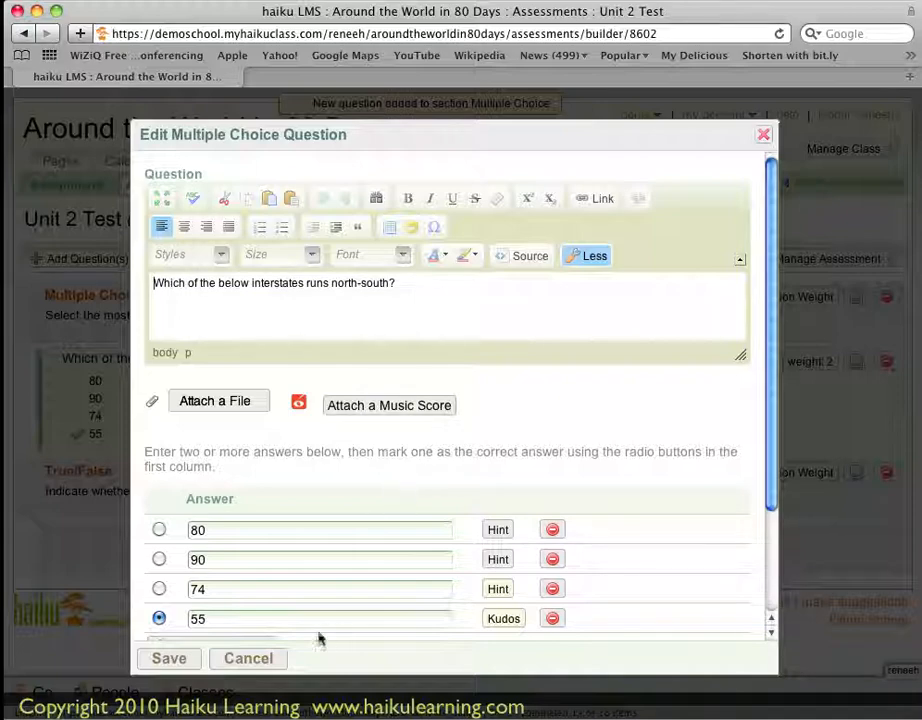
pyautogui.click(247, 659)
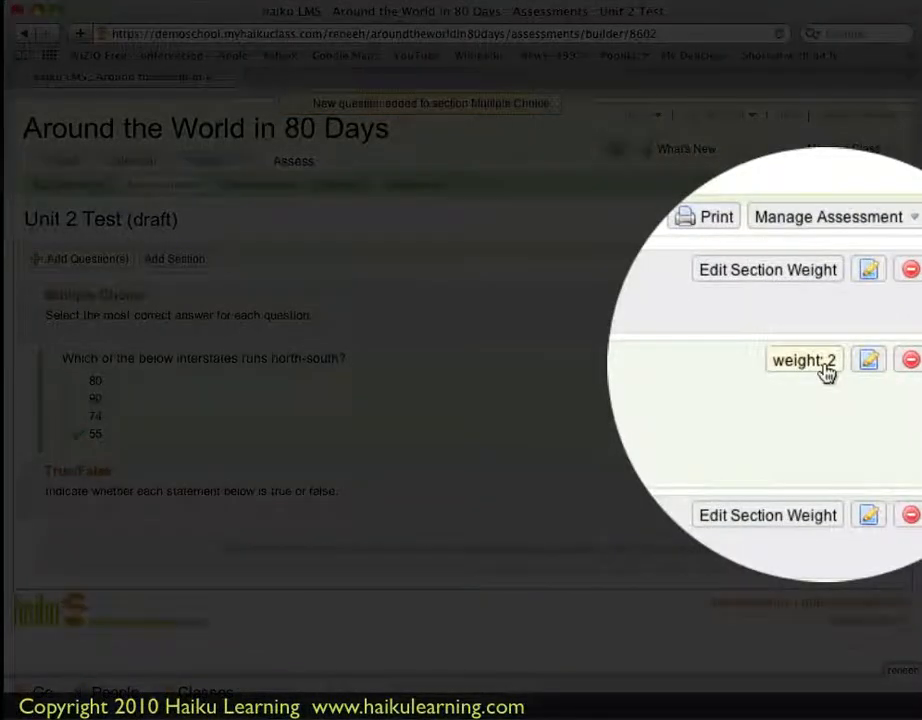
# Set the interstates question's weight to 3 directly in the assessment overview and save it.
pyautogui.click(826, 368)
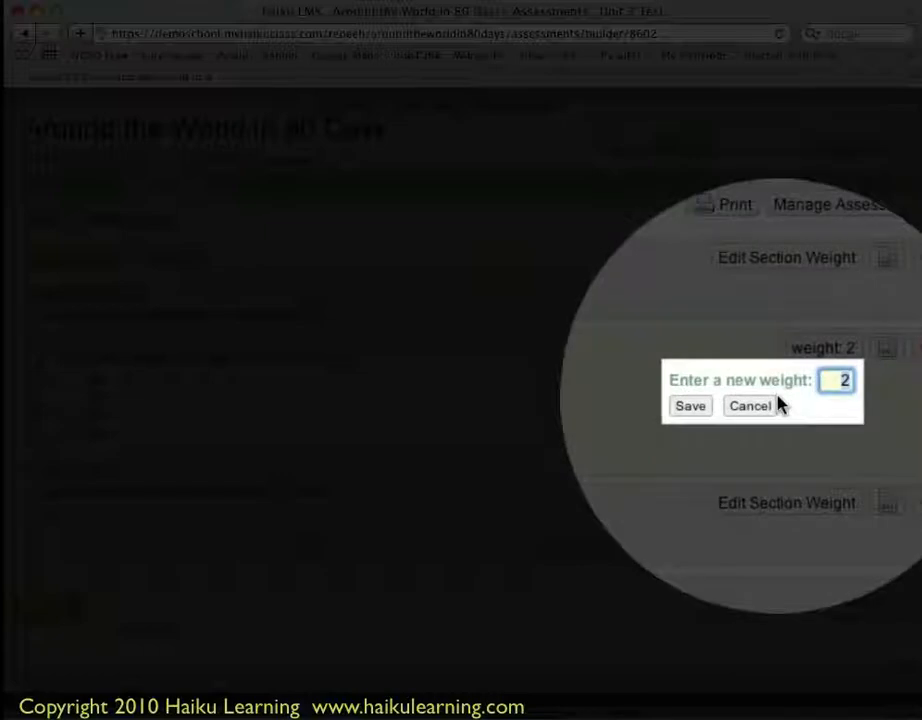
pyautogui.write('3')
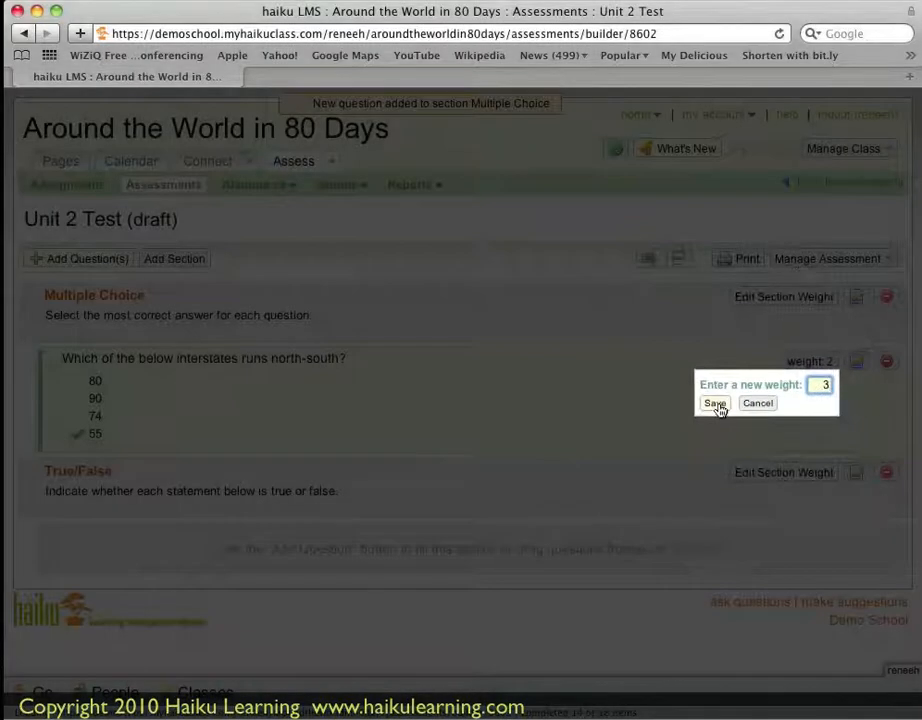
pyautogui.click(716, 406)
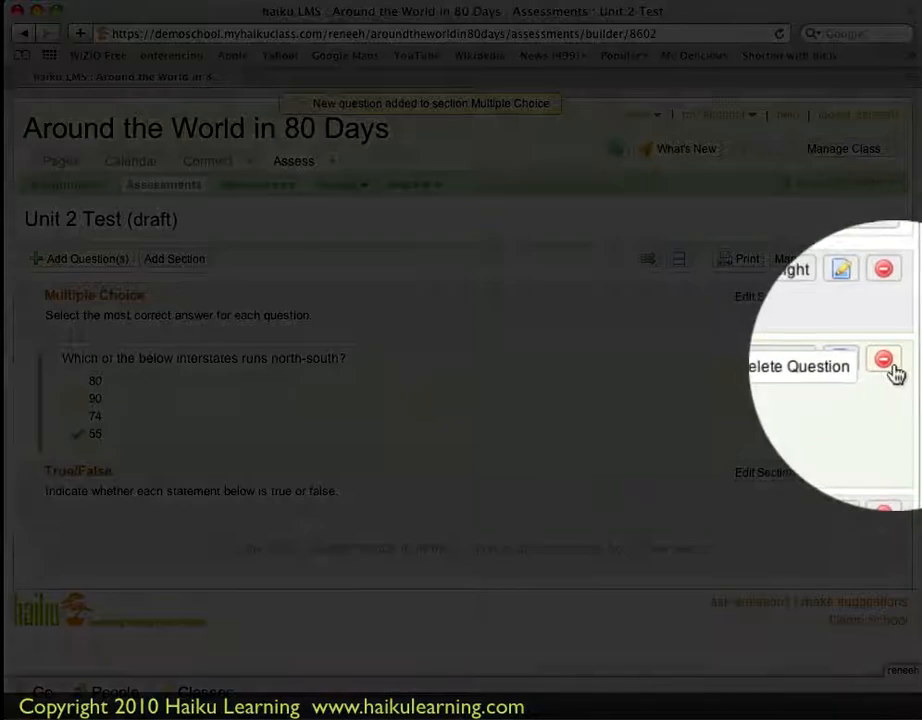
# Start deleting the interstates question and cancel the deletion.
pyautogui.click(891, 365)
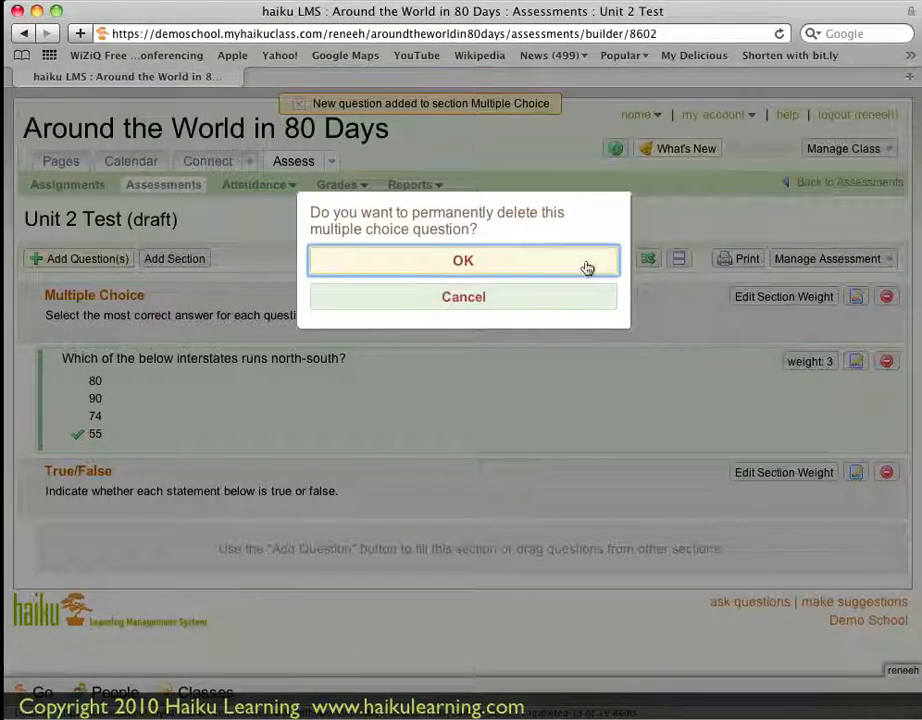
pyautogui.click(539, 299)
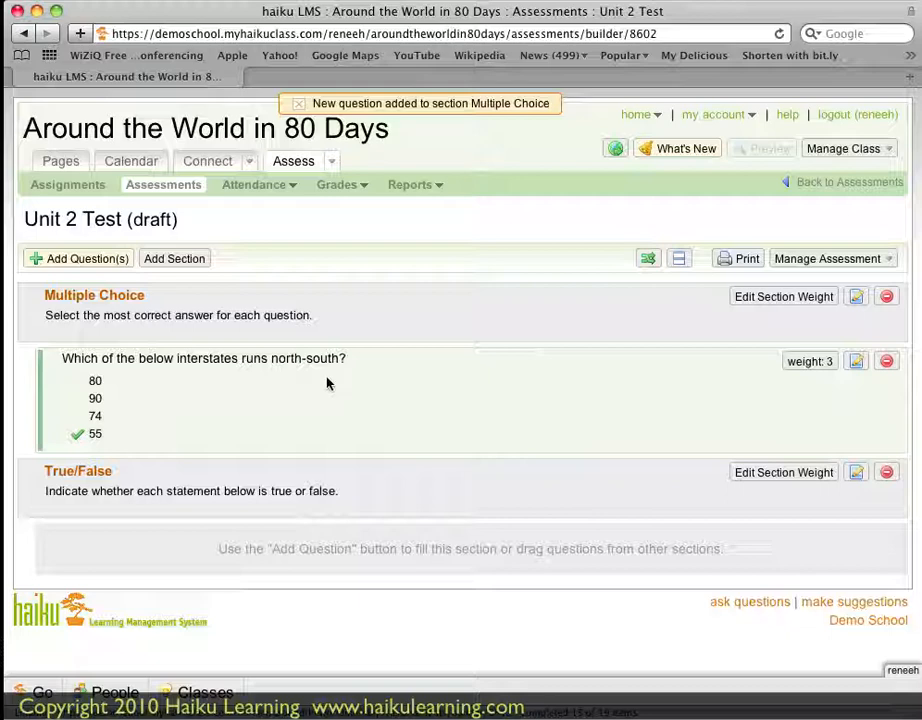
# Open the Question Library for adding existing questions, filter it by the American Literature class, and include draft questions.
pyautogui.click(108, 263)
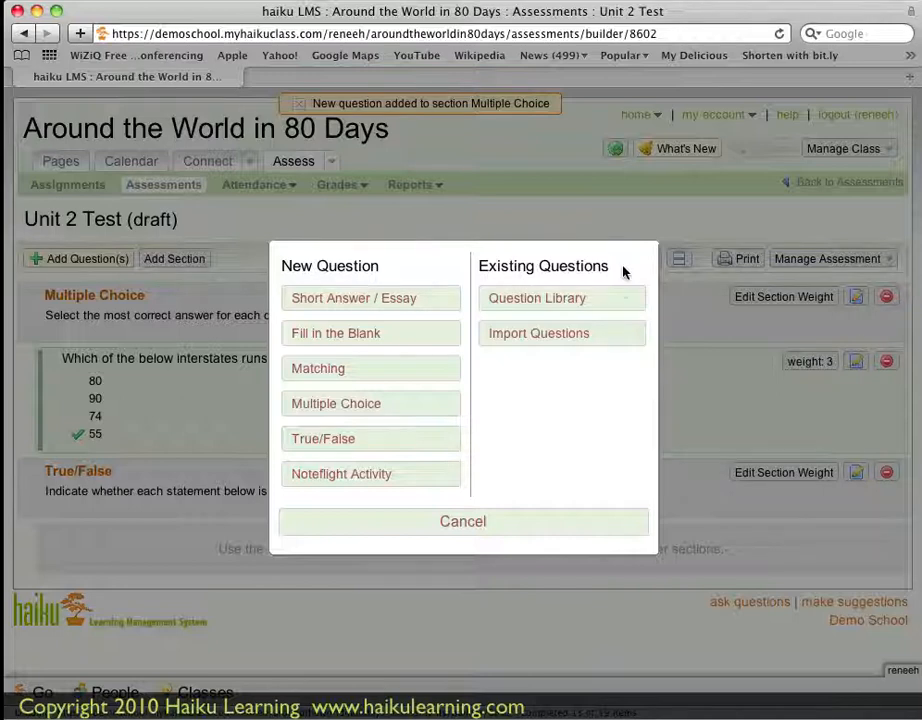
pyautogui.click(604, 307)
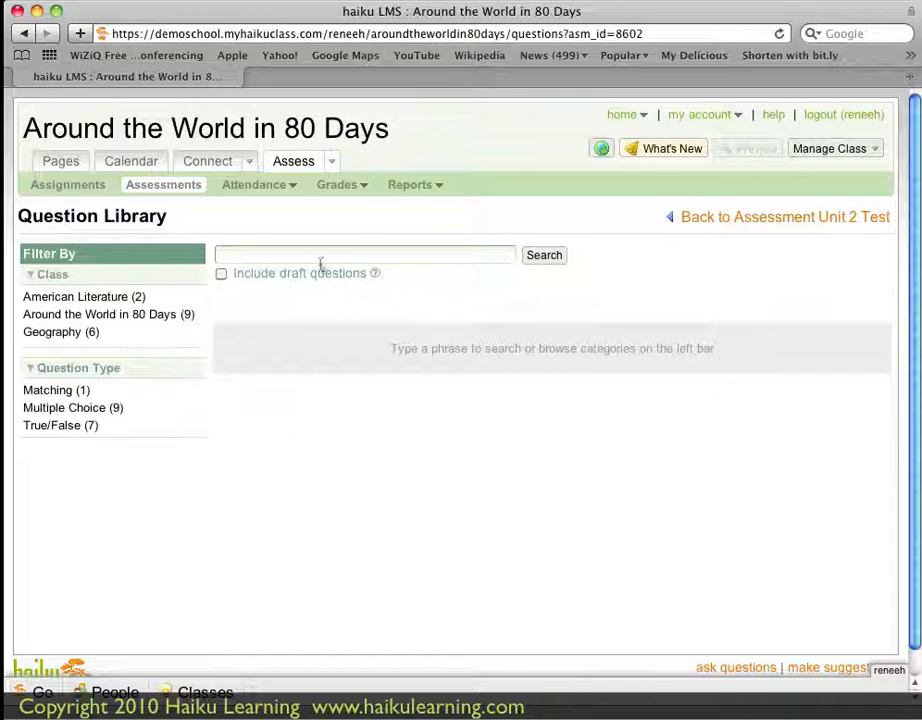
pyautogui.click(112, 300)
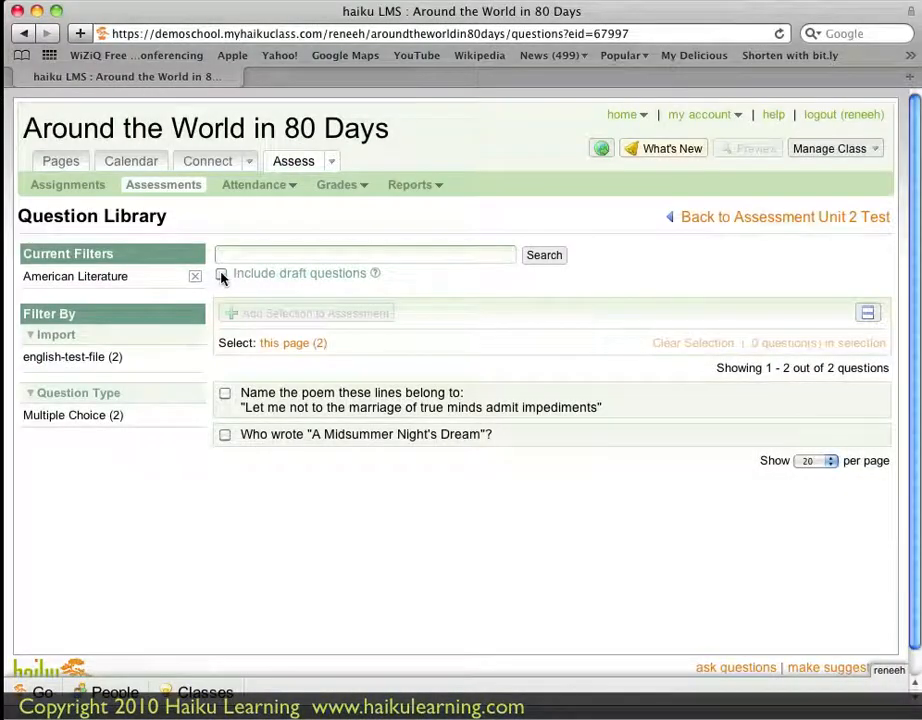
pyautogui.click(221, 276)
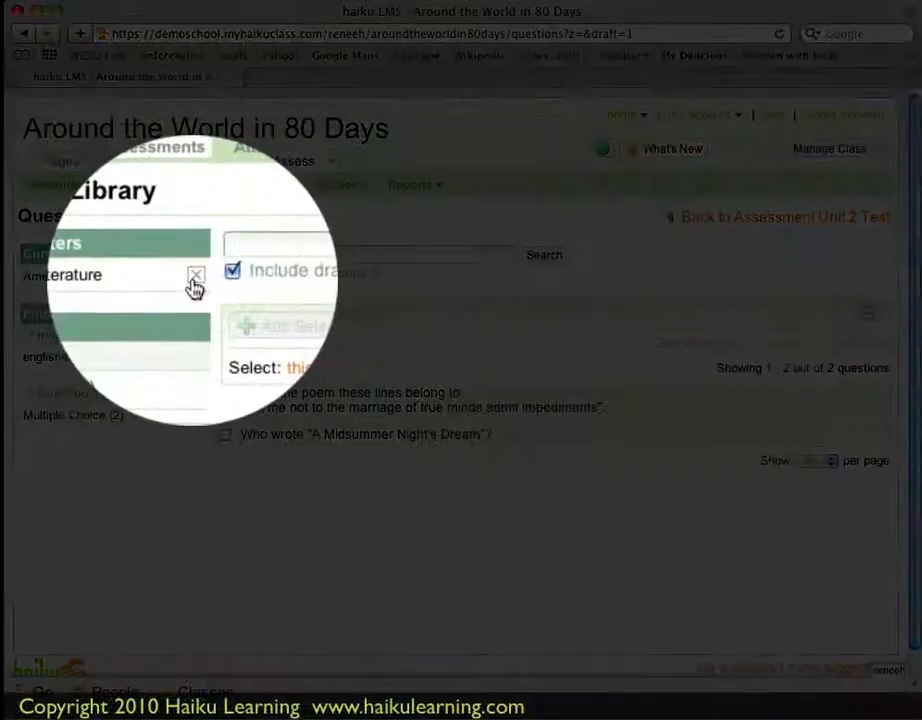
# Replace the American Literature class filter in the Question Library with the Multiple Choice question type filter.
pyautogui.click(193, 282)
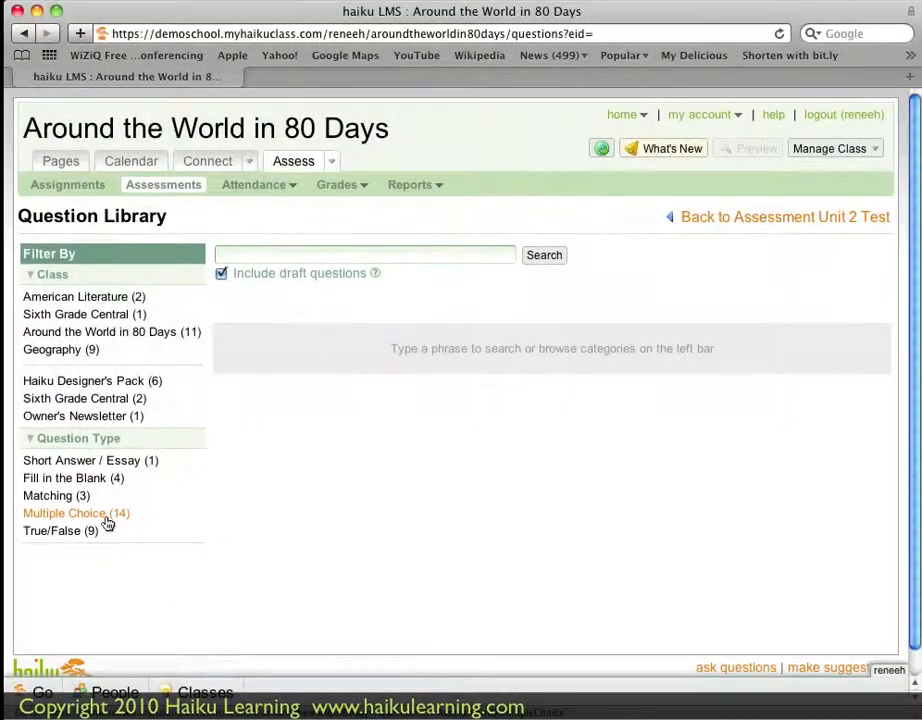
pyautogui.click(106, 518)
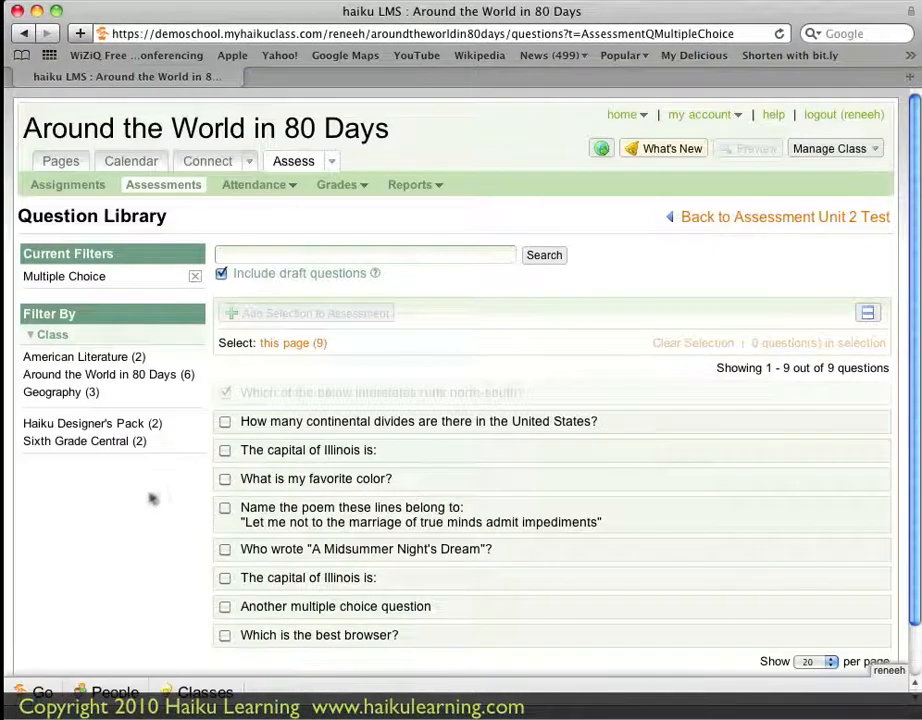
pyautogui.scroll(-1, 330, 420)
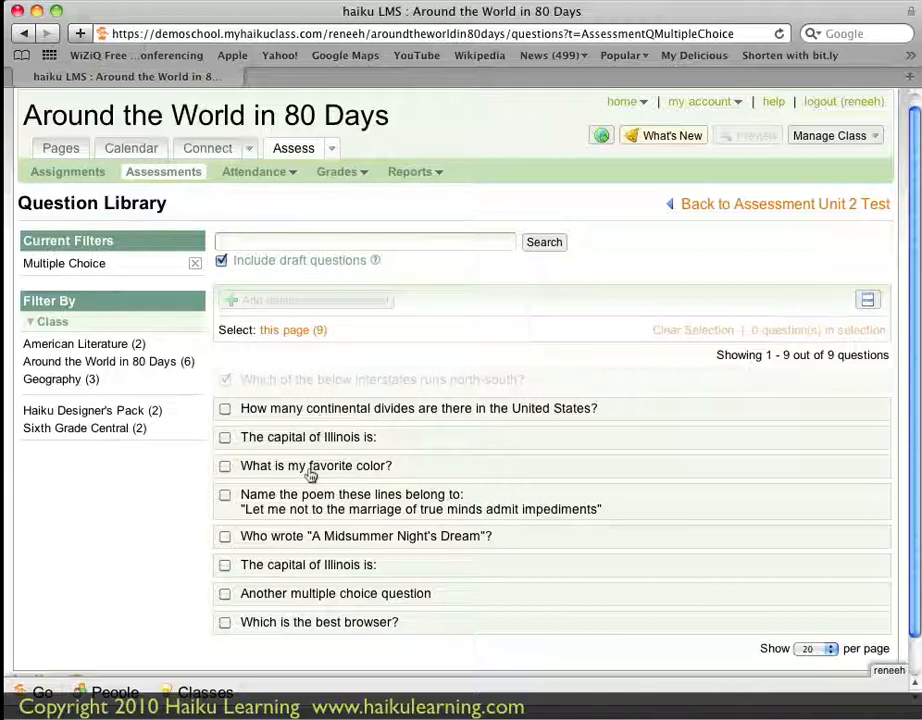
# Insert all three of the continental divides, first Illinois capital and favorite color questions into the Multiple Choice section of Unit 2 Test.
pyautogui.click(225, 438)
pyautogui.click(225, 410)
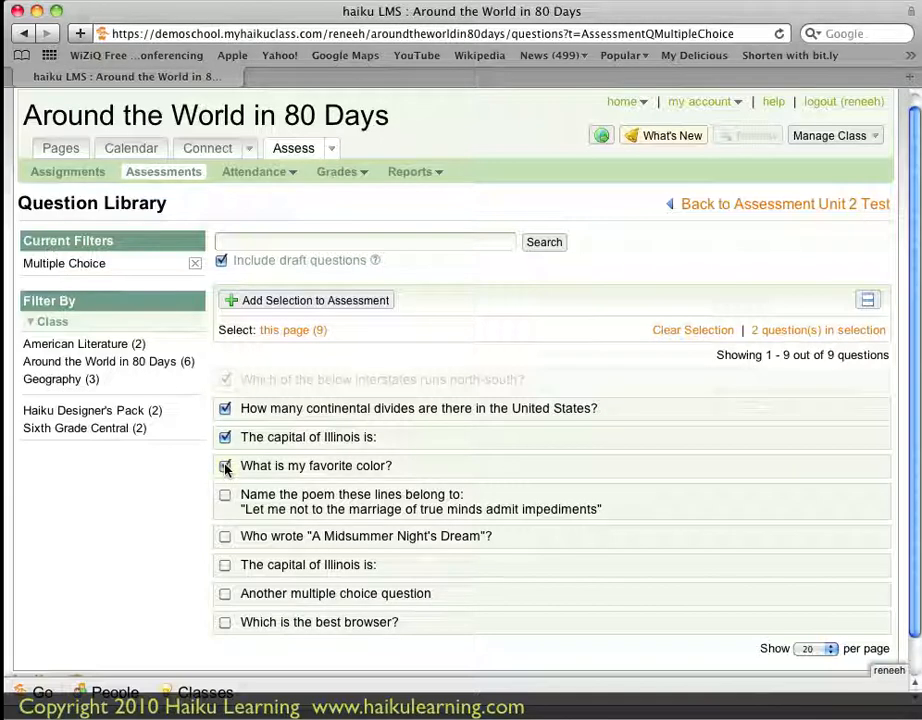
pyautogui.click(225, 466)
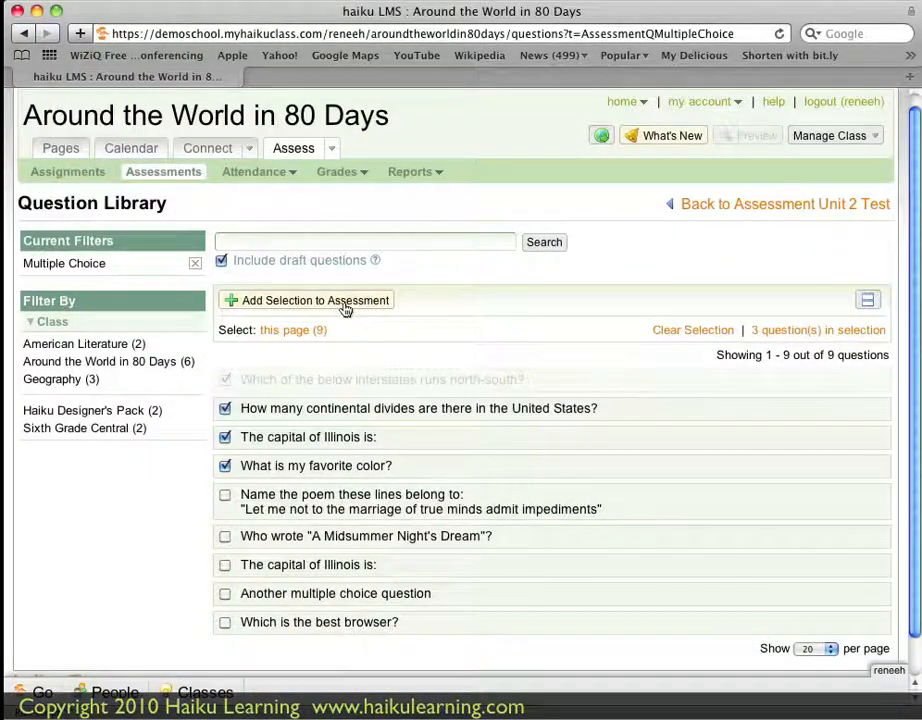
pyautogui.click(344, 310)
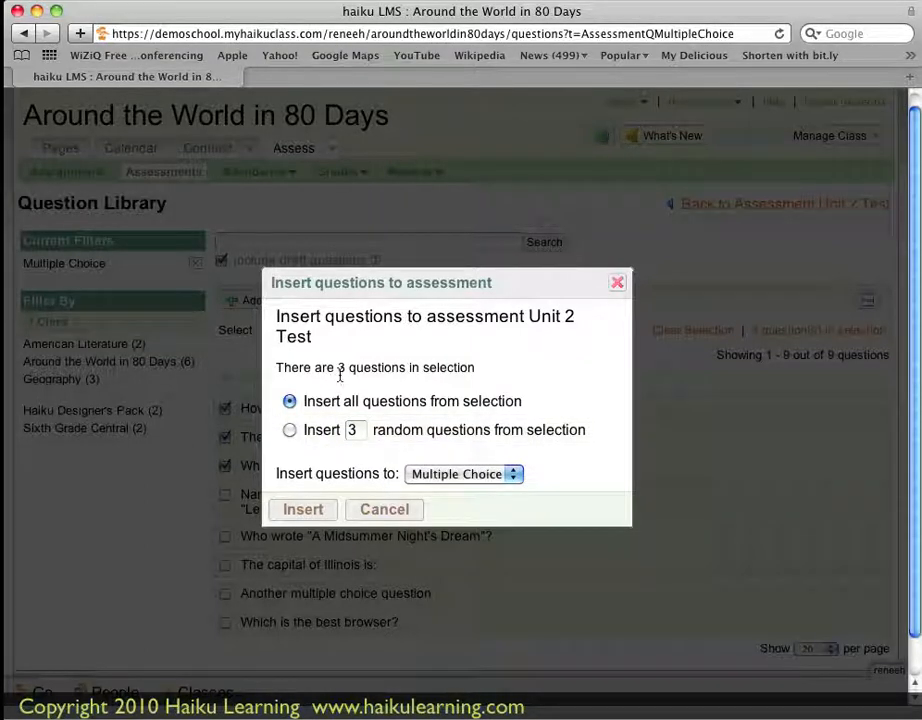
pyautogui.click(300, 511)
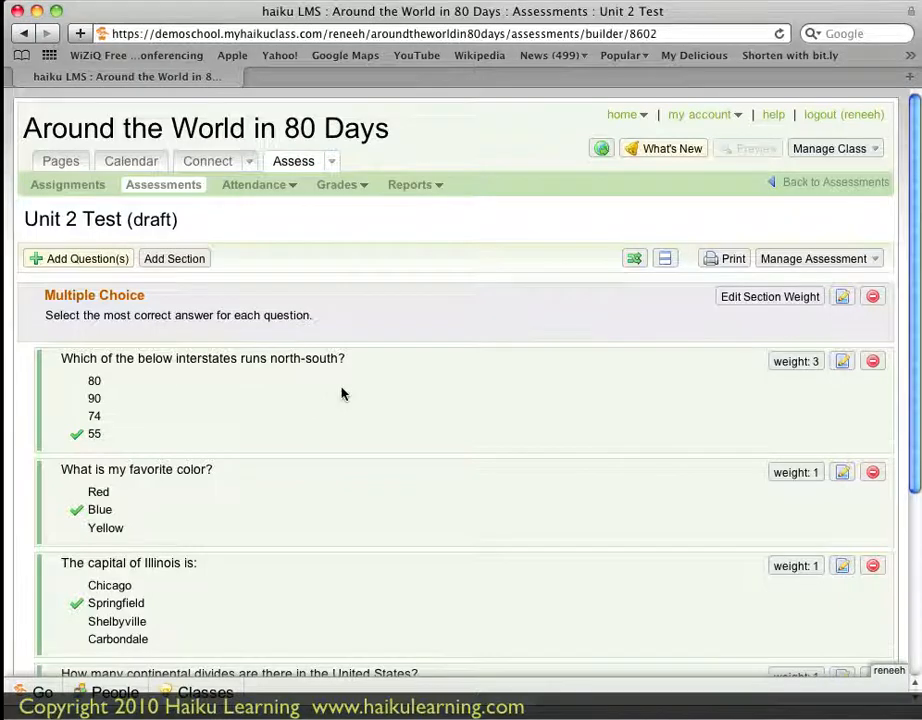
# Reopen the Question Library for adding existing questions and filter it by the Multiple Choice question type.
pyautogui.scroll(-3, 341, 394)
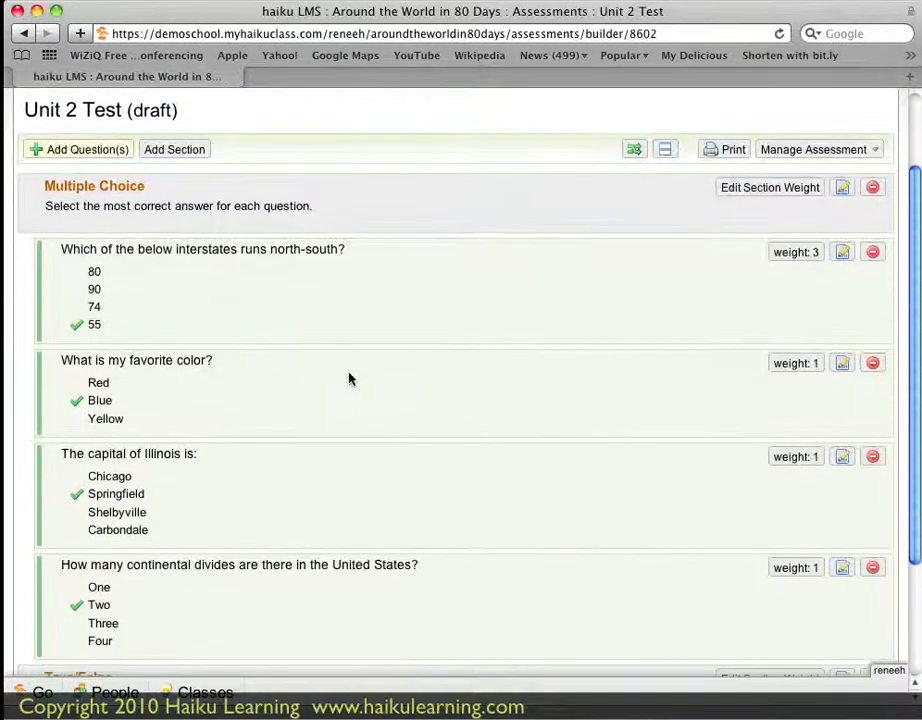
pyautogui.scroll(-2, 338, 378)
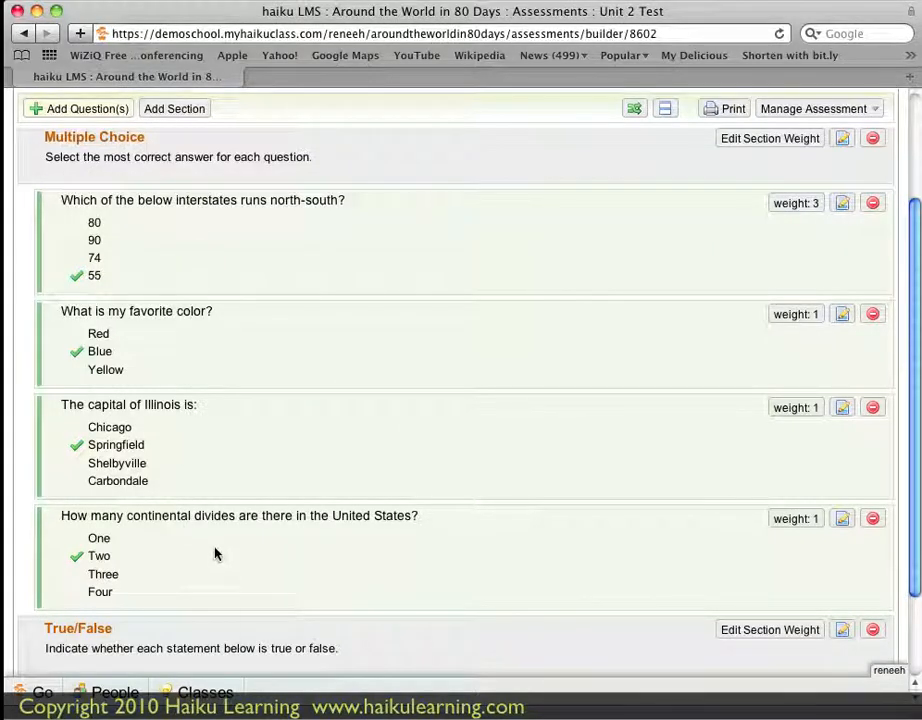
pyautogui.scroll(4, 214, 551)
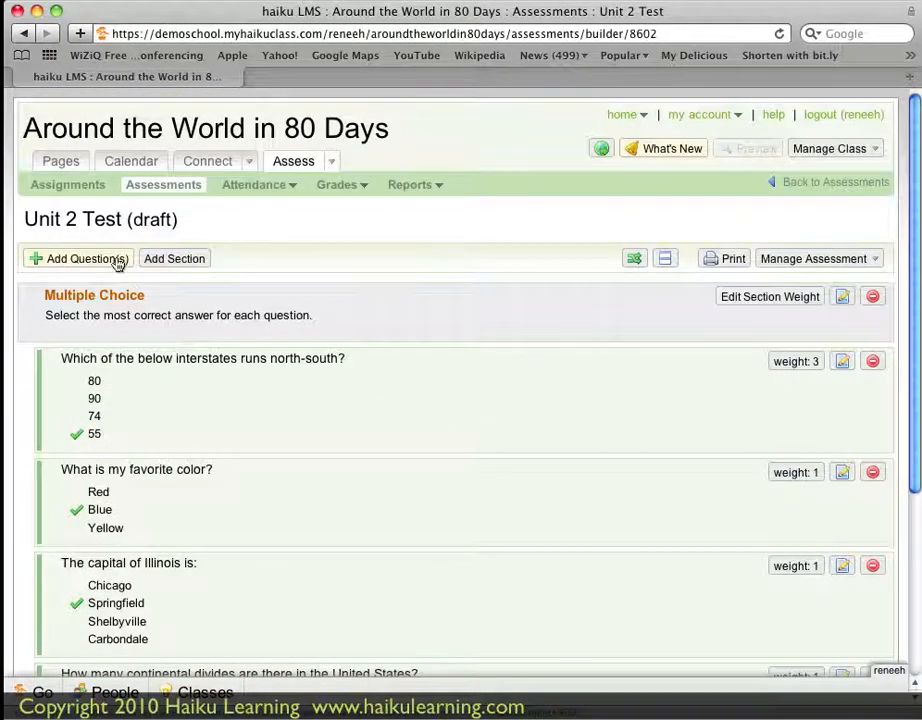
pyautogui.click(118, 261)
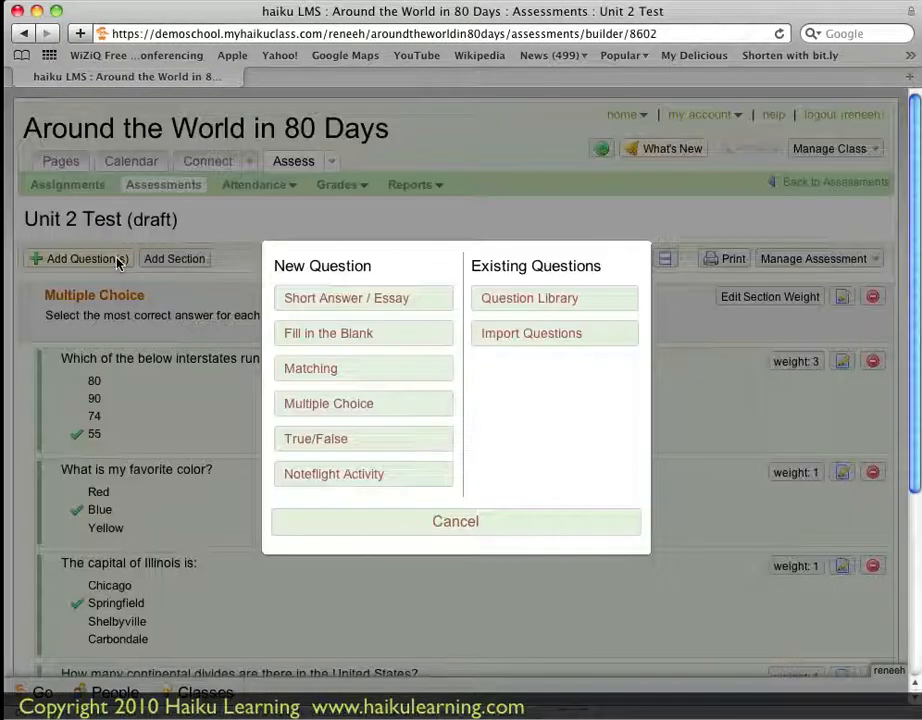
pyautogui.click(597, 301)
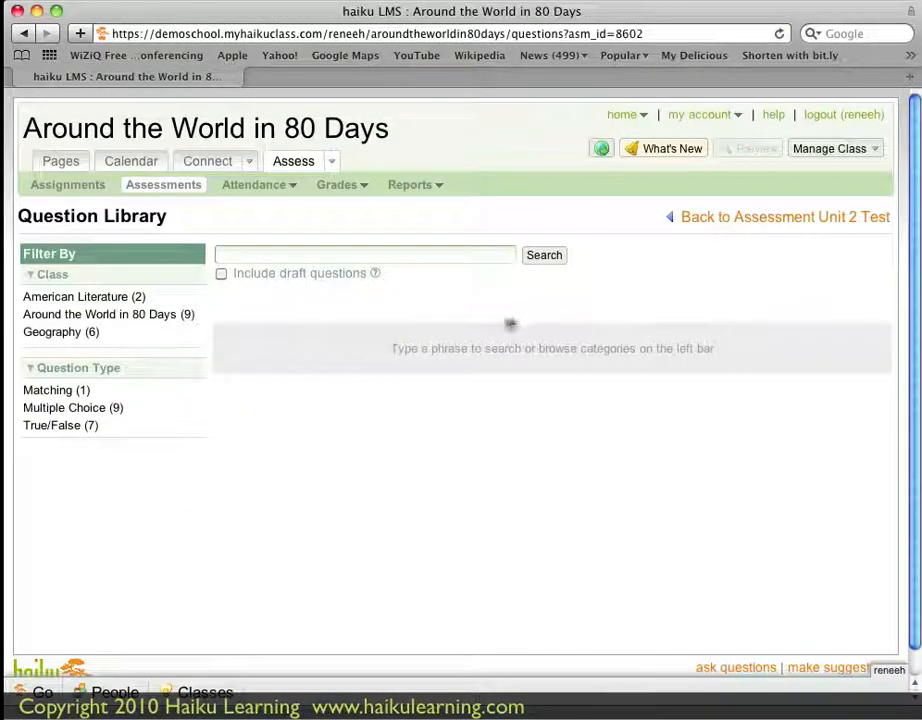
pyautogui.click(110, 417)
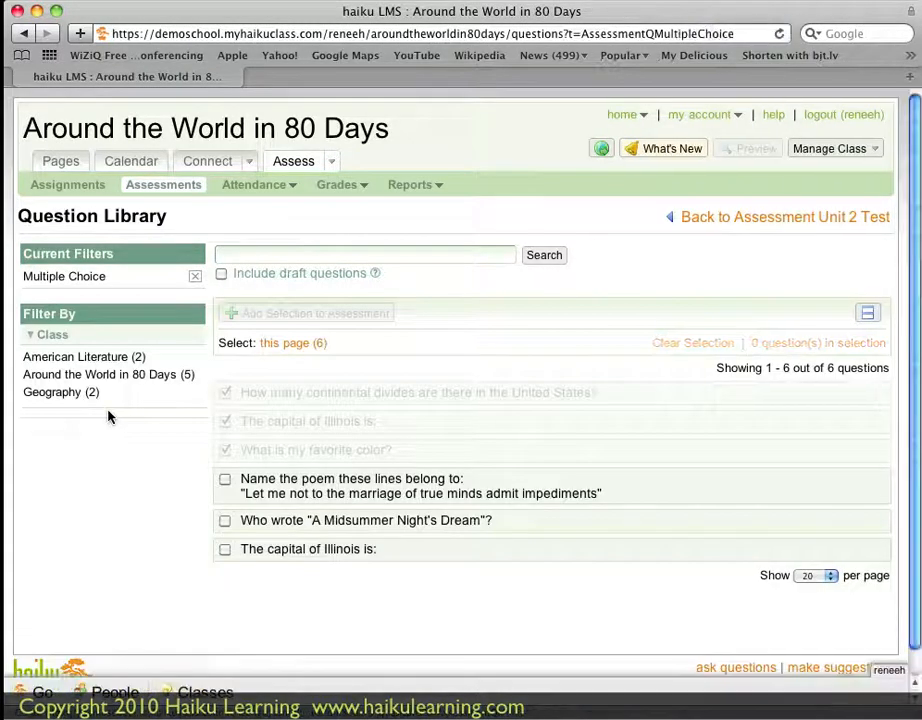
# Select the poem, "A Midsummer Night's Dream" and remaining Illinois capital questions, and insert 1 random question from them into the Multiple Choice section.
pyautogui.click(224, 482)
pyautogui.click(225, 520)
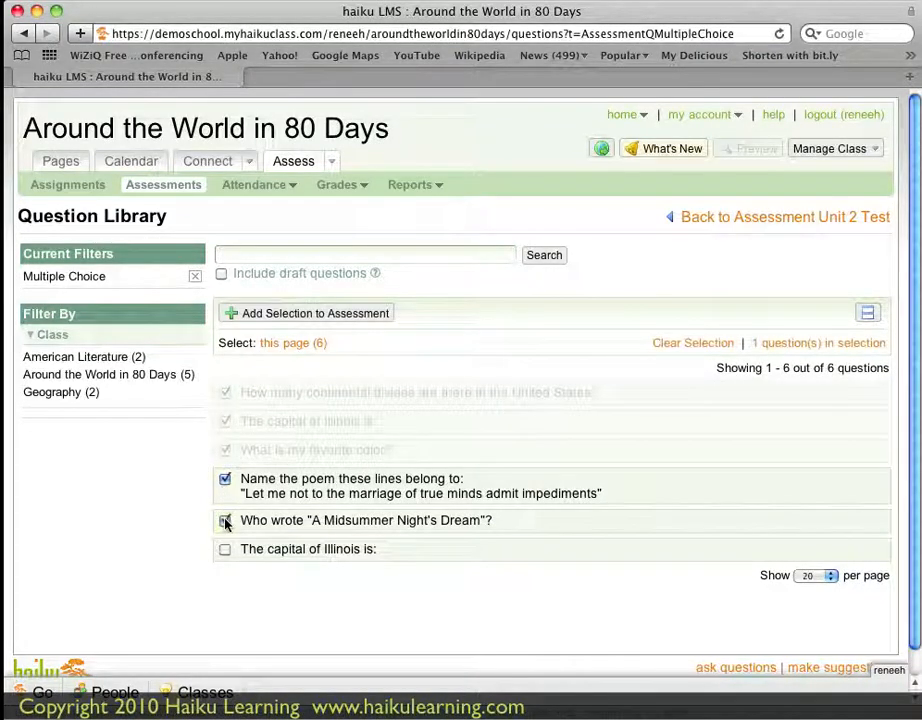
pyautogui.click(225, 549)
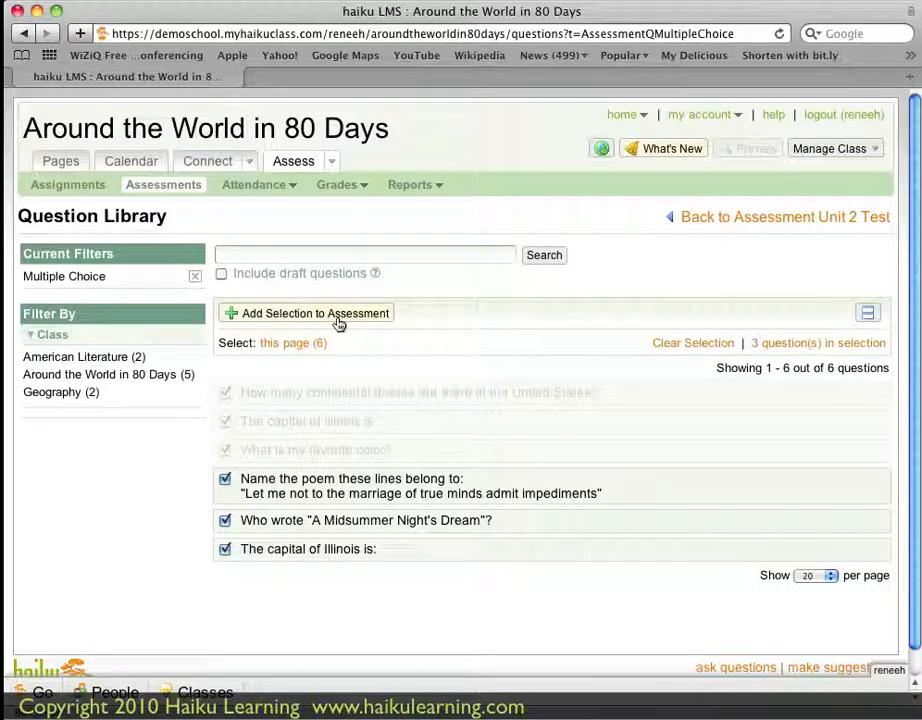
pyautogui.click(339, 324)
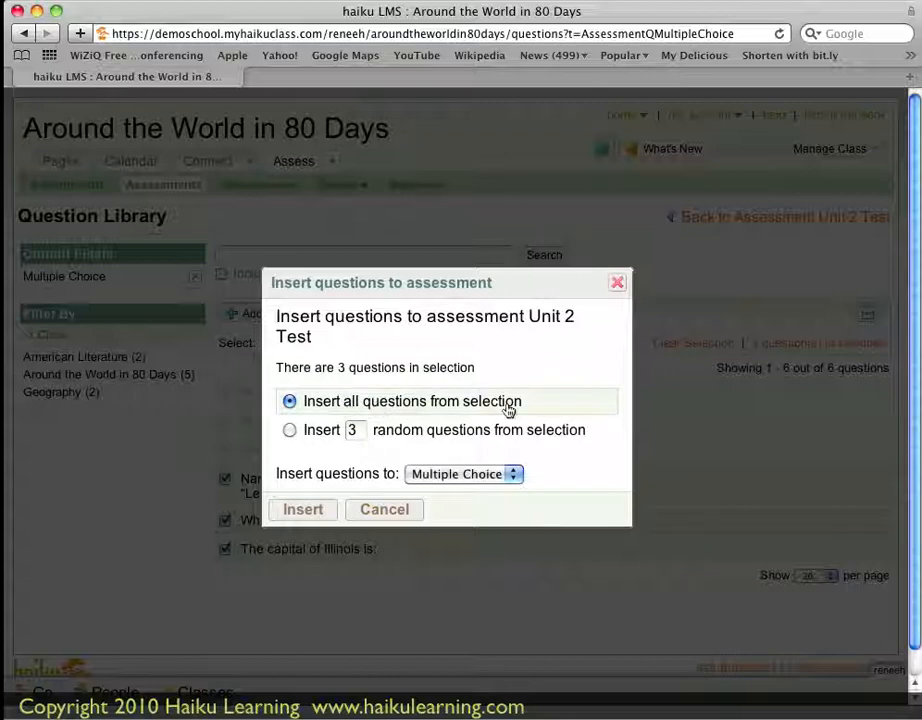
pyautogui.click(289, 430)
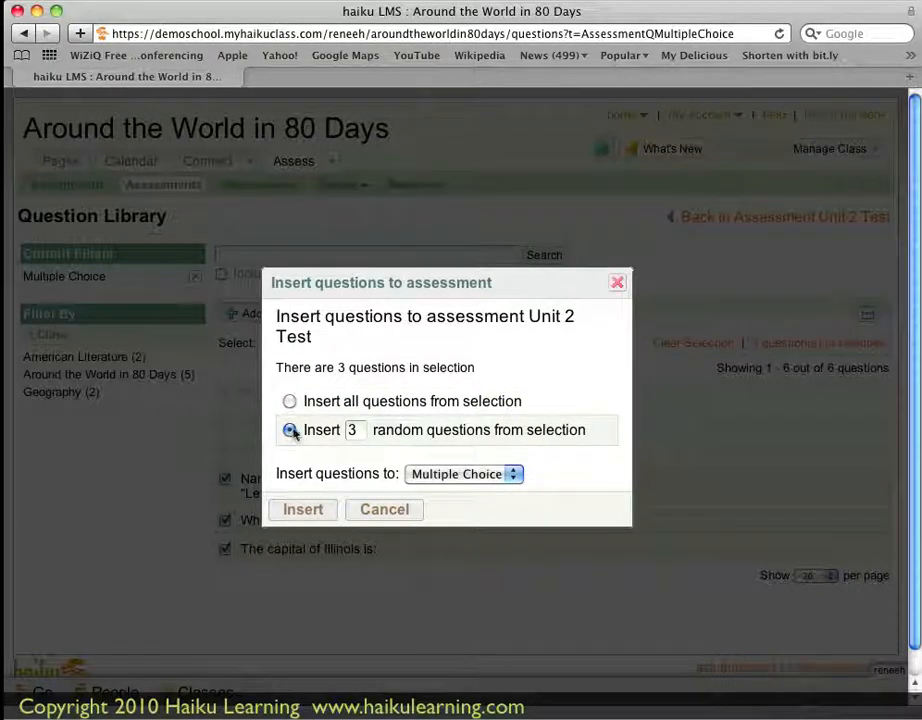
pyautogui.click(364, 430)
pyautogui.doubleClick(354, 430)
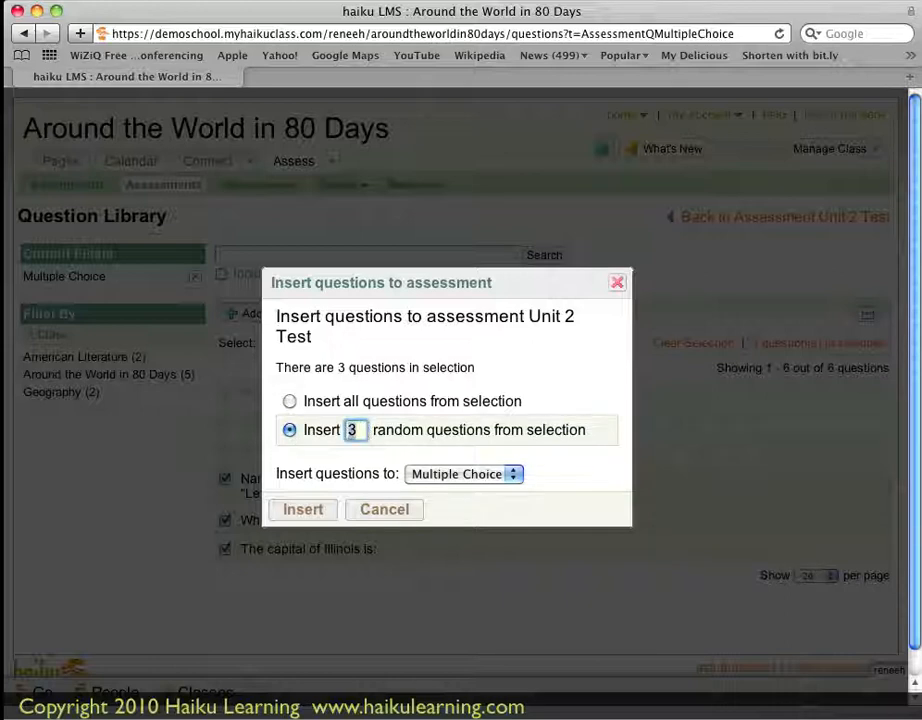
pyautogui.write('1')
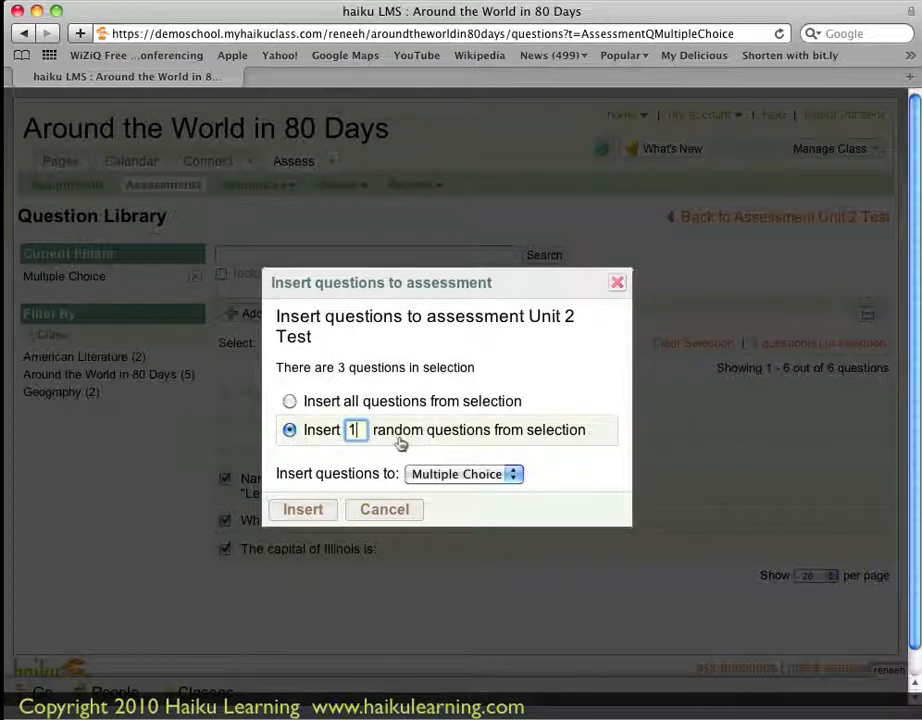
pyautogui.click(323, 517)
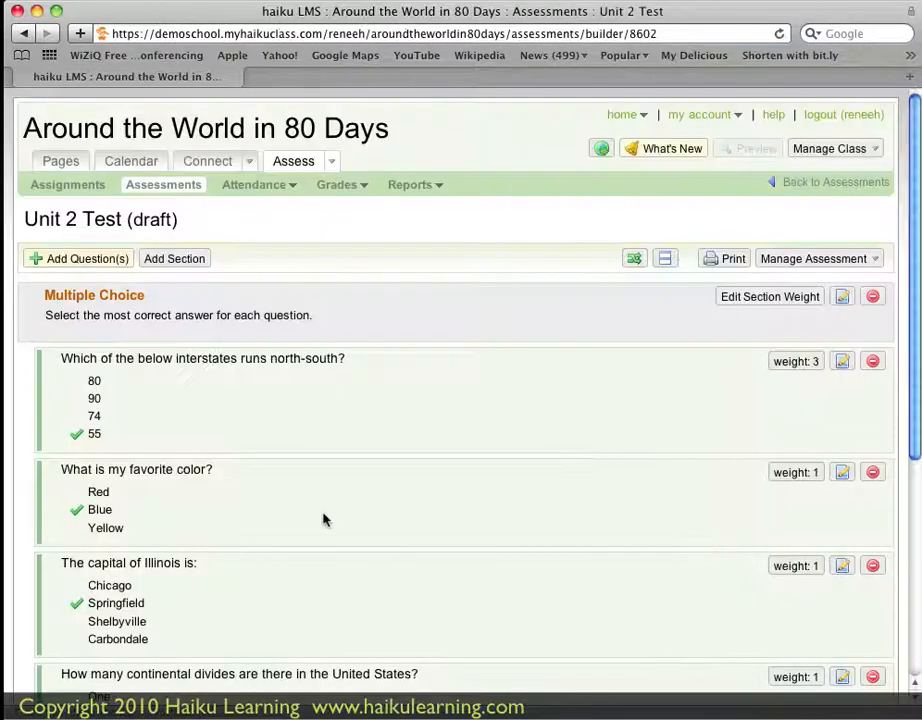
# Reopen the Question Library from the Unit 2 Test overview and filter it by the True/False question type.
pyautogui.scroll(-3, 406, 419)
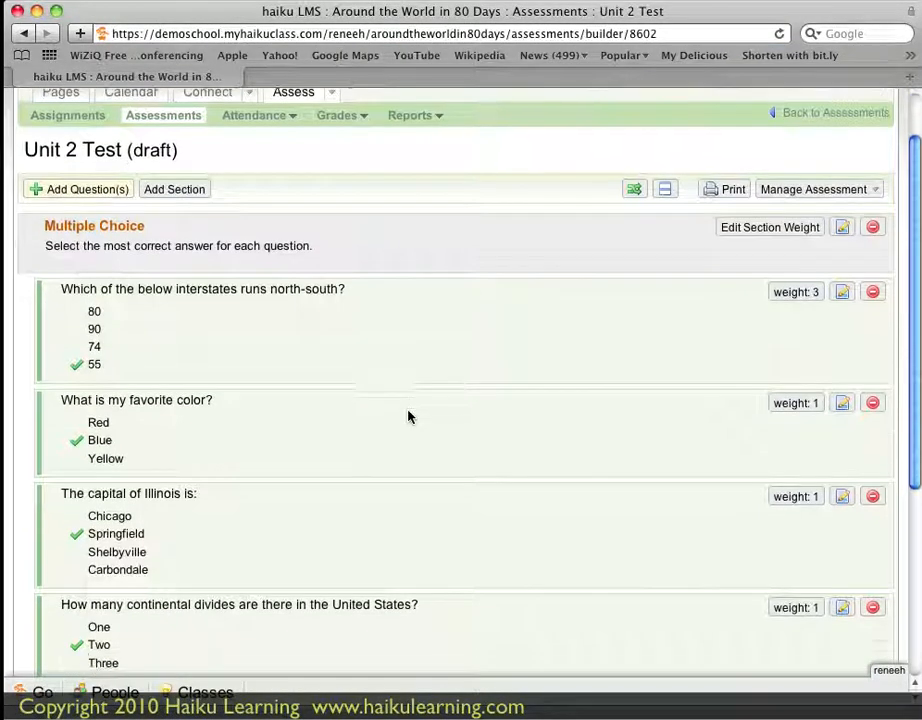
pyautogui.scroll(-10, 408, 417)
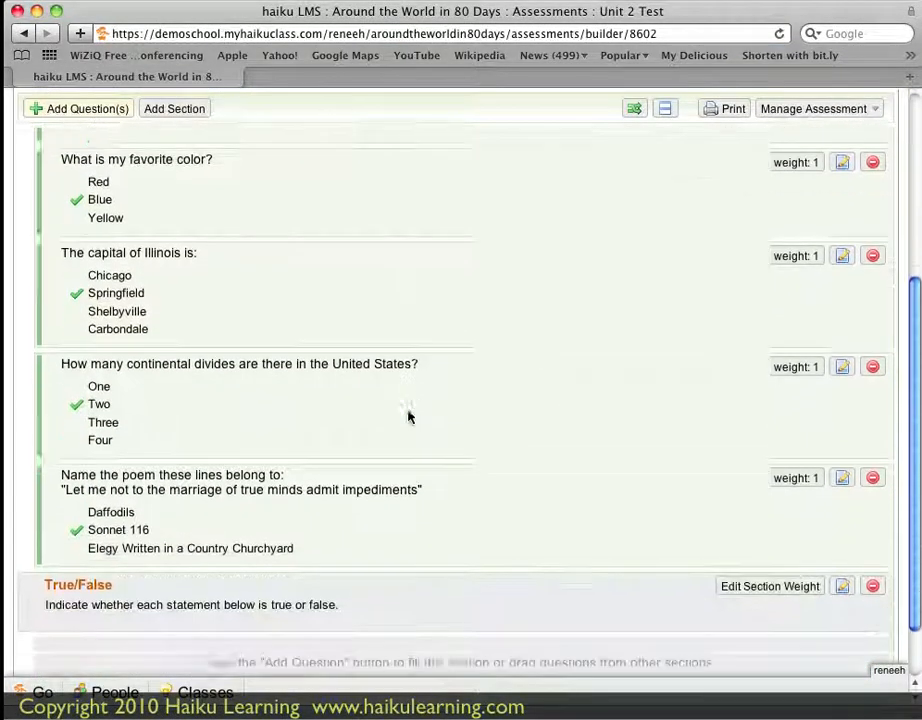
pyautogui.scroll(-2, 408, 417)
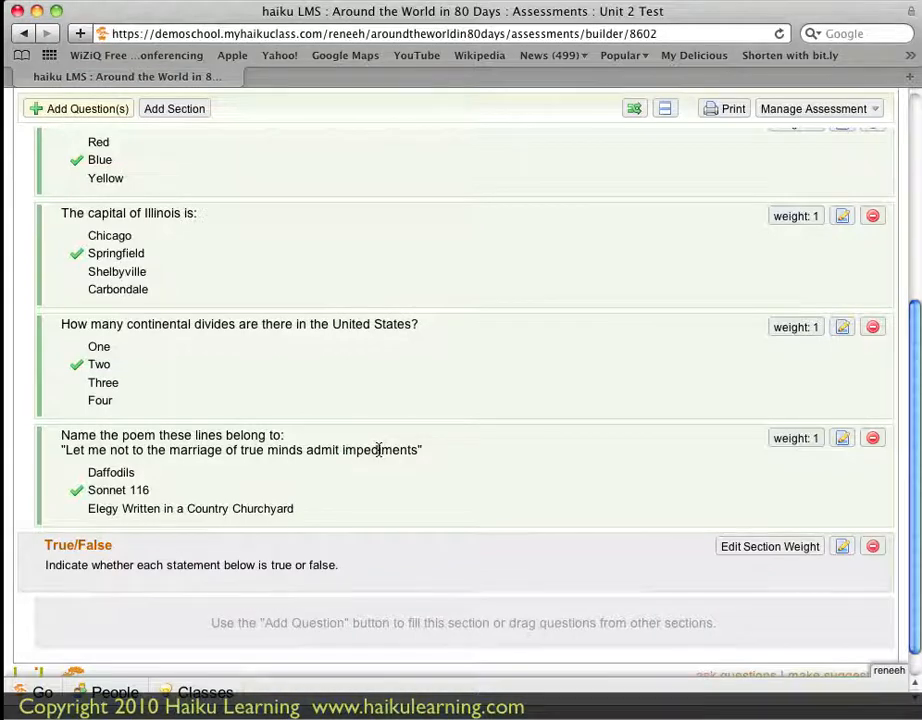
pyautogui.scroll(3, 378, 450)
pyautogui.scroll(5, 378, 453)
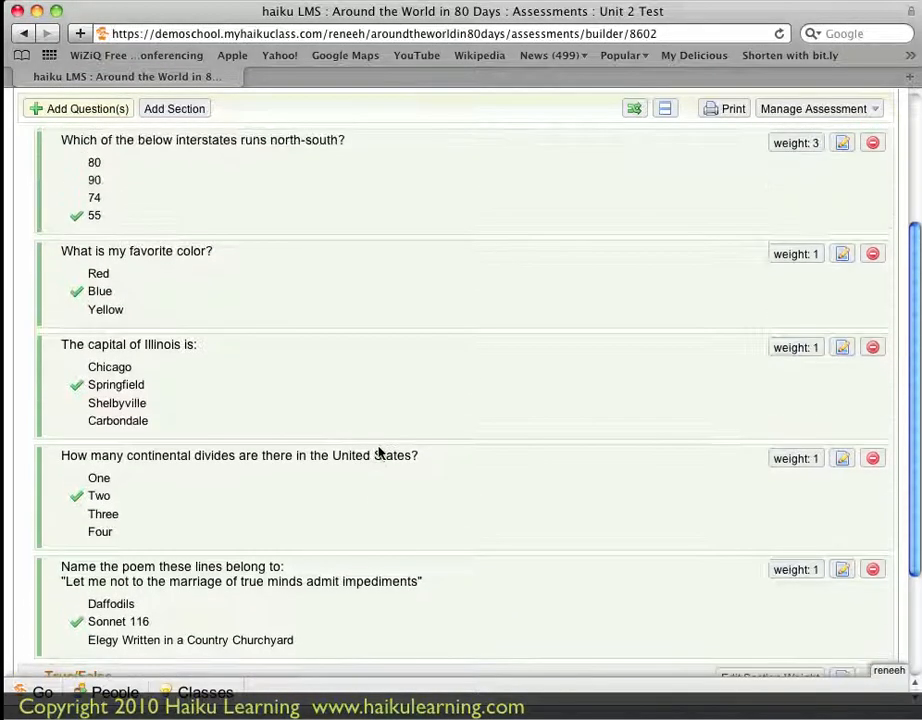
pyautogui.scroll(1, 378, 453)
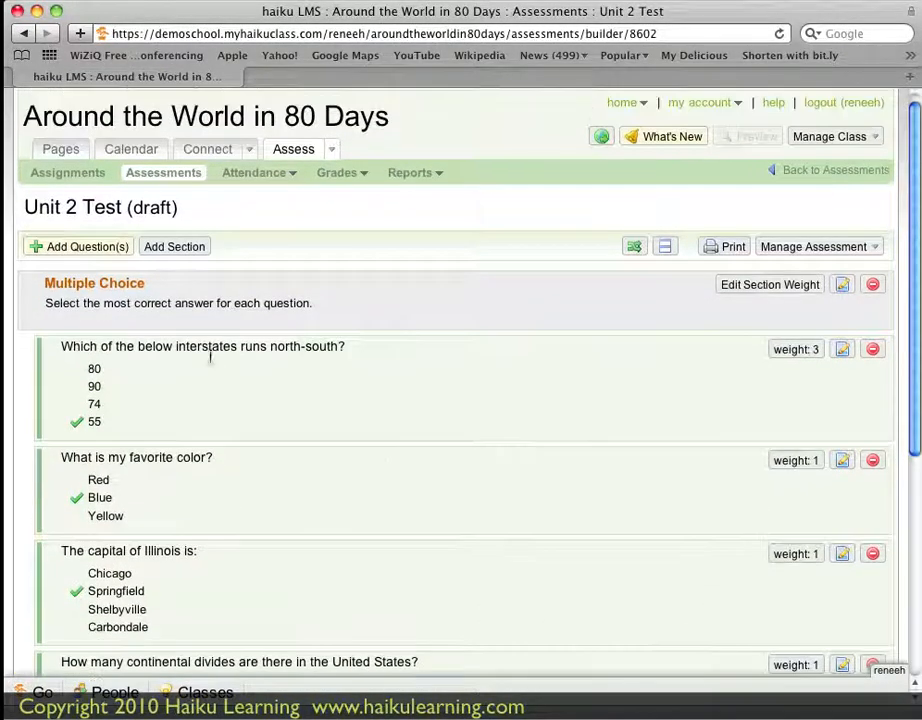
pyautogui.click(121, 250)
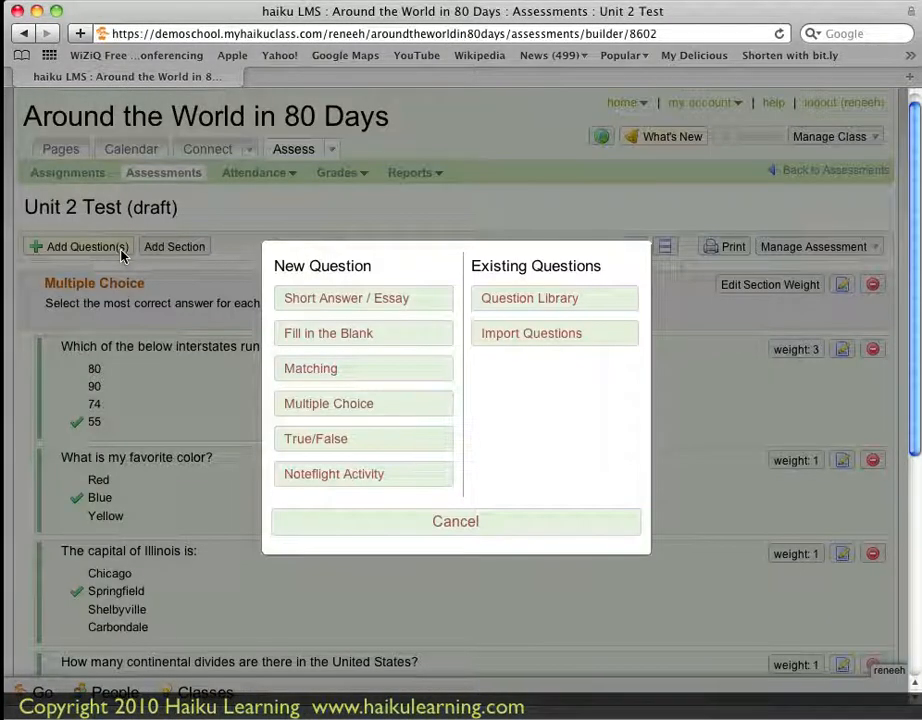
pyautogui.click(605, 313)
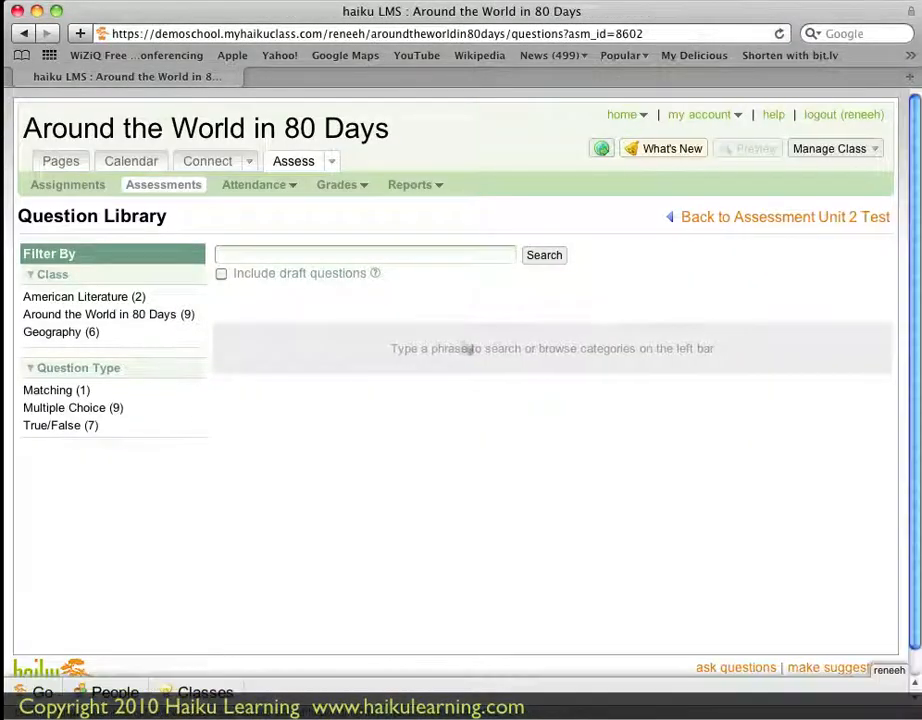
pyautogui.click(64, 426)
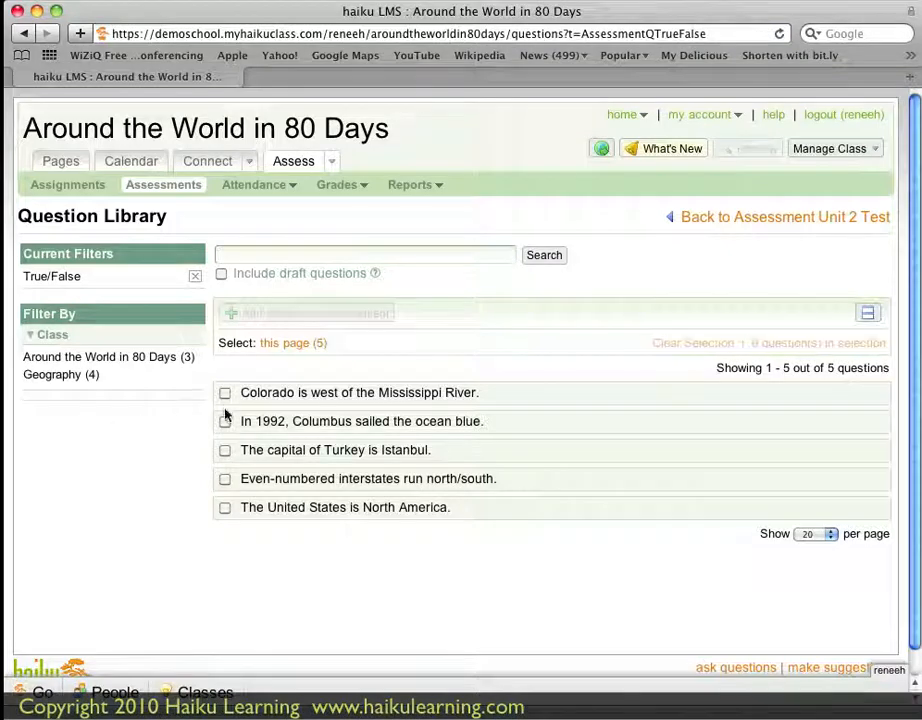
# Insert all three of the Colorado, Columbus and capital of Turkey questions into the assessment's Multiple Choice section.
pyautogui.click(225, 421)
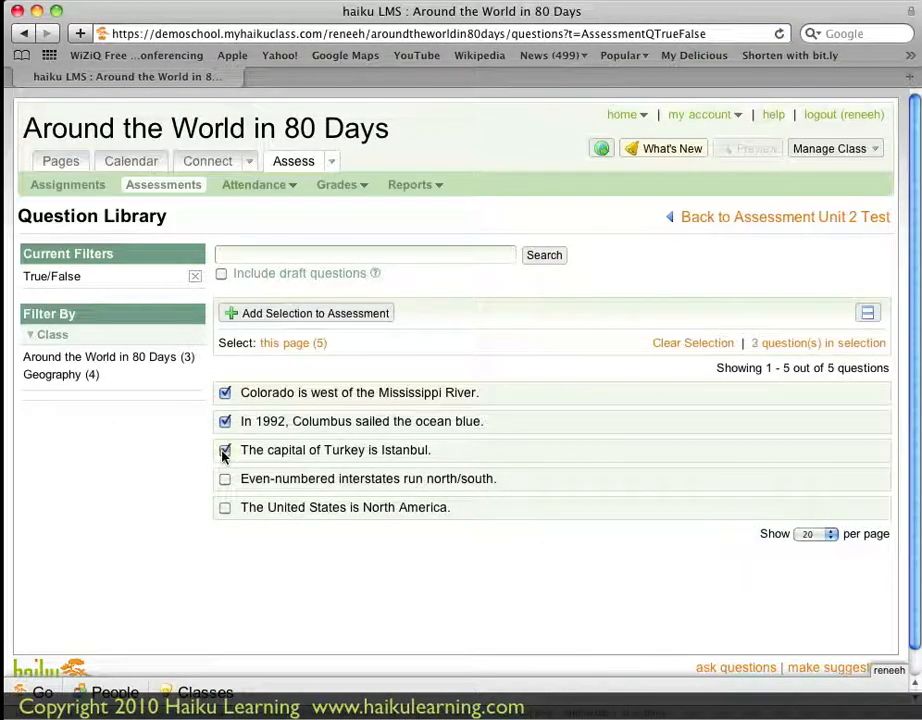
pyautogui.click(373, 316)
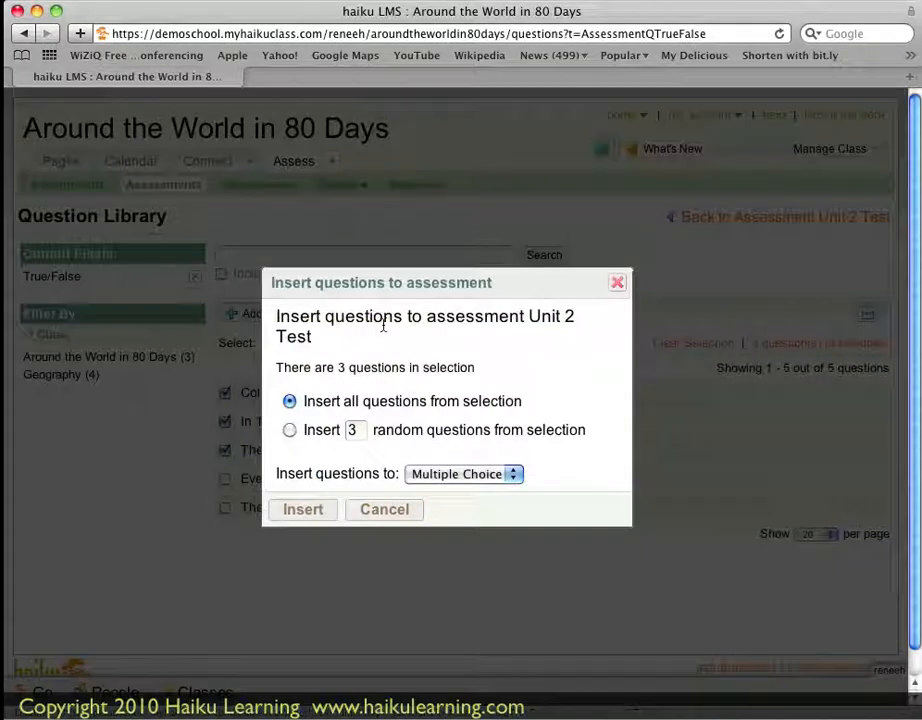
pyautogui.click(303, 510)
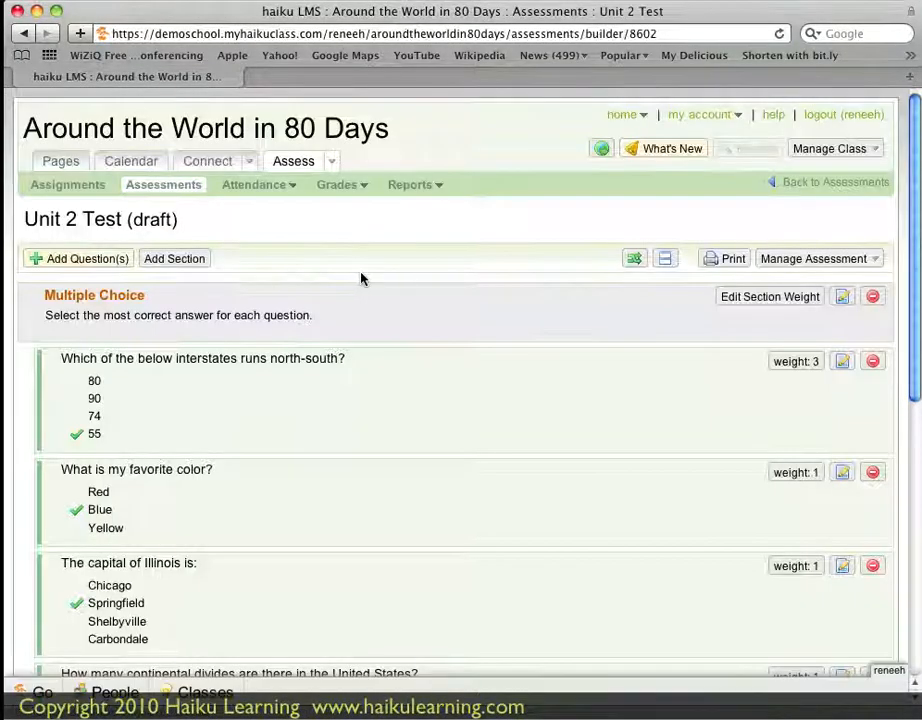
pyautogui.scroll(-3, 384, 322)
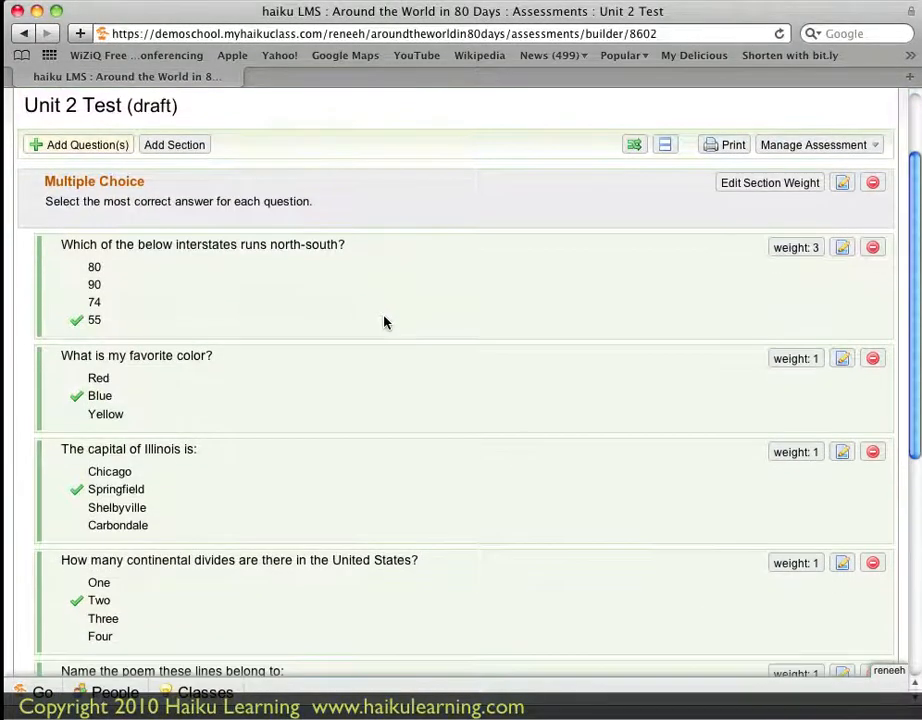
pyautogui.scroll(-5, 384, 322)
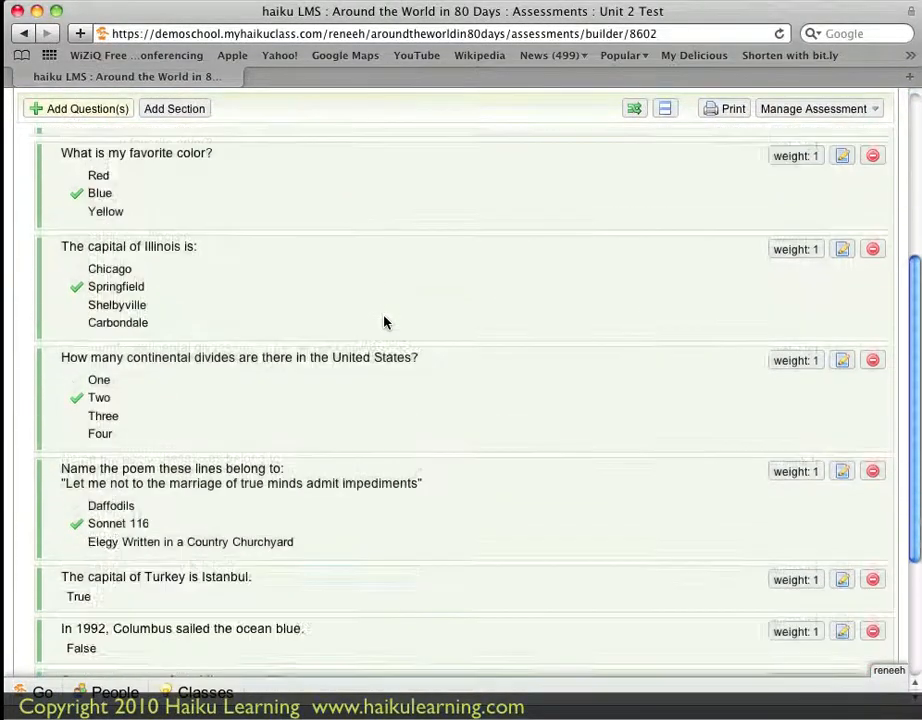
pyautogui.scroll(-5, 384, 322)
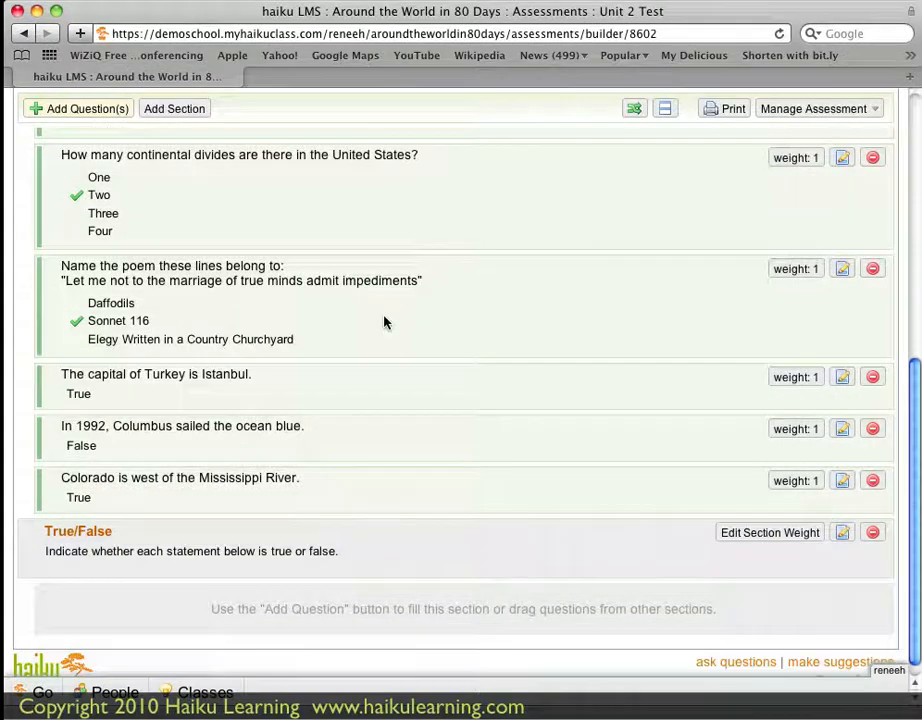
pyautogui.scroll(-1, 384, 322)
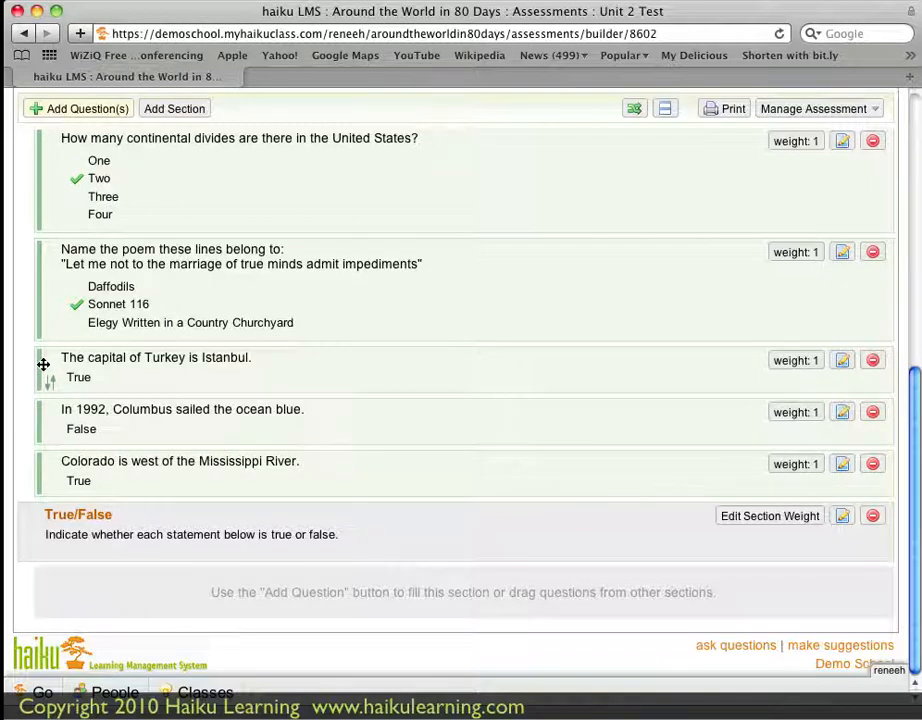
# Move the Turkey, Columbus and Colorado questions into the True/False section, ordered Columbus, Colorado, Turkey.
pyautogui.moveTo(43, 364); pyautogui.dragTo(117, 621)
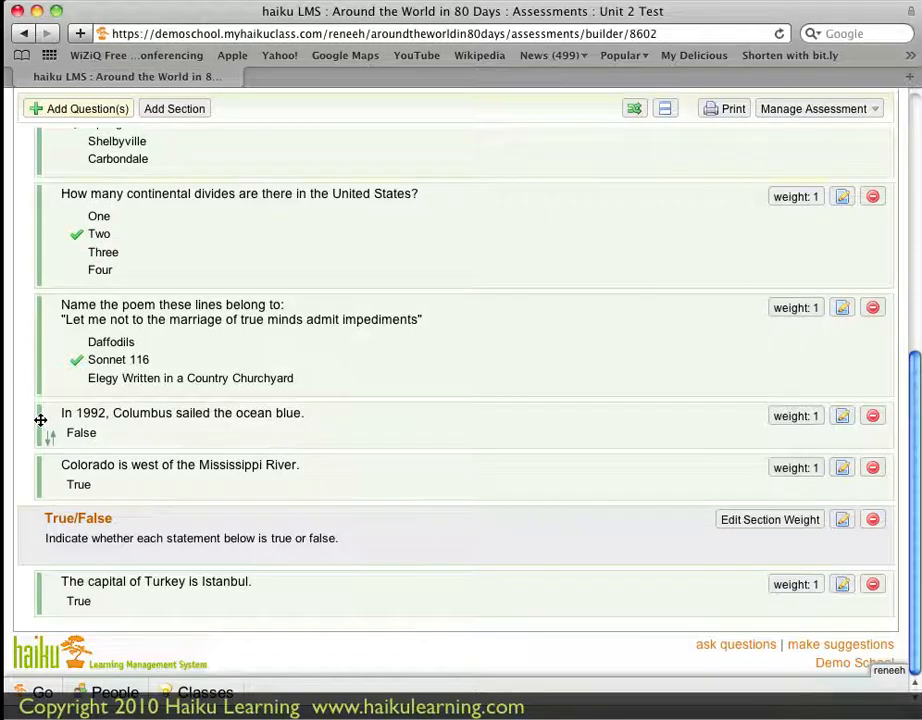
pyautogui.moveTo(40, 420); pyautogui.dragTo(47, 607)
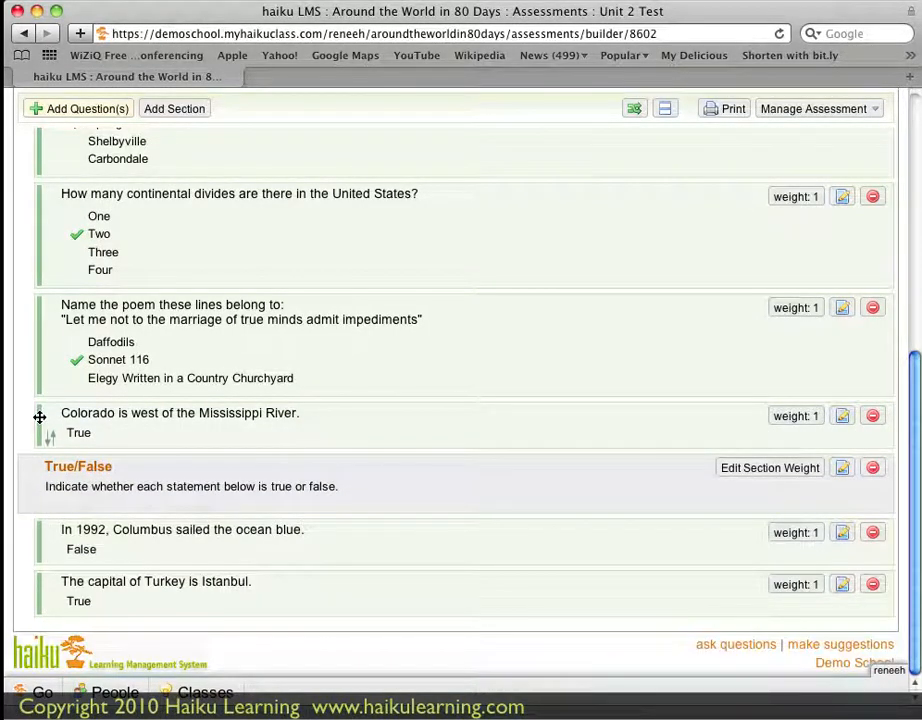
pyautogui.moveTo(40, 417); pyautogui.dragTo(44, 548)
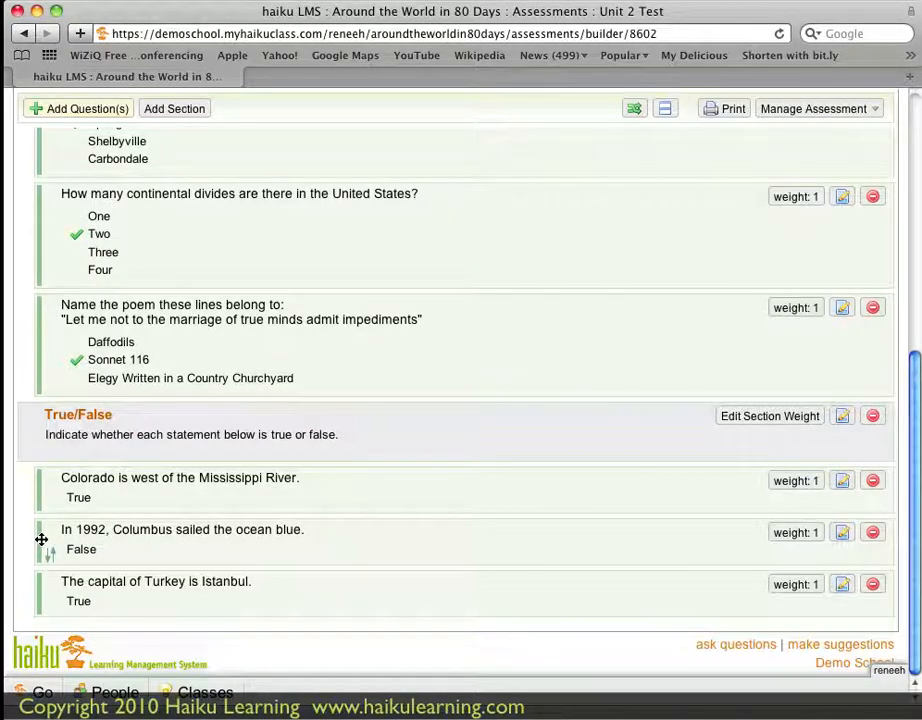
pyautogui.moveTo(41, 540); pyautogui.dragTo(38, 480)
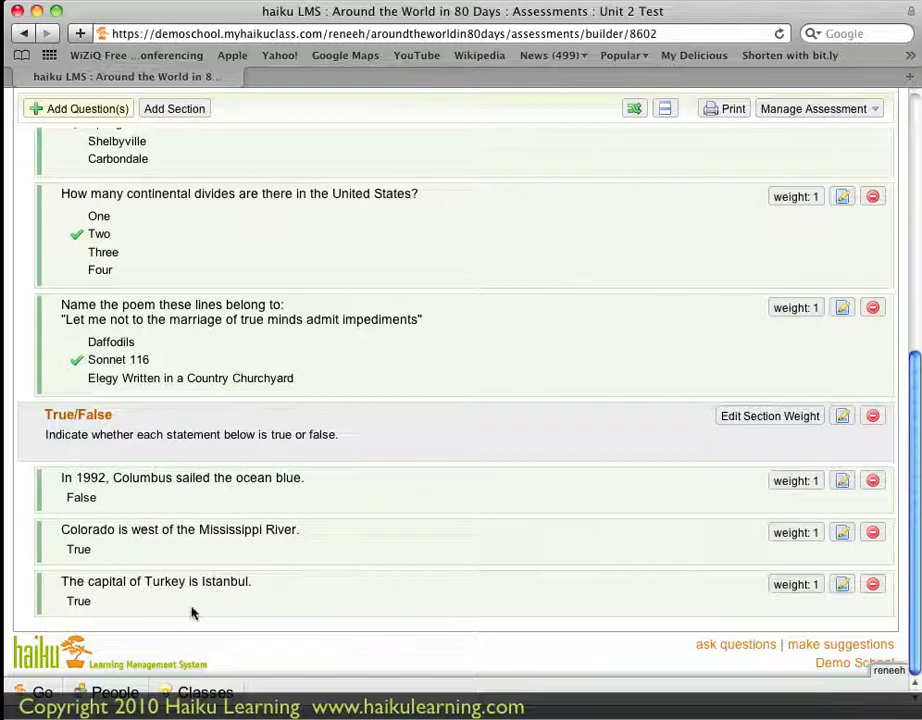
# Reorganize the assessment's sections so that True/False comes before Multiple Choice, and return to the full question view.
pyautogui.scroll(3, 243, 497)
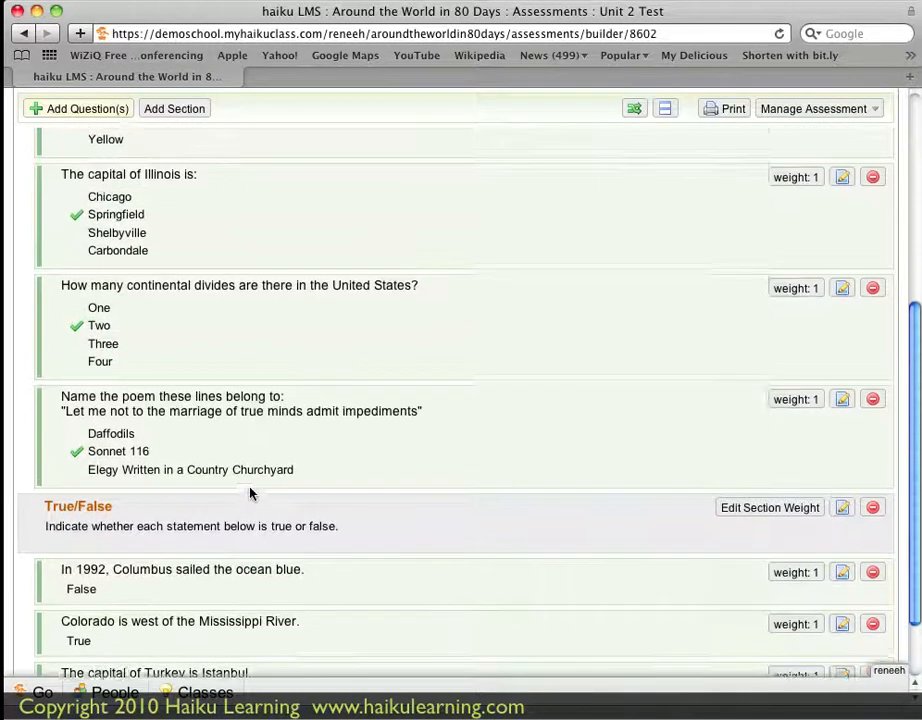
pyautogui.scroll(10, 247, 494)
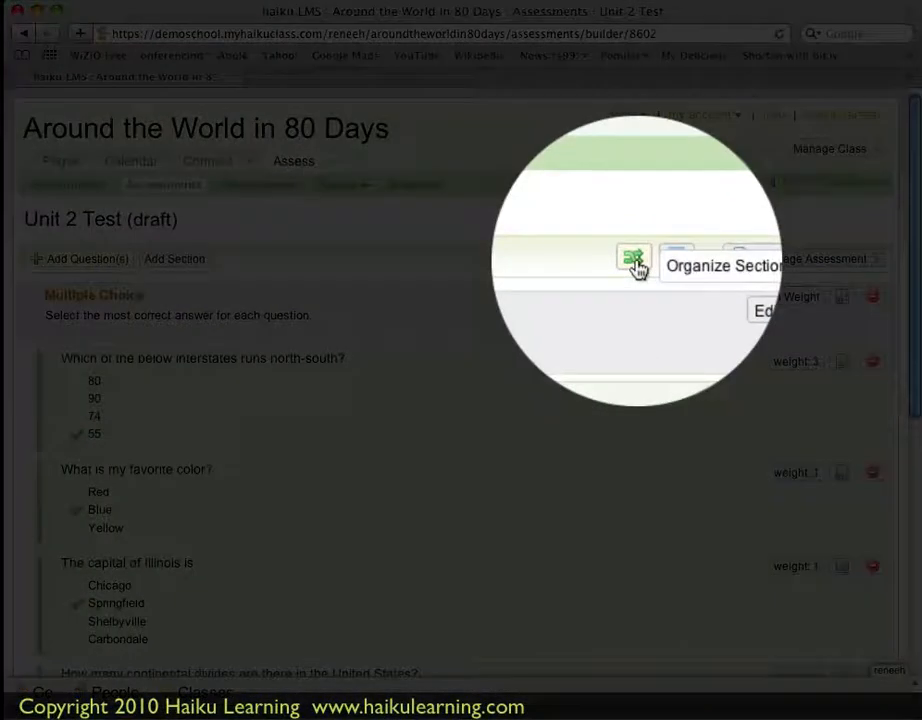
pyautogui.click(635, 263)
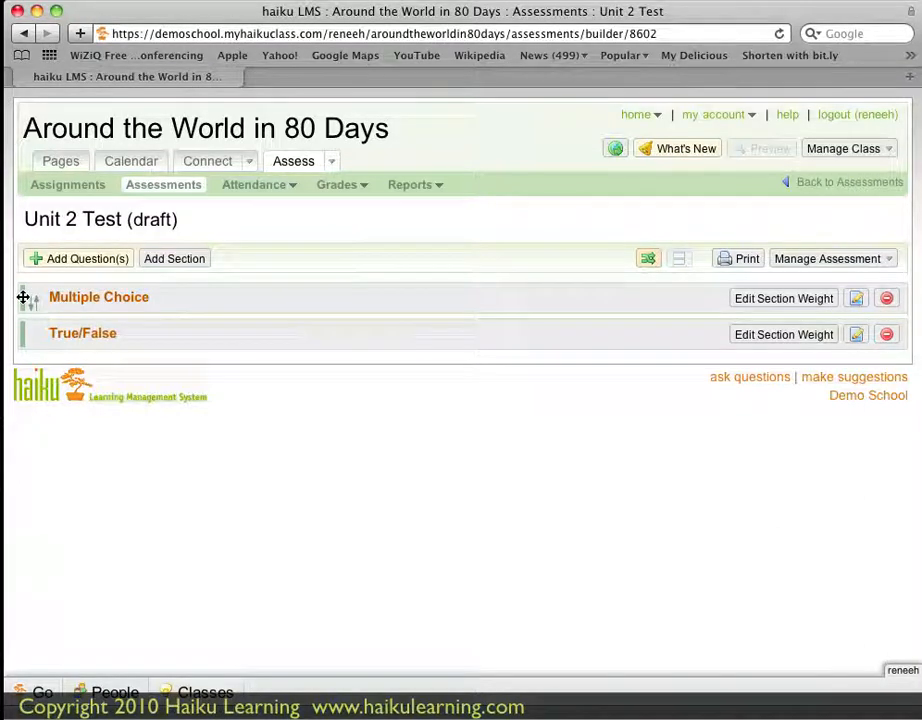
pyautogui.moveTo(22, 297); pyautogui.dragTo(31, 351)
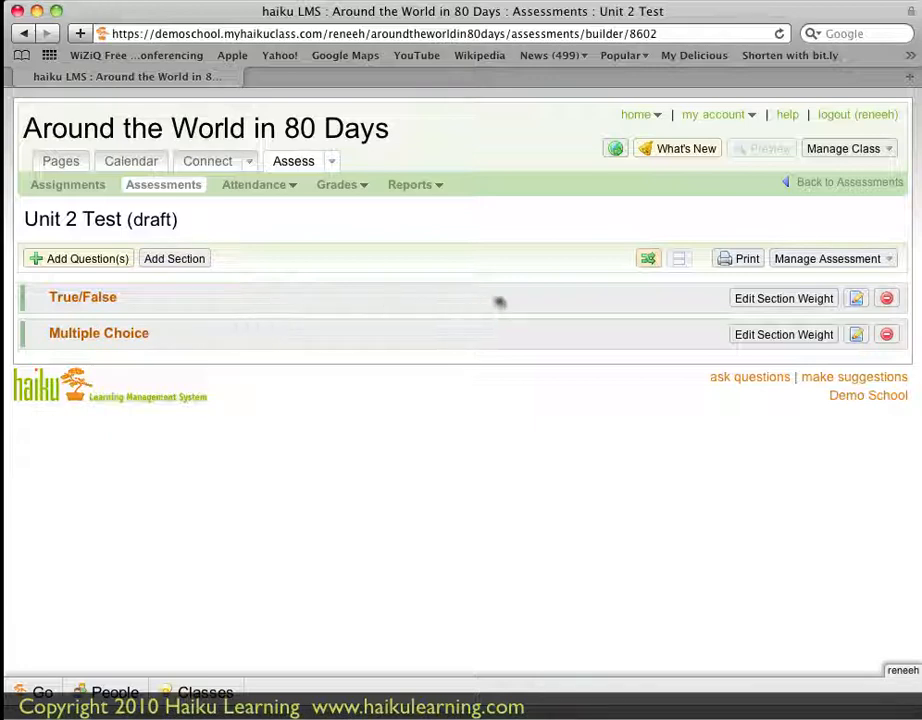
pyautogui.click(647, 262)
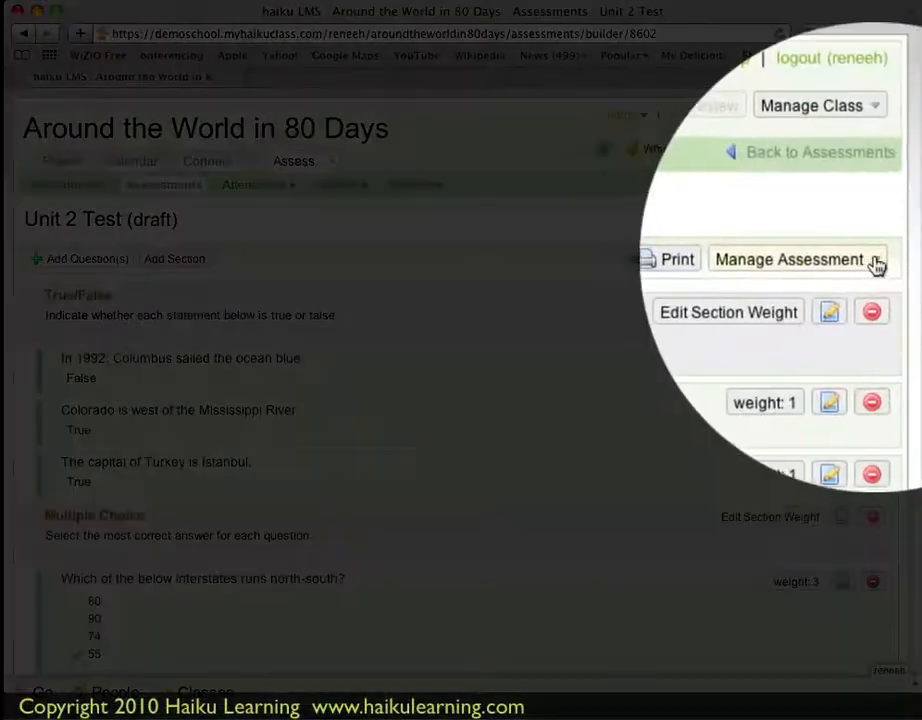
# Preview the Unit 2 Test exam's opening page as students see it and close the preview window.
pyautogui.click(874, 263)
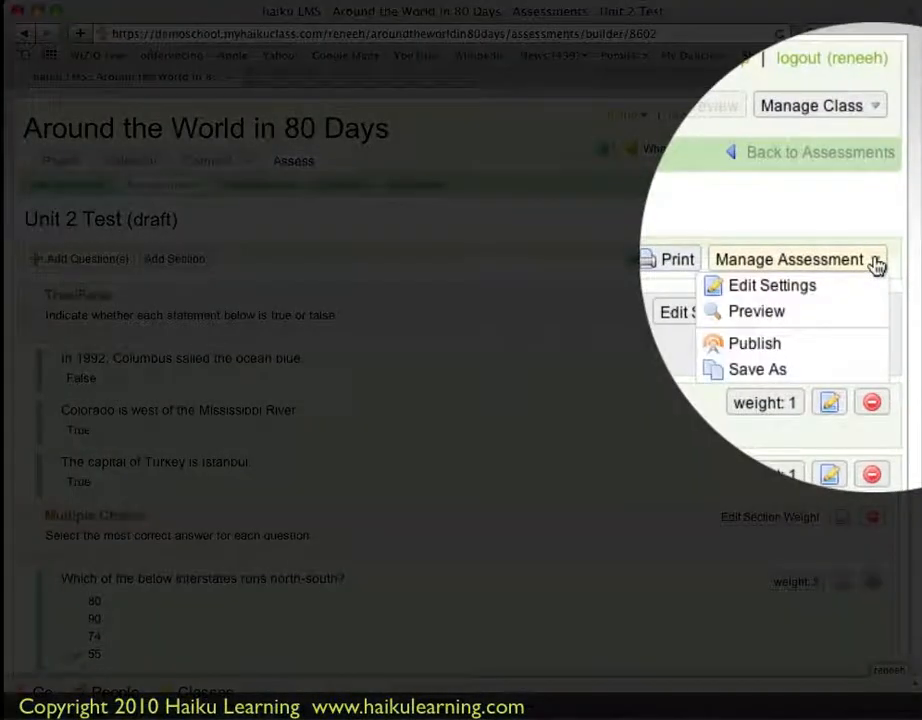
pyautogui.click(853, 300)
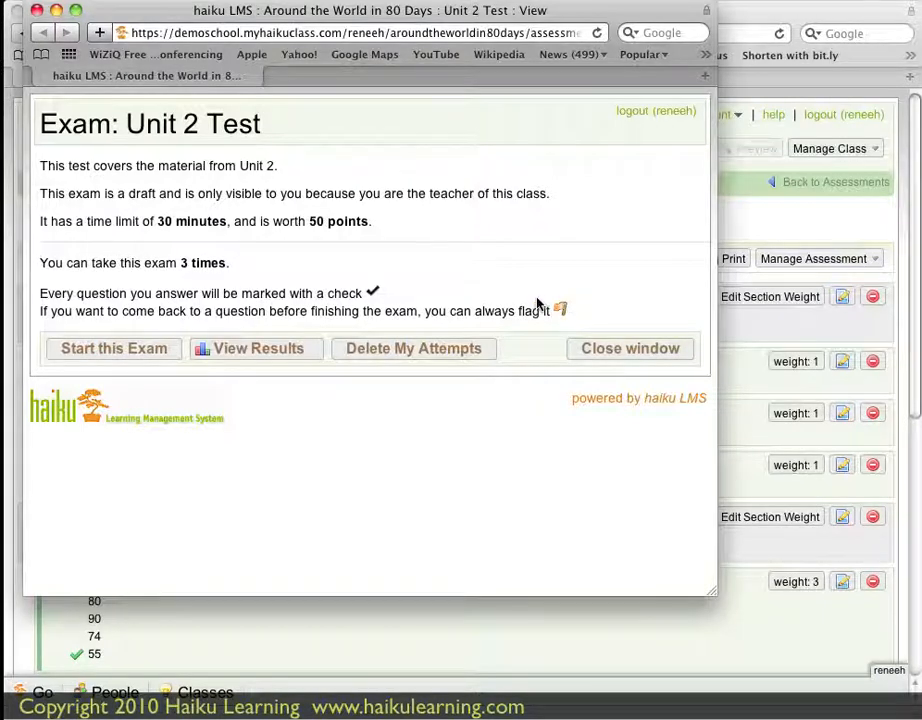
pyautogui.click(624, 349)
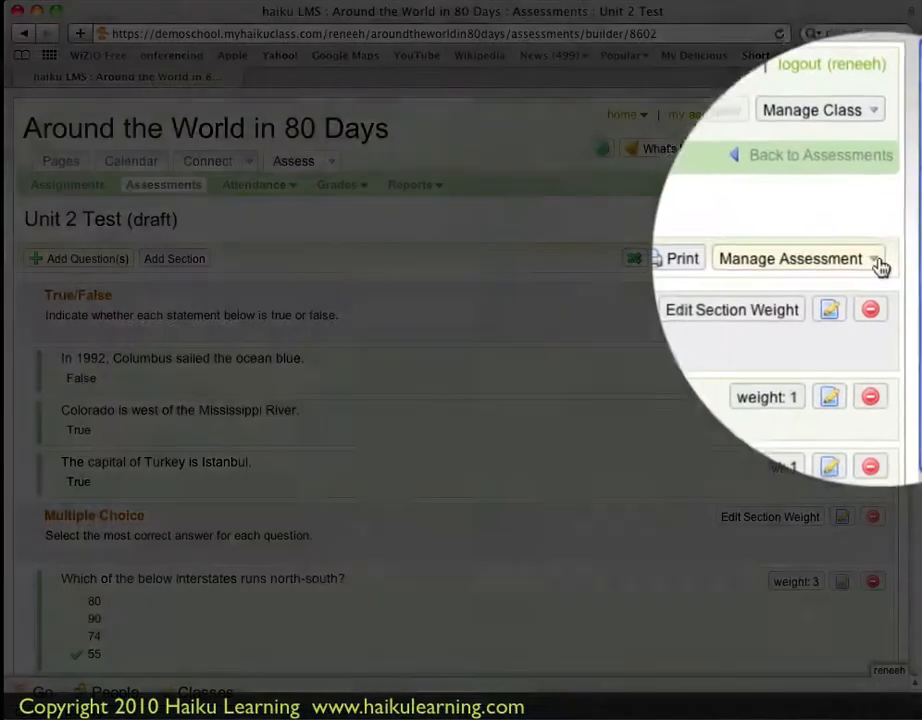
# Start publishing the Unit 2 Test and choose Maps of the World as its page location.
pyautogui.click(878, 264)
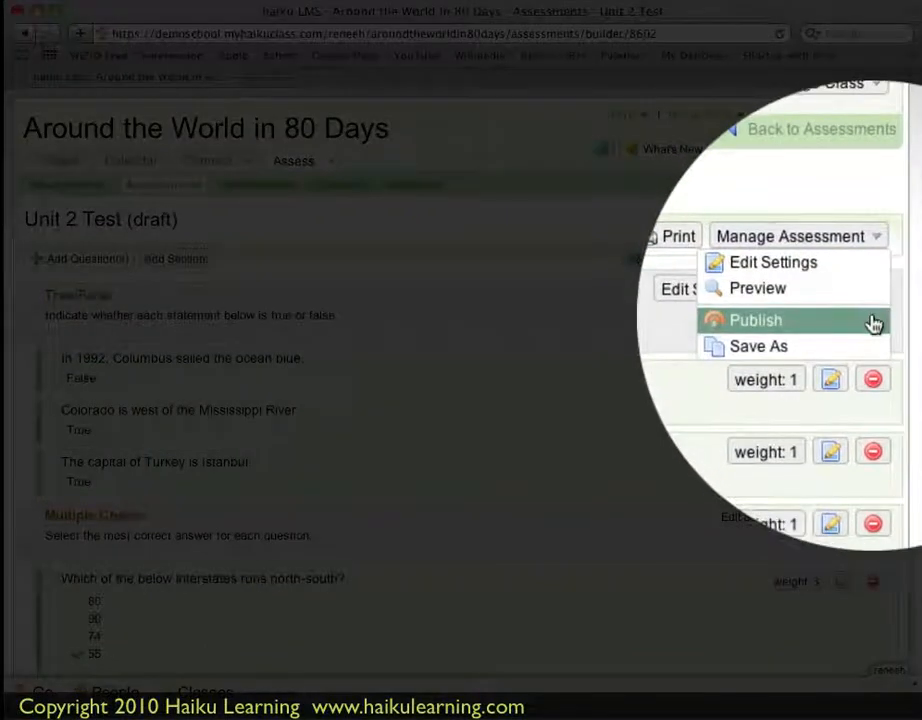
pyautogui.click(875, 320)
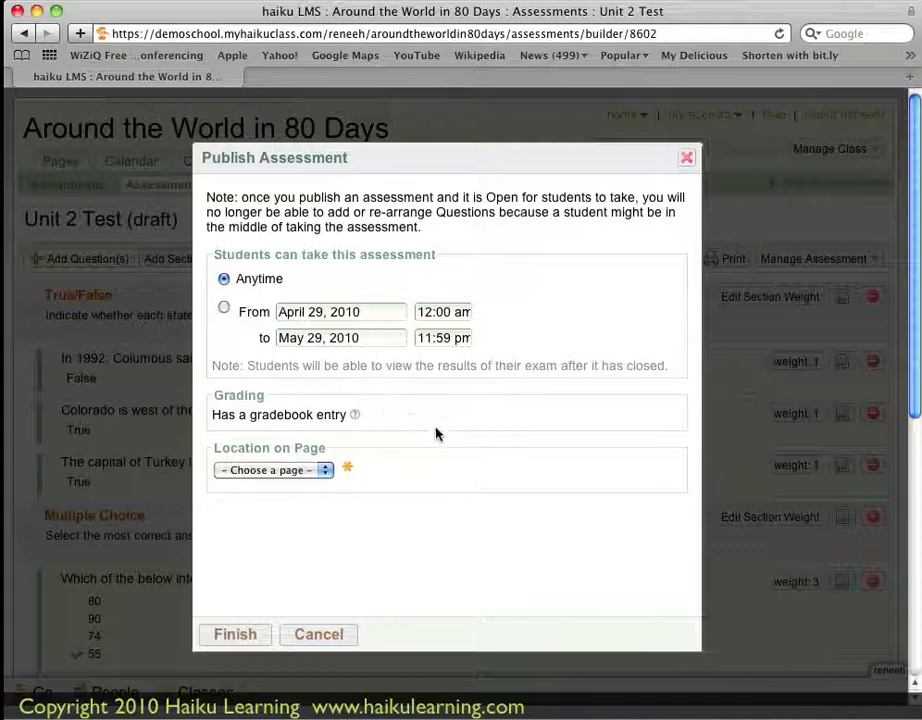
pyautogui.click(325, 470)
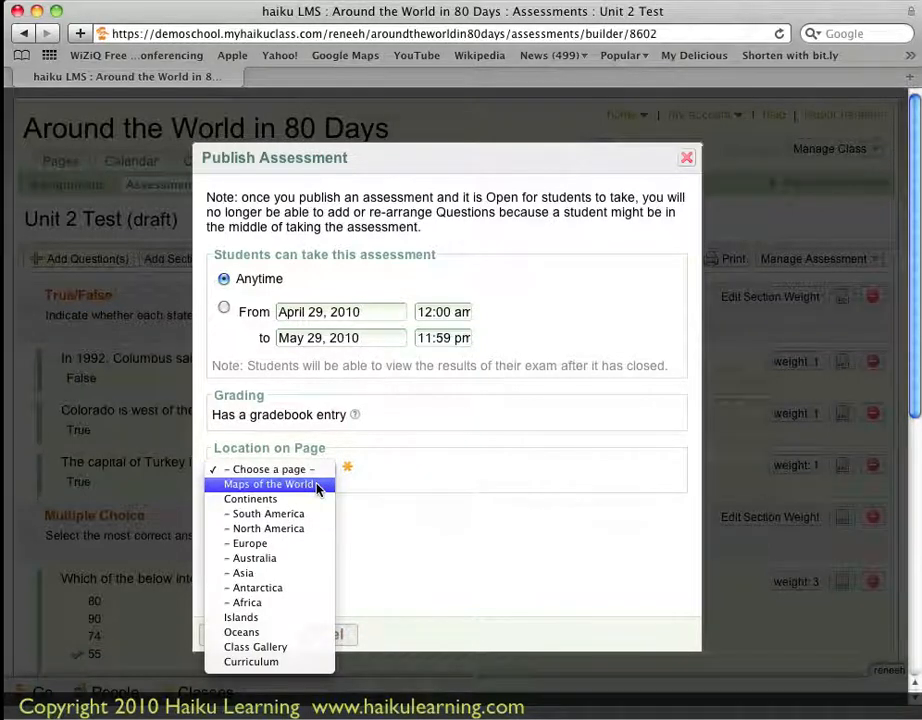
pyautogui.click(317, 486)
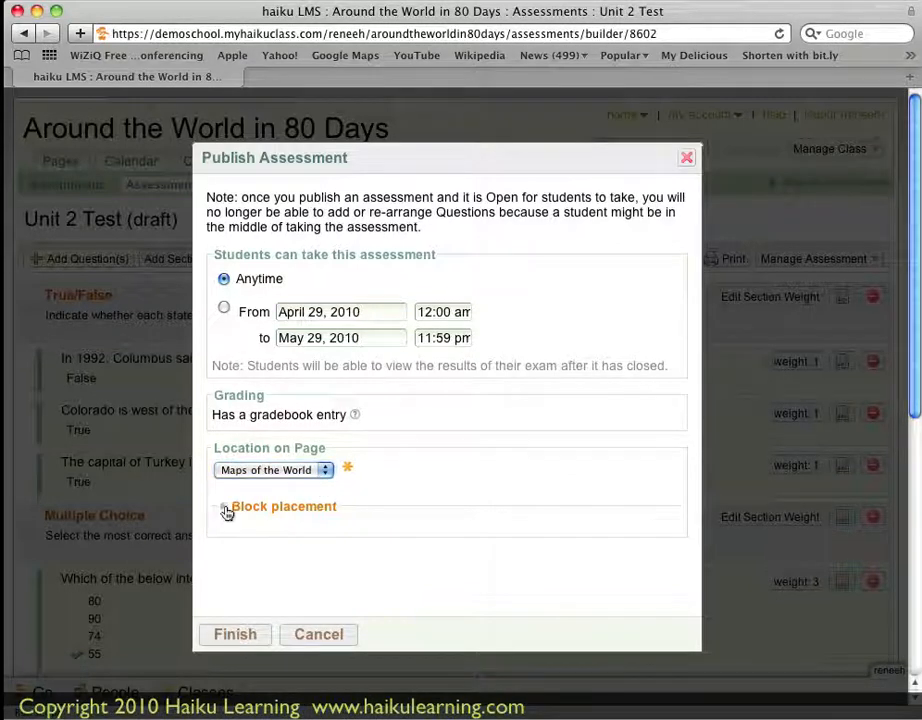
# Place the assessment block at the top of column 1 and finish publishing the Unit 2 Test.
pyautogui.click(226, 508)
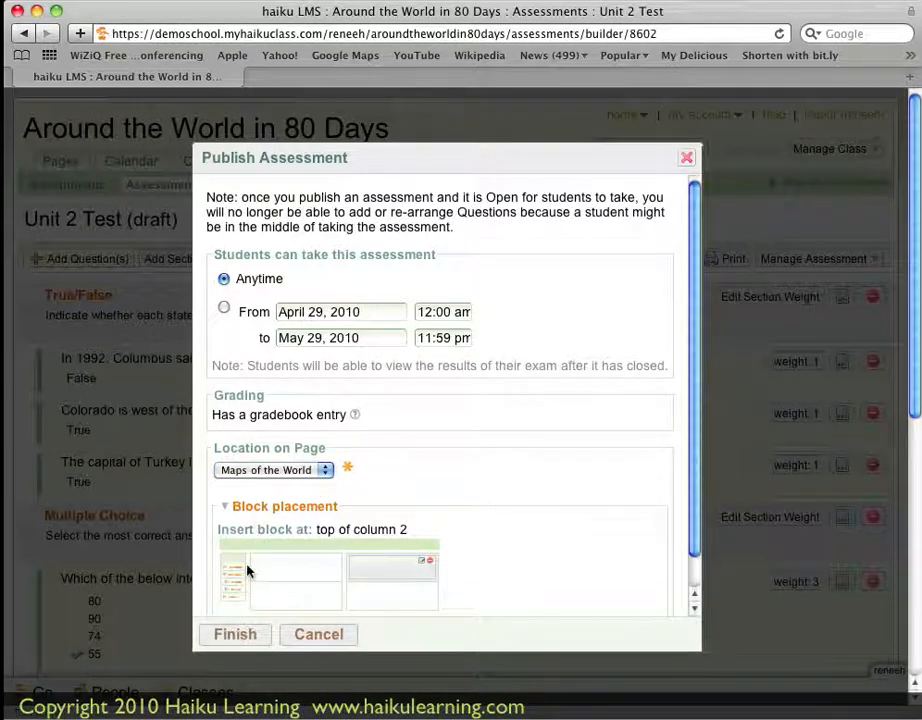
pyautogui.click(281, 574)
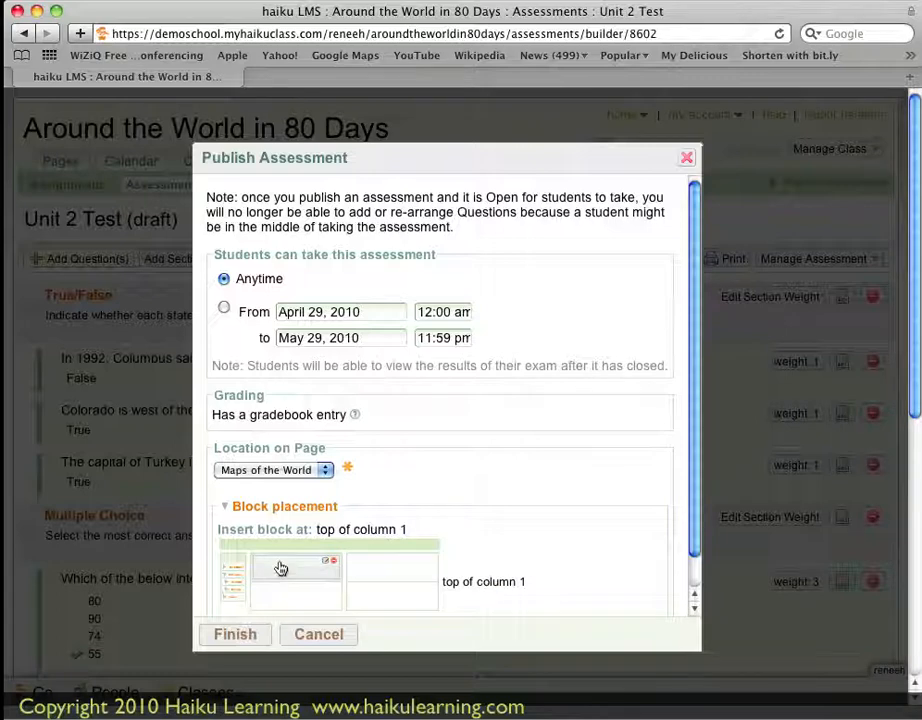
pyautogui.scroll(-1, 373, 486)
pyautogui.scroll(-3, 373, 486)
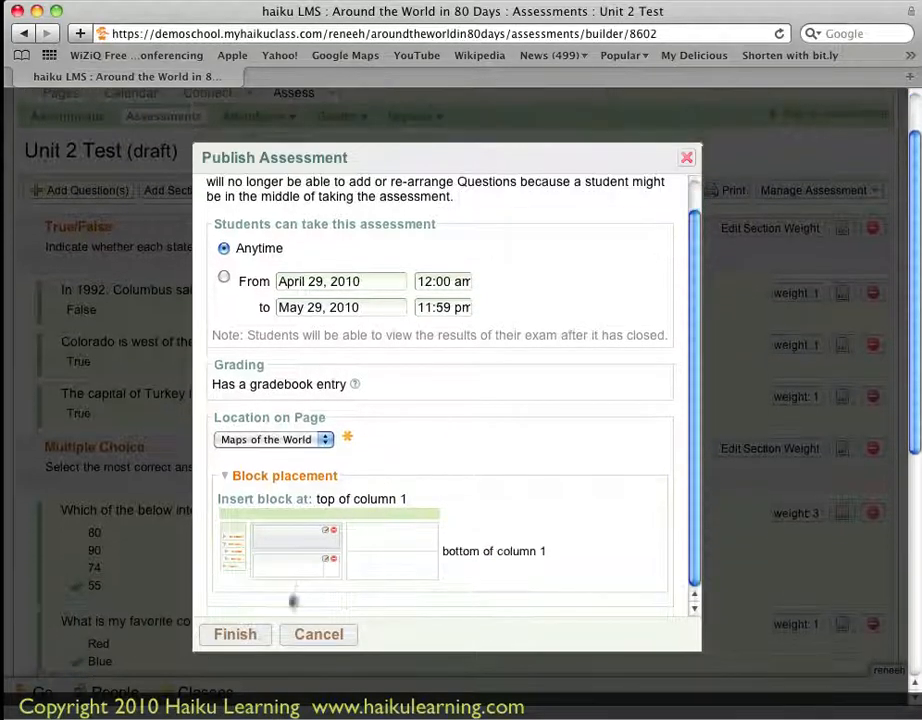
pyautogui.click(258, 643)
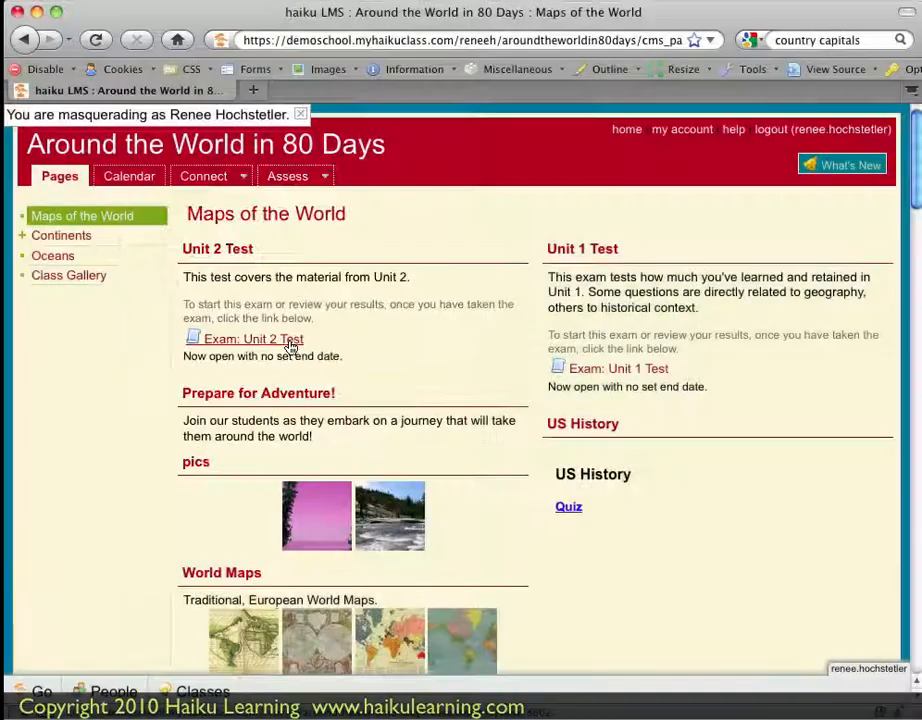
# From the student's Maps of the World page, start the Unit 2 Test exam and answer the Columbus question False.
pyautogui.click(290, 340)
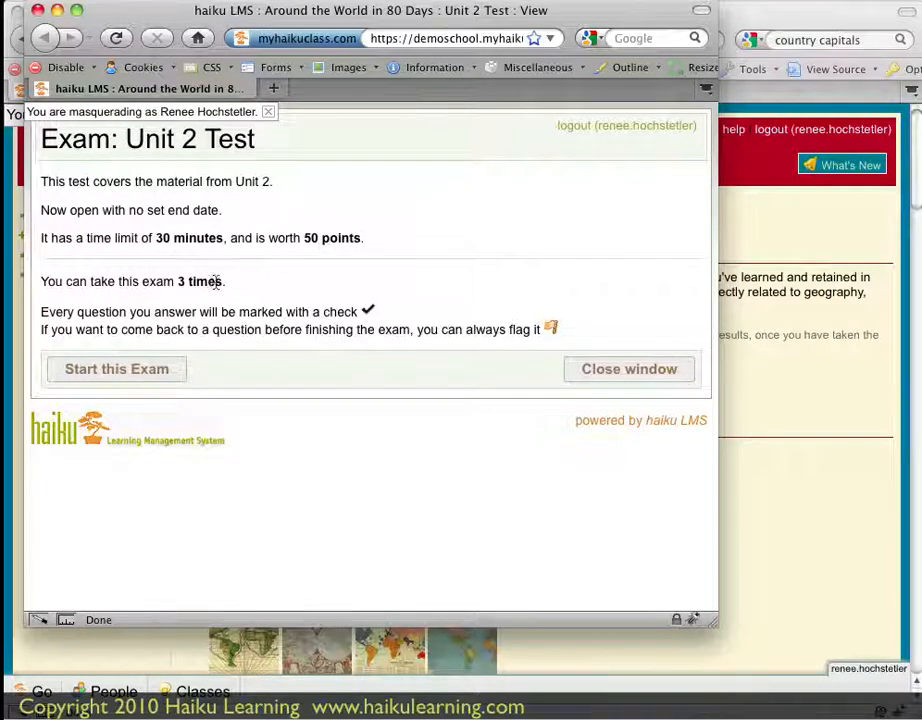
pyautogui.click(140, 378)
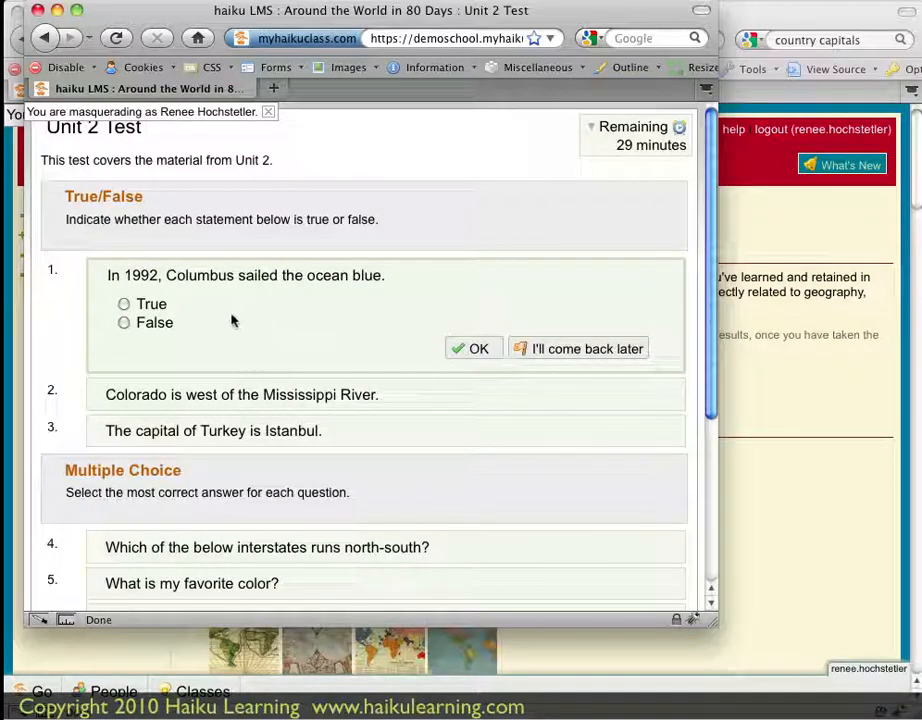
pyautogui.click(124, 322)
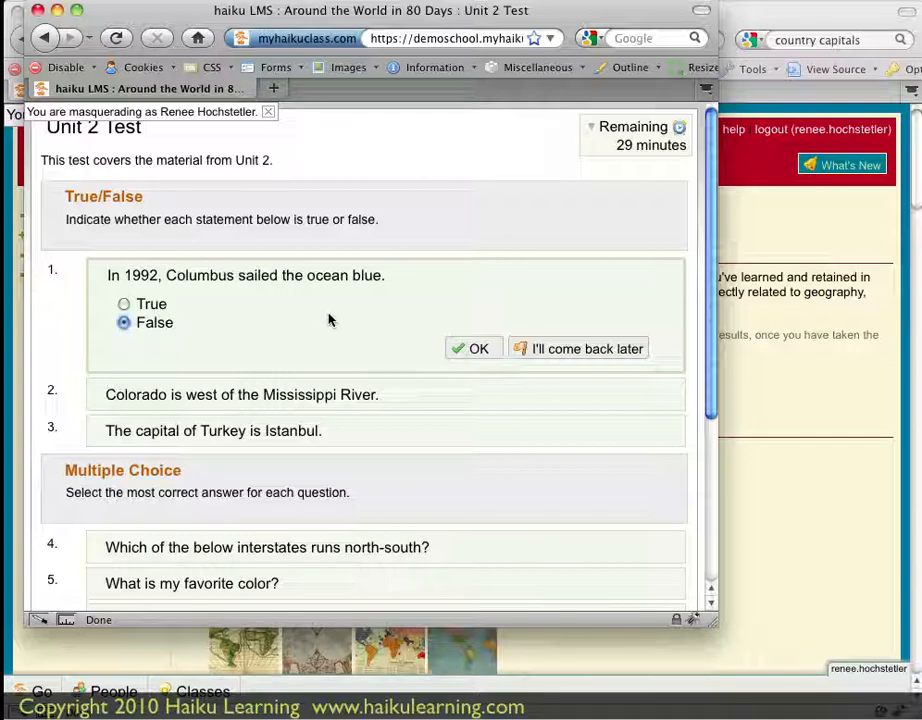
pyautogui.click(479, 349)
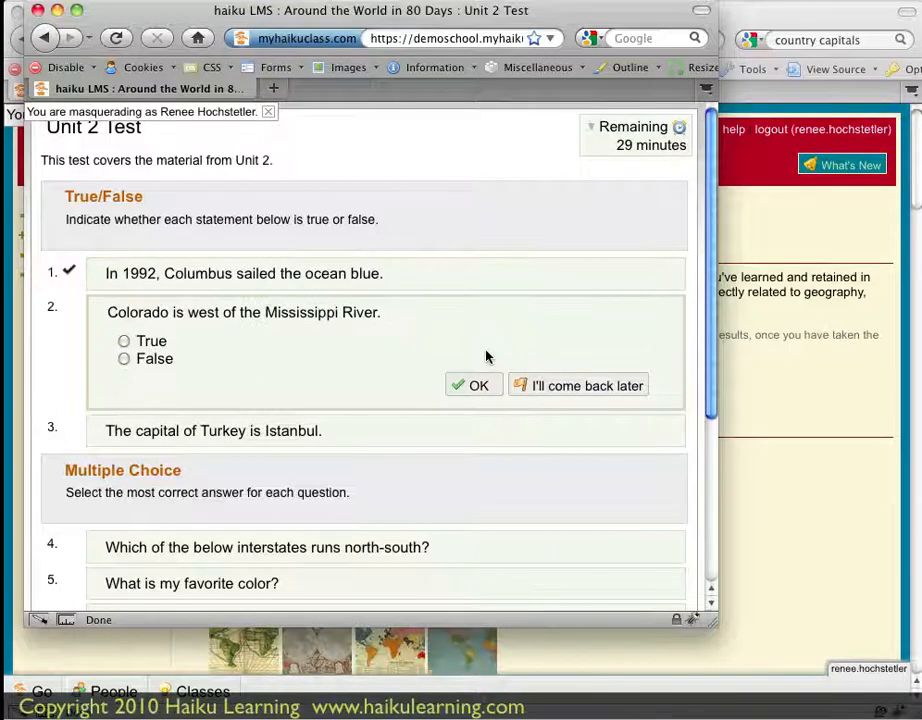
# Answer the Colorado question True and flag the capital of Turkey question to come back to it.
pyautogui.click(124, 341)
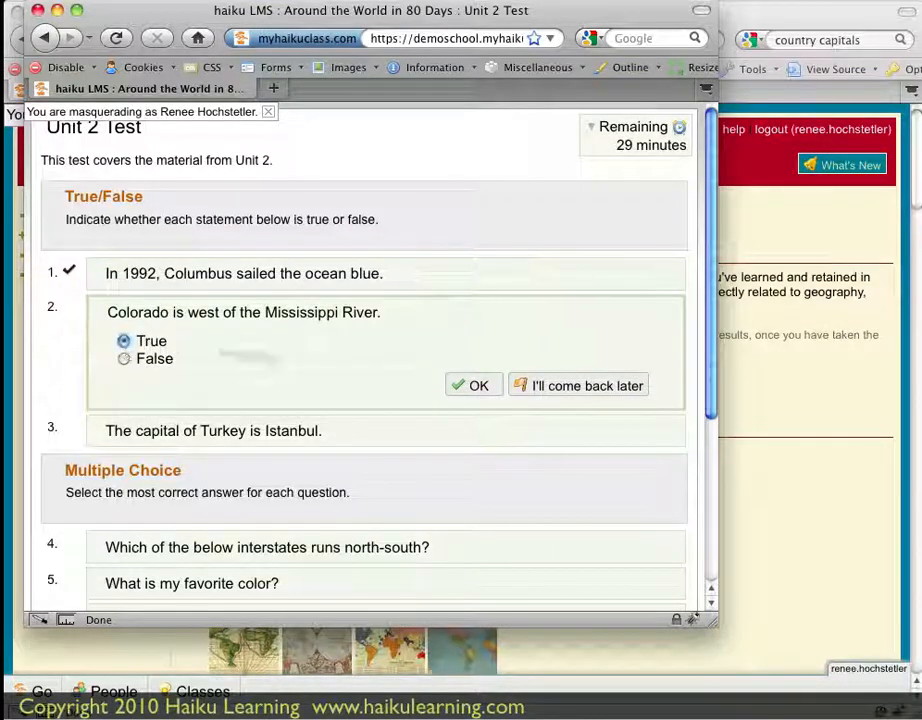
pyautogui.click(470, 386)
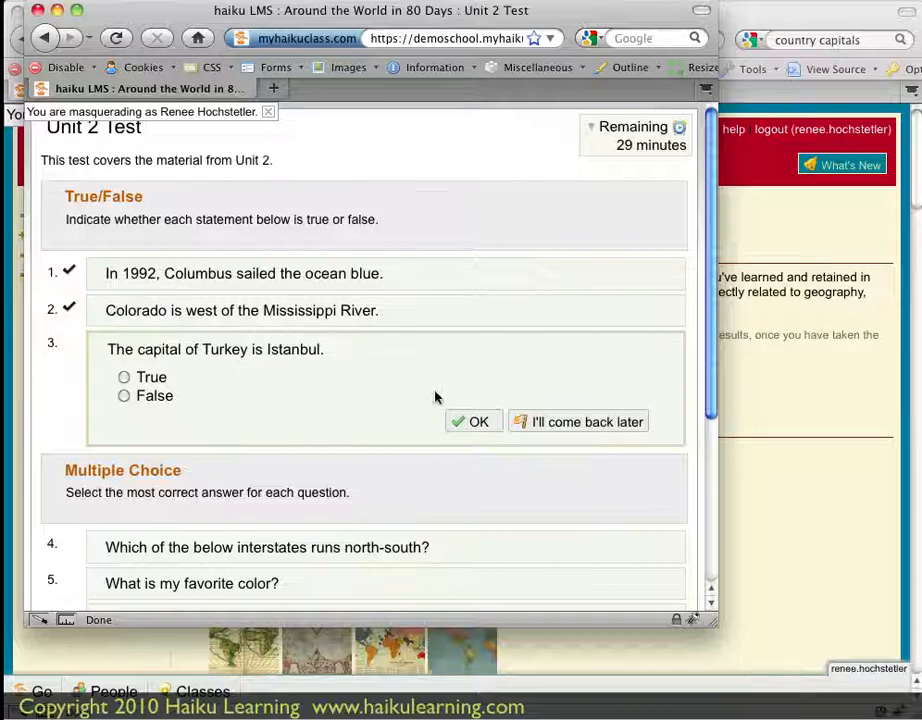
pyautogui.click(588, 424)
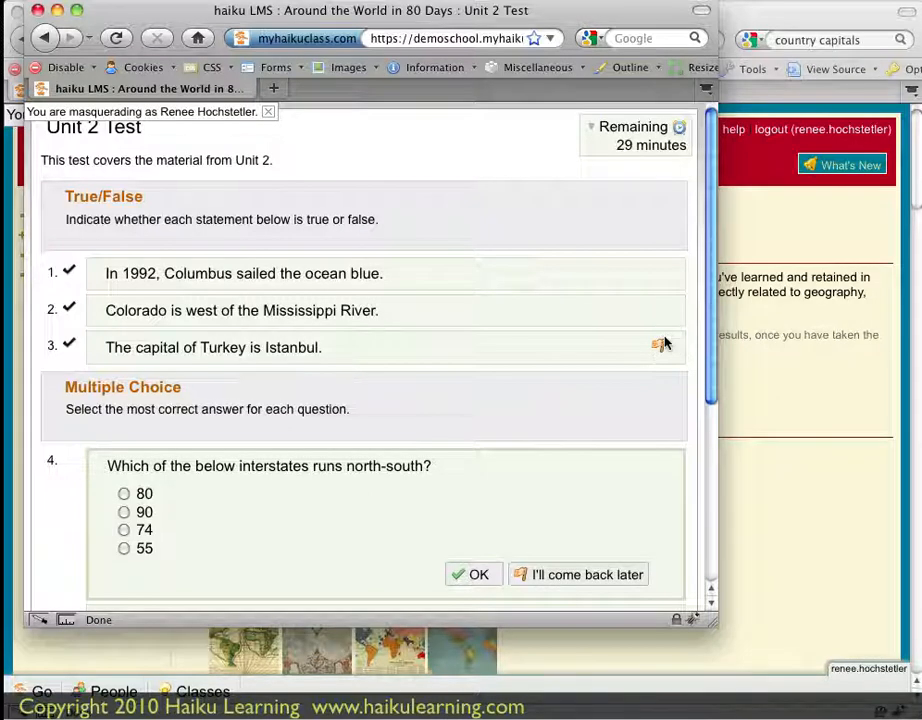
# Answer the north-south interstates question with 55 and submit the favorite color question.
pyautogui.scroll(-3, 279, 370)
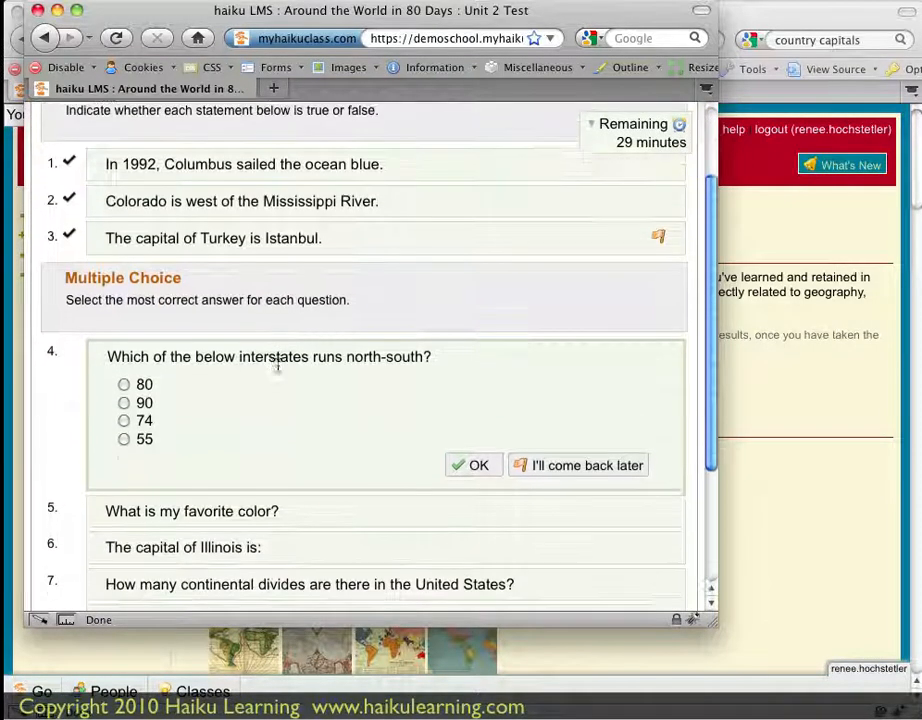
pyautogui.click(127, 432)
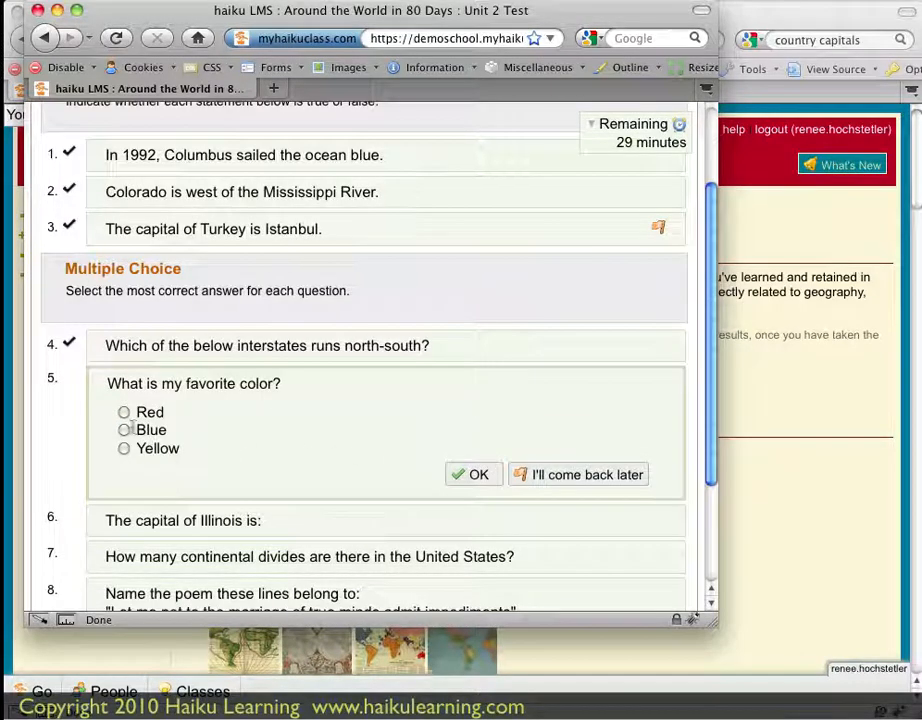
pyautogui.click(450, 474)
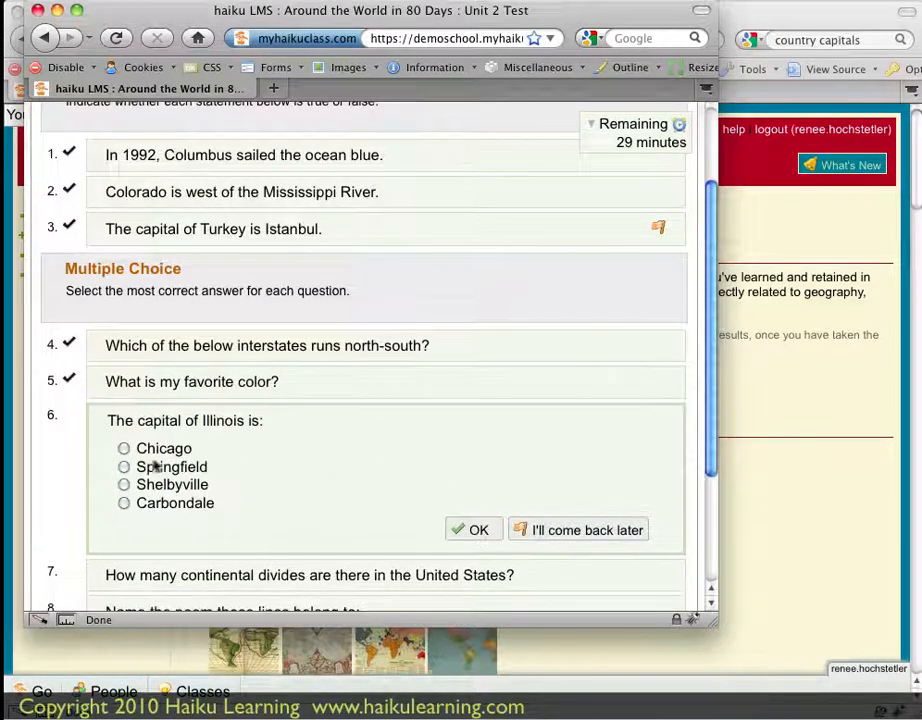
# Answer the capital of Illinois question with Shelbyville and the continental divides question with Two.
pyautogui.click(124, 485)
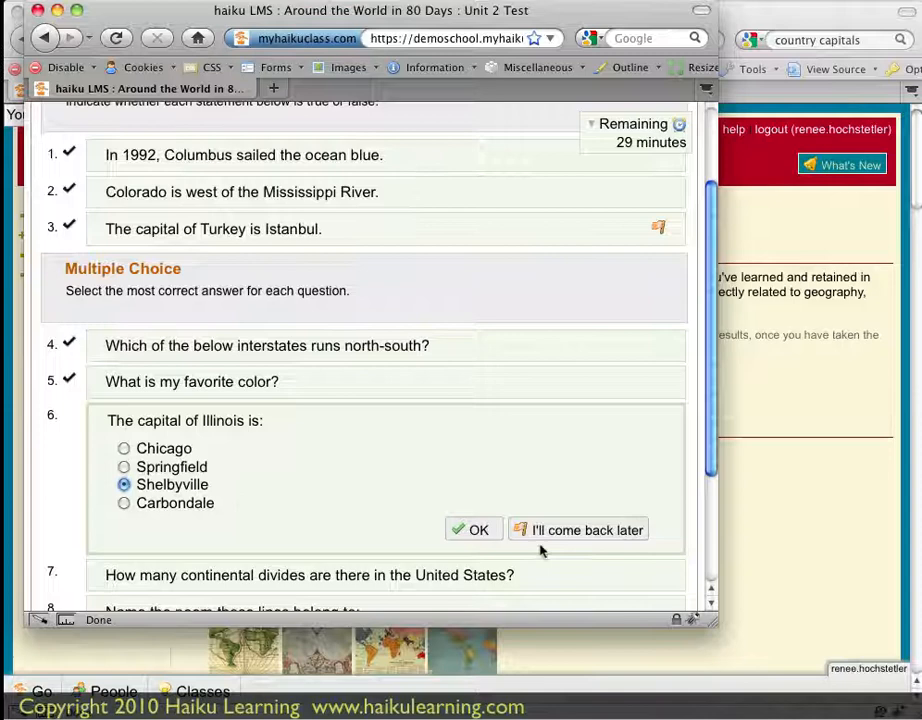
pyautogui.click(479, 532)
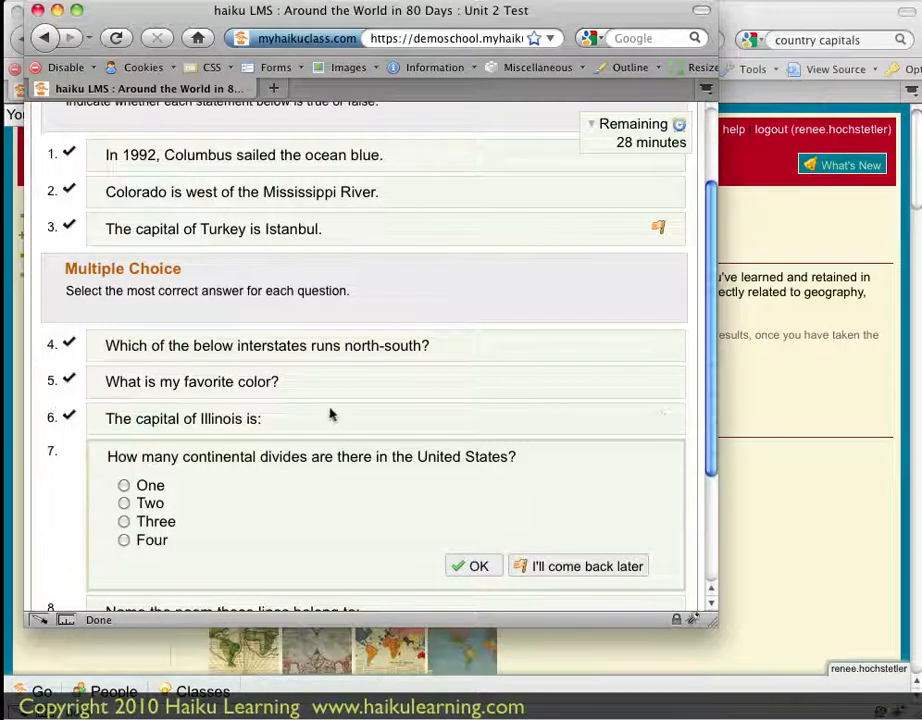
pyautogui.click(124, 448)
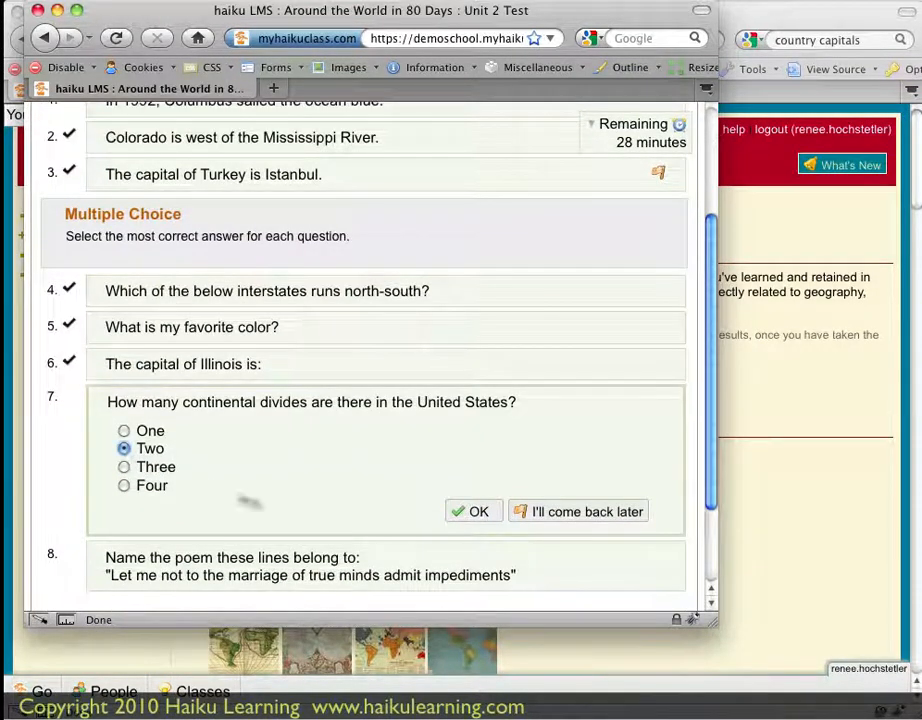
pyautogui.click(479, 512)
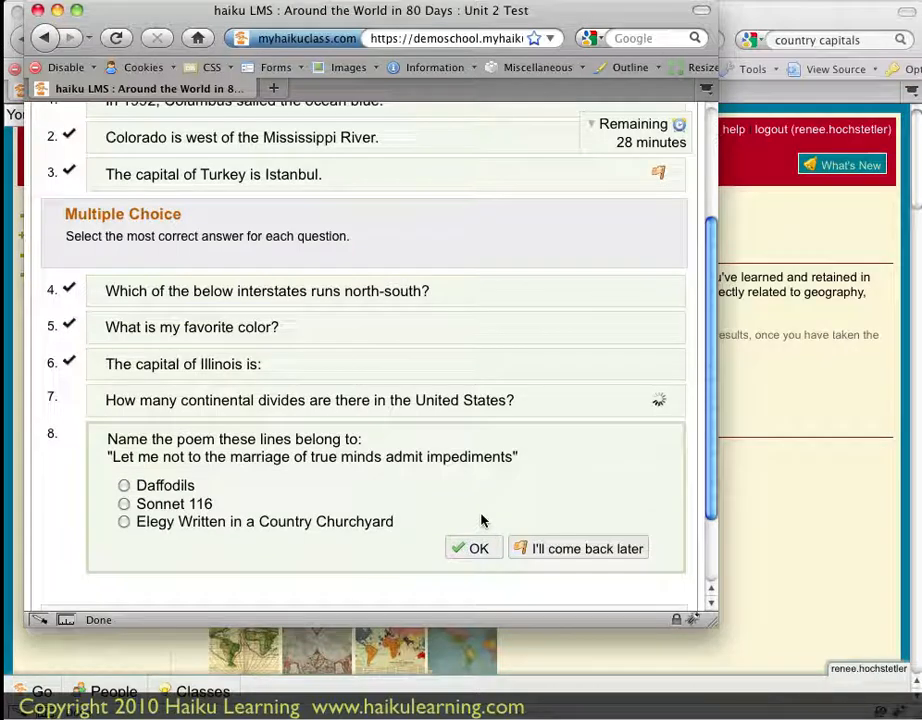
# Answer the poem question with Sonnet 116, and try finishing the exam but cancel the submission to return to the questions.
pyautogui.click(124, 504)
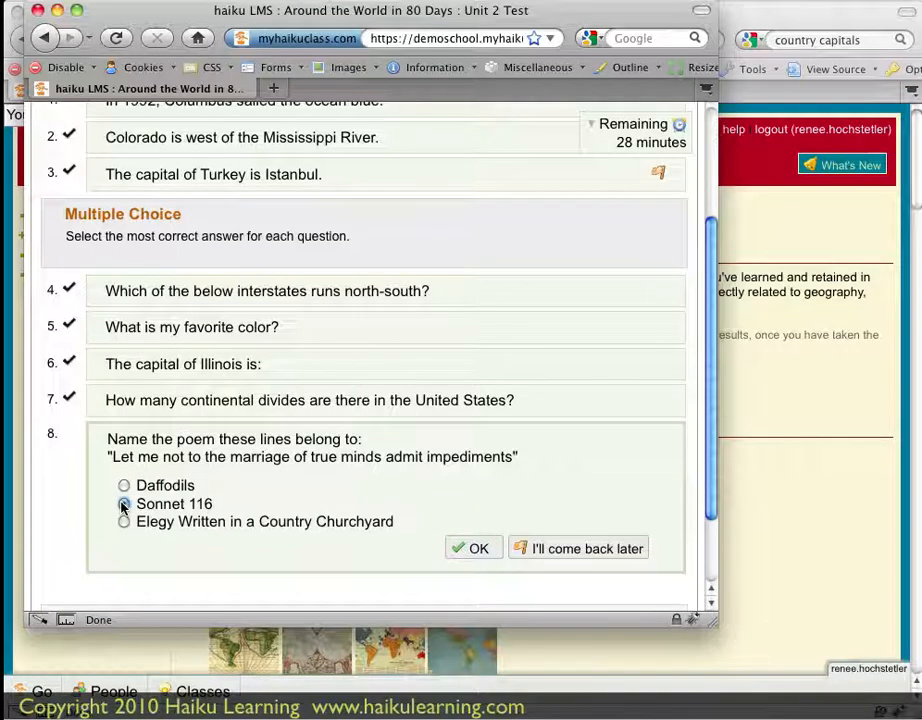
pyautogui.click(475, 549)
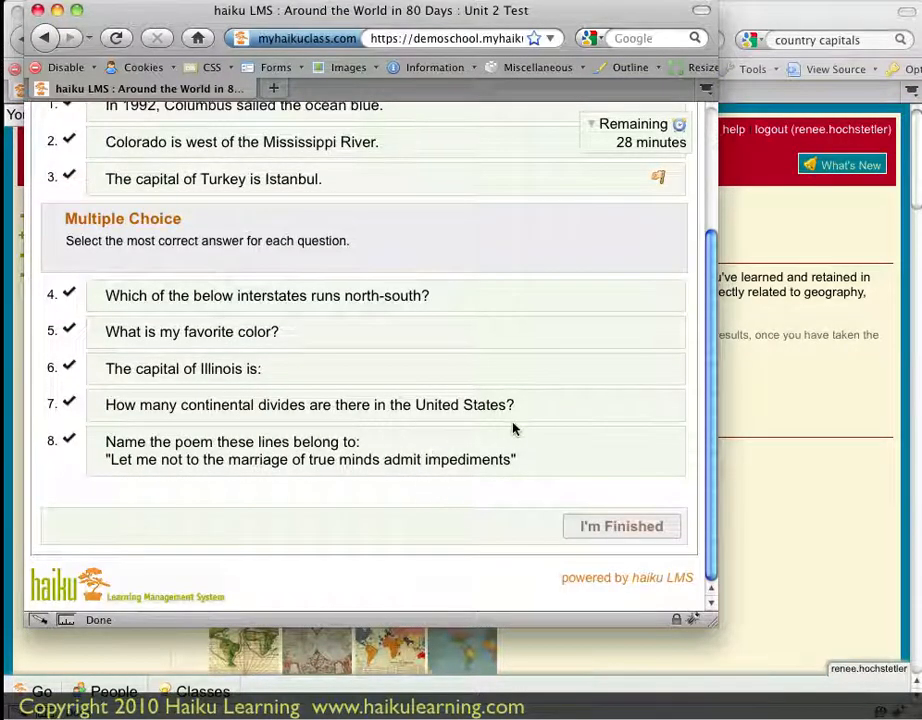
pyautogui.click(602, 534)
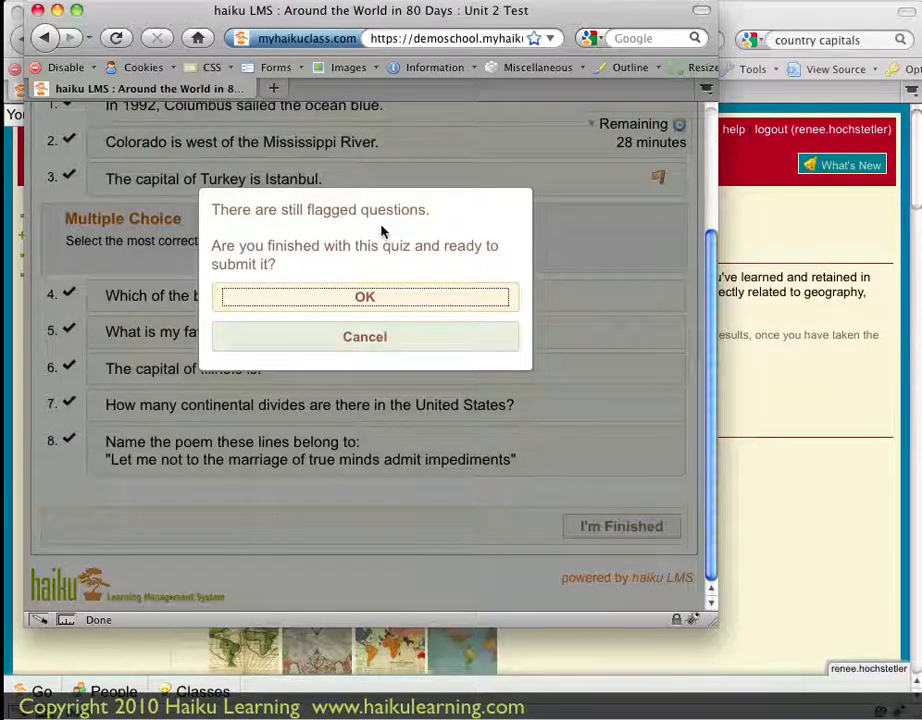
pyautogui.click(399, 337)
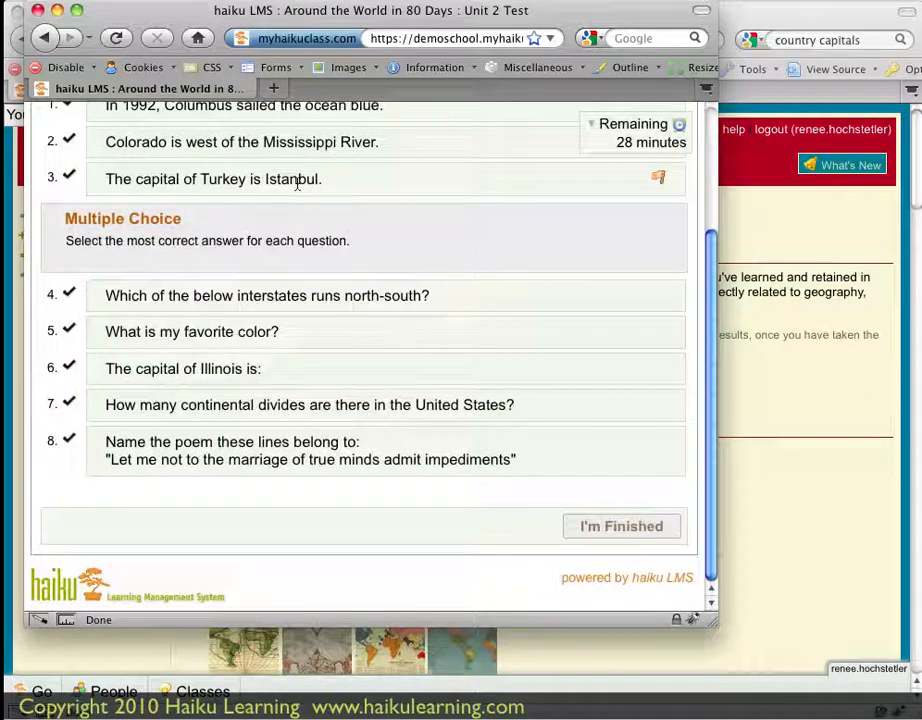
# Reopen the flagged capital of Turkey question and answer it True.
pyautogui.click(403, 181)
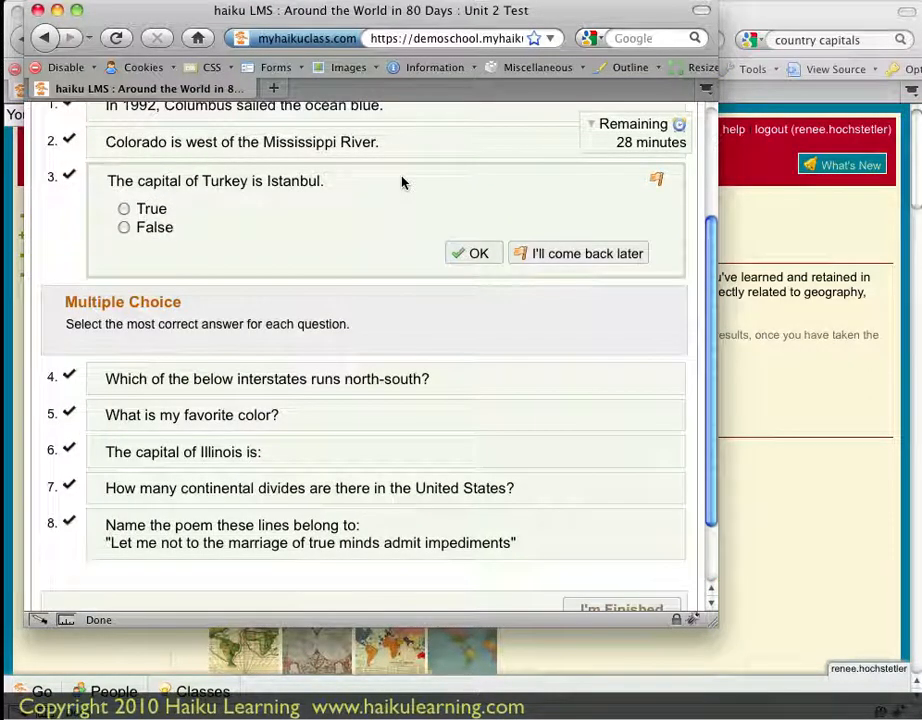
pyautogui.click(124, 209)
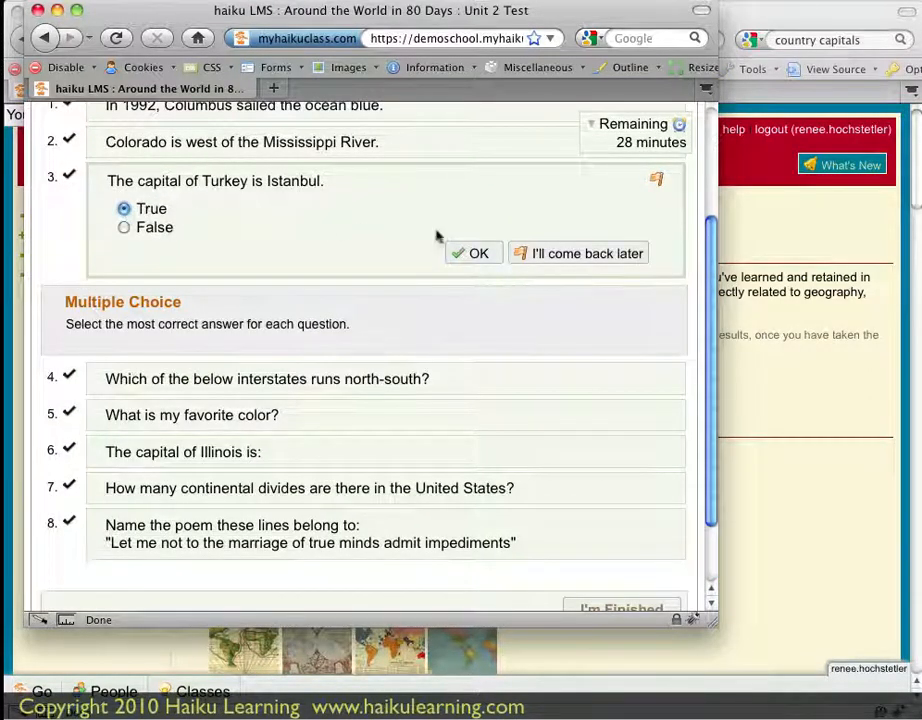
pyautogui.click(461, 253)
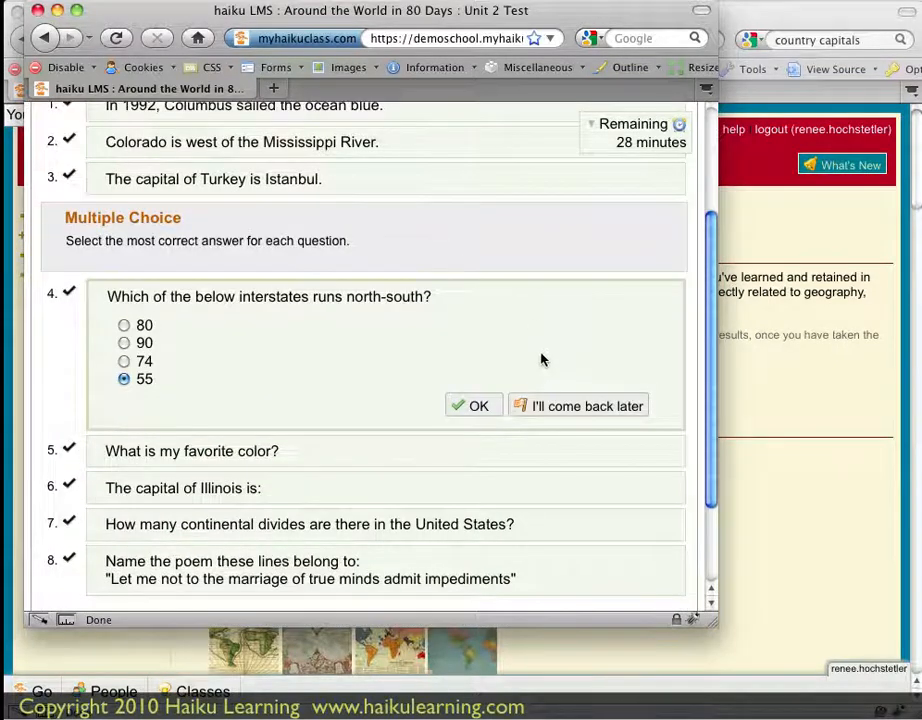
# Finish the Unit 2 Test and confirm its submission.
pyautogui.scroll(-3, 545, 357)
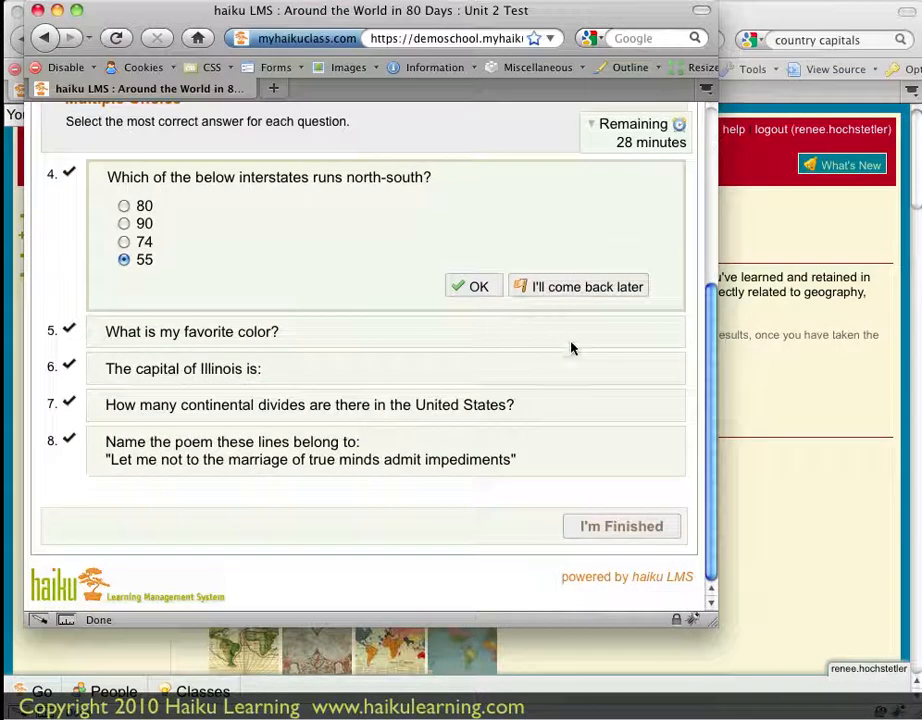
pyautogui.click(644, 537)
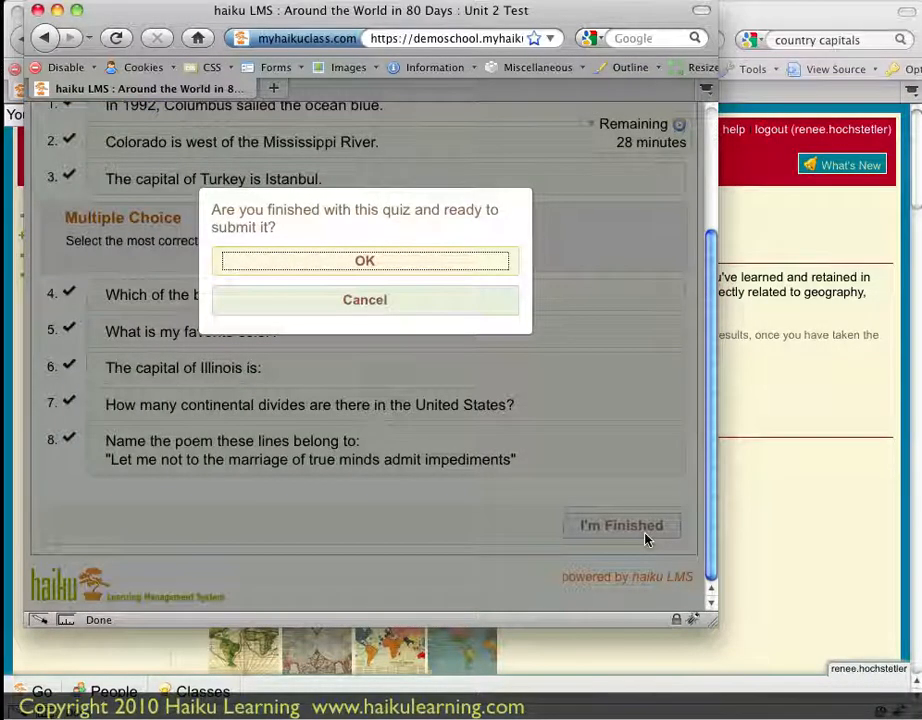
pyautogui.click(402, 268)
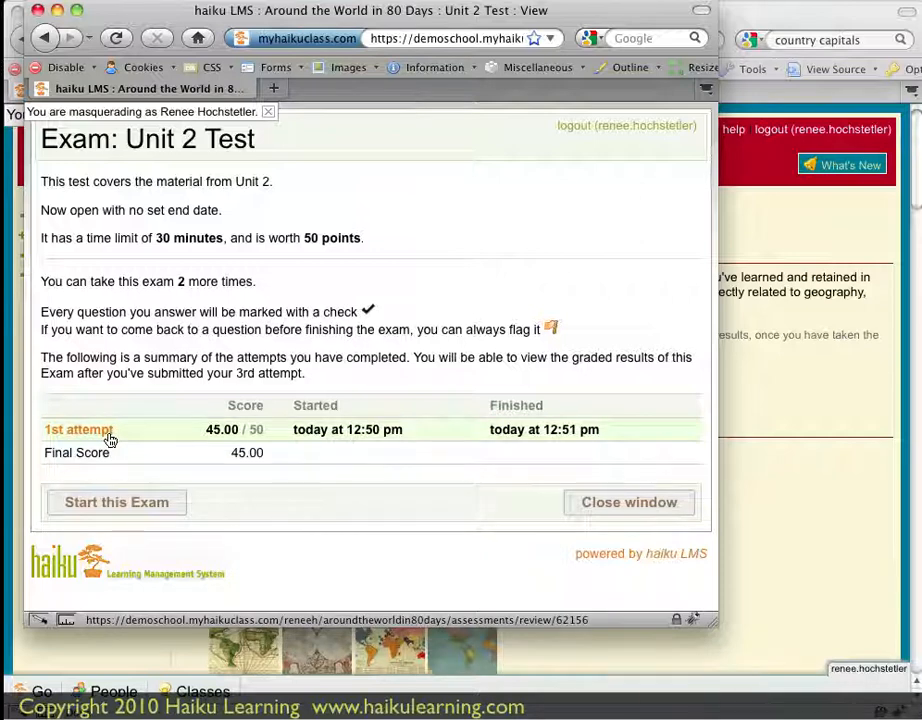
# Open the graded results of the 1st attempt, accepting the loss of remaining attempts, and examine the marking and feedback for every question.
pyautogui.click(111, 438)
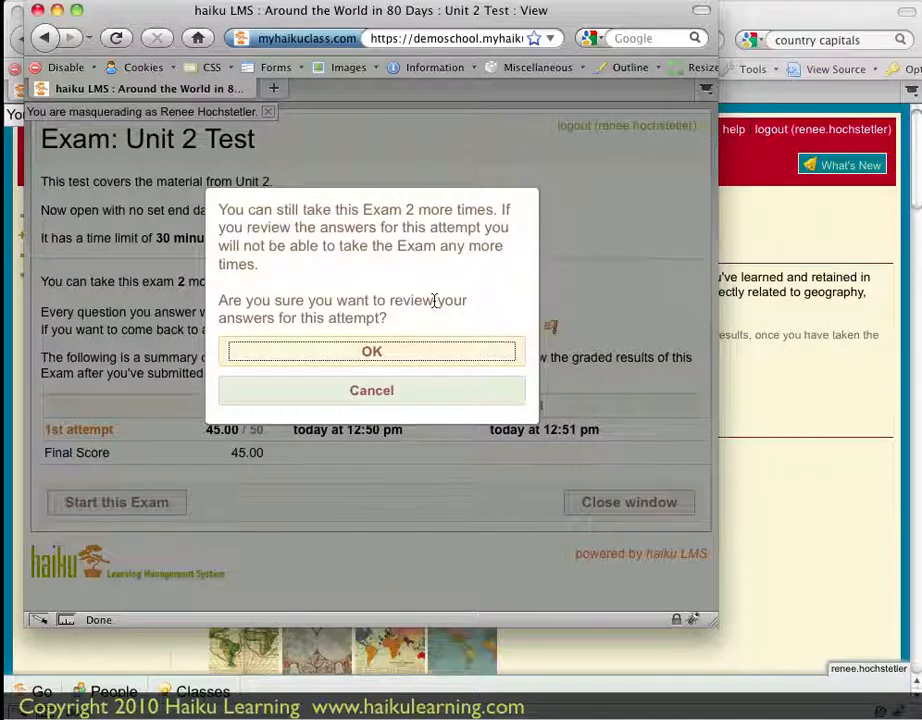
pyautogui.click(439, 357)
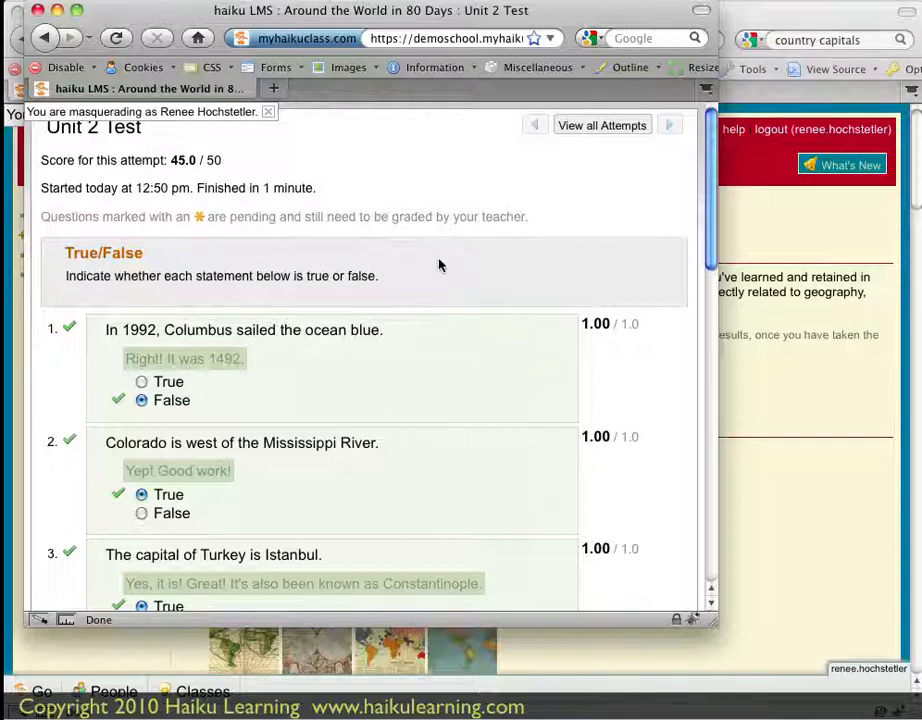
pyautogui.scroll(-3, 435, 265)
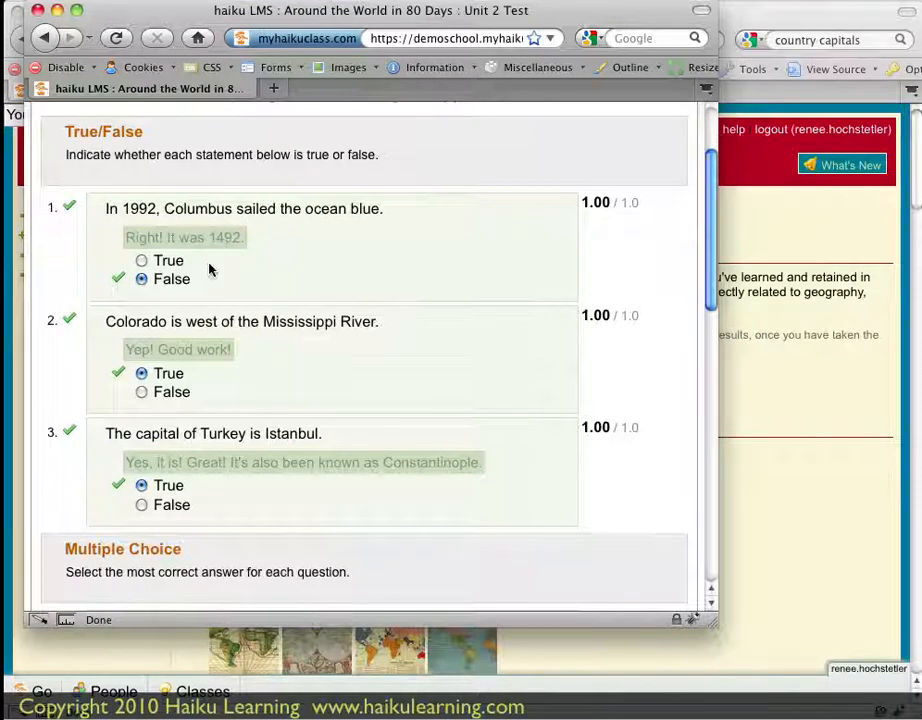
pyautogui.scroll(-2, 210, 267)
pyautogui.scroll(-5, 365, 279)
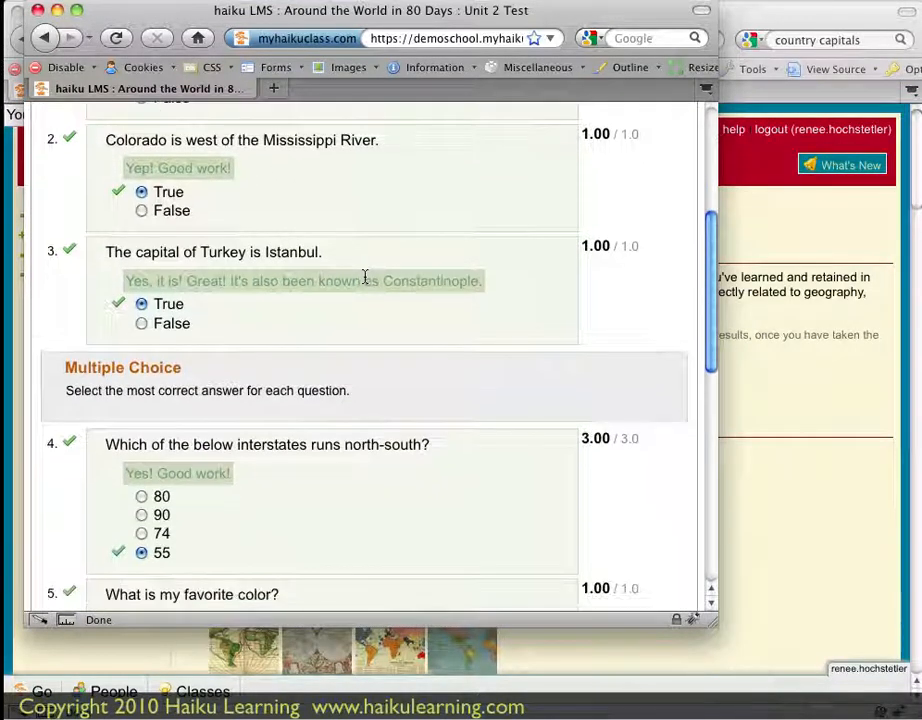
pyautogui.scroll(-5, 365, 279)
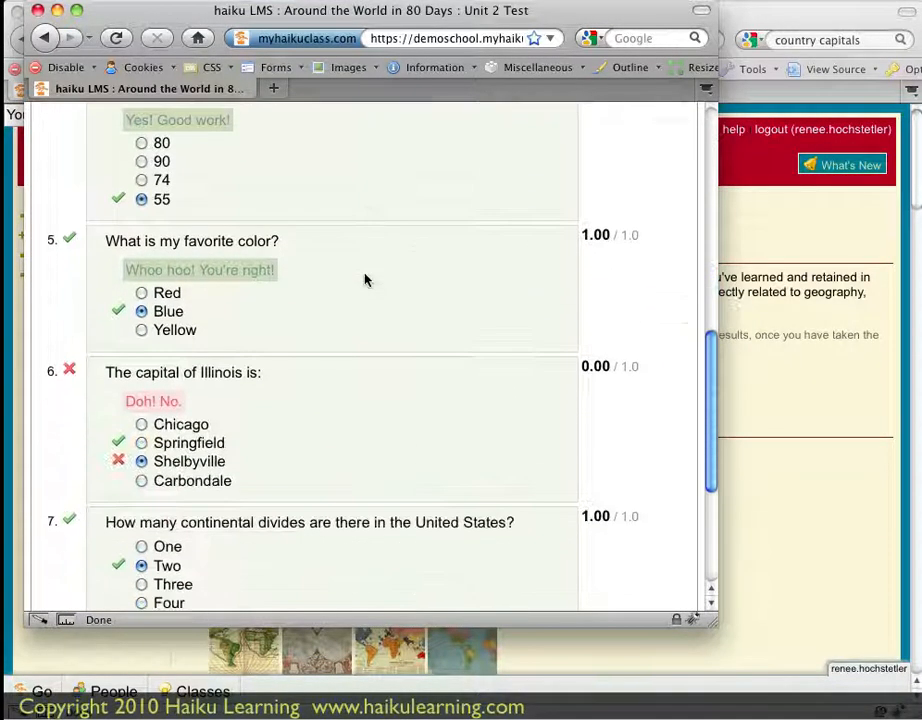
pyautogui.scroll(-1, 266, 386)
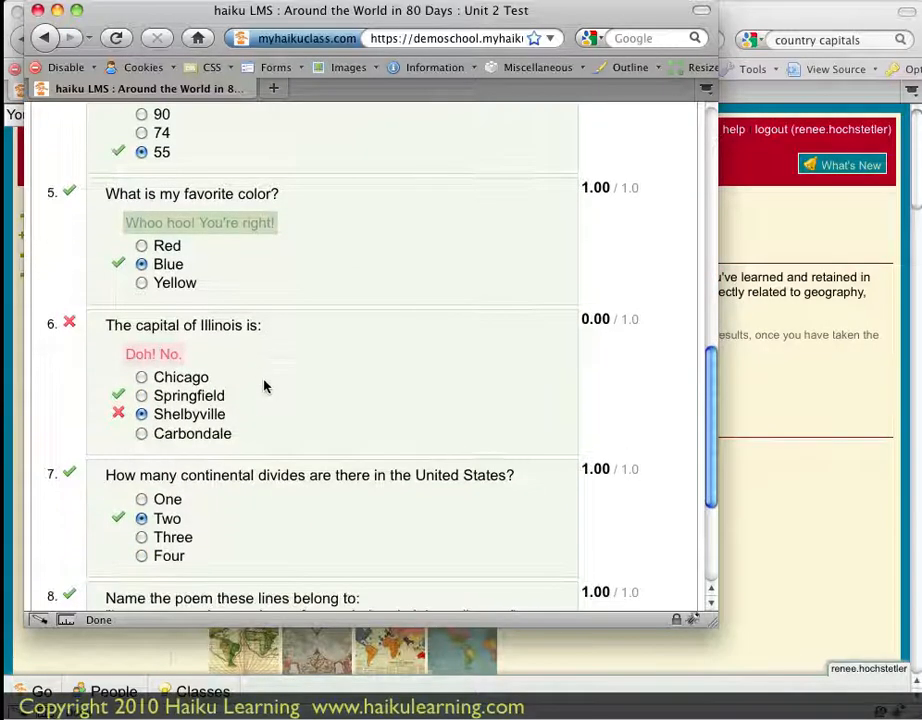
pyautogui.scroll(-5, 292, 379)
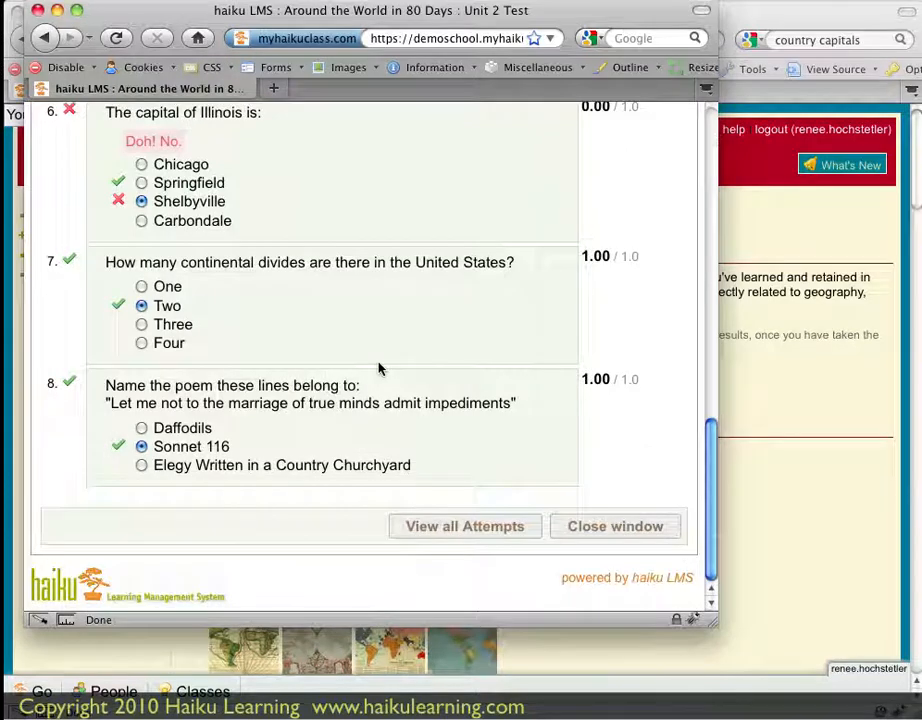
pyautogui.scroll(1, 380, 368)
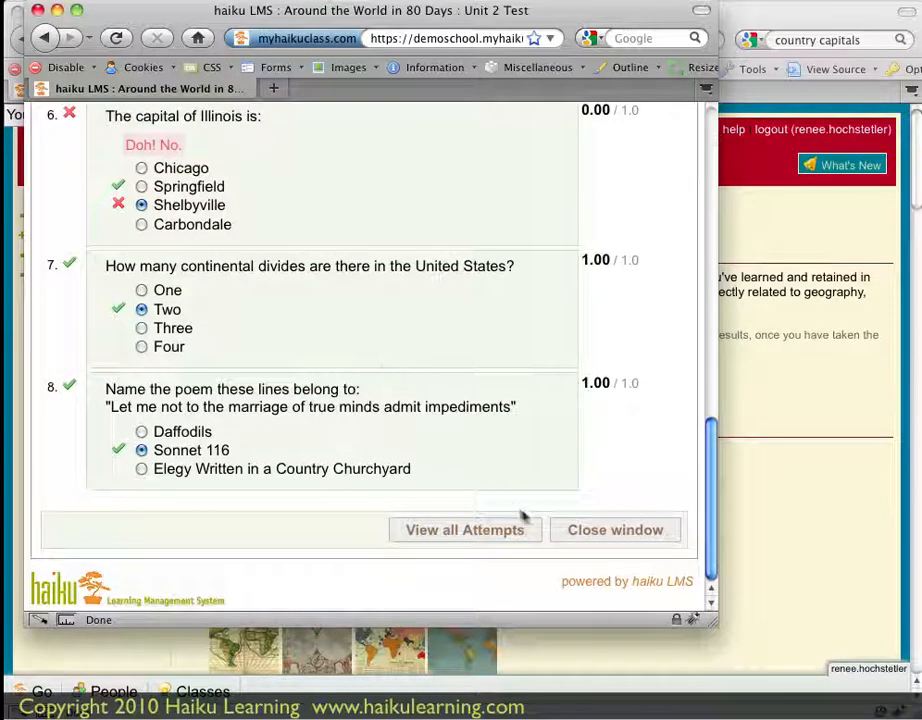
# View the 1st attempt's results again from the summary of all attempts, and close the exam window.
pyautogui.click(492, 533)
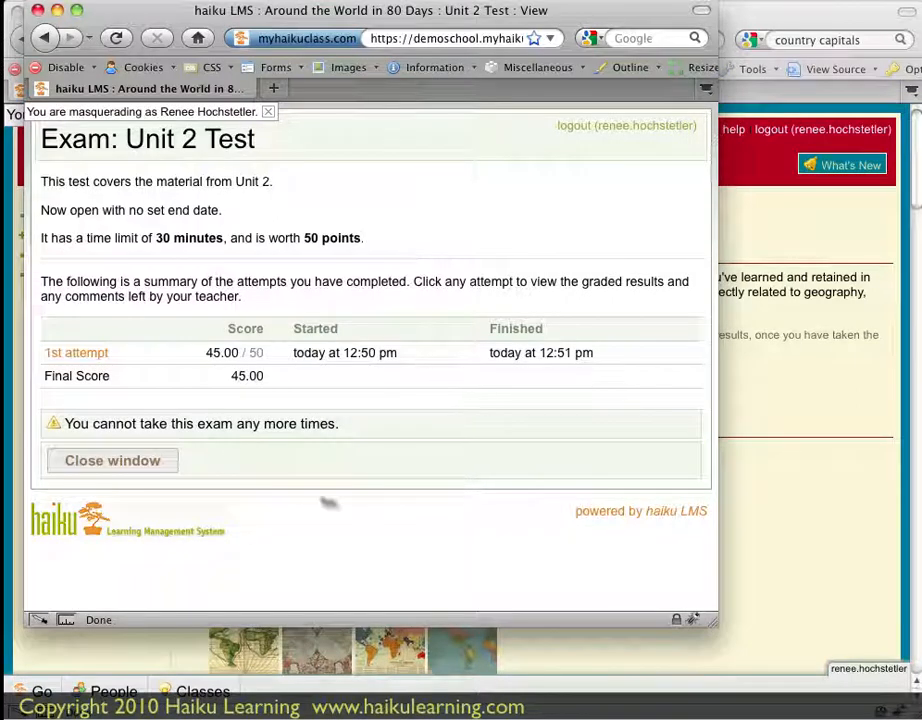
pyautogui.click(95, 356)
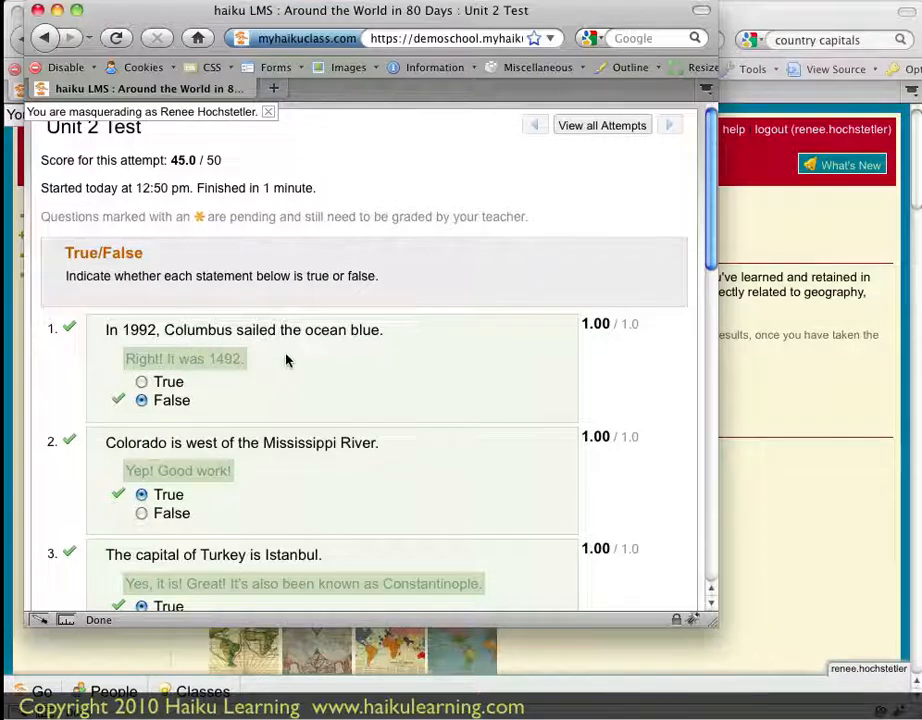
pyautogui.click(592, 127)
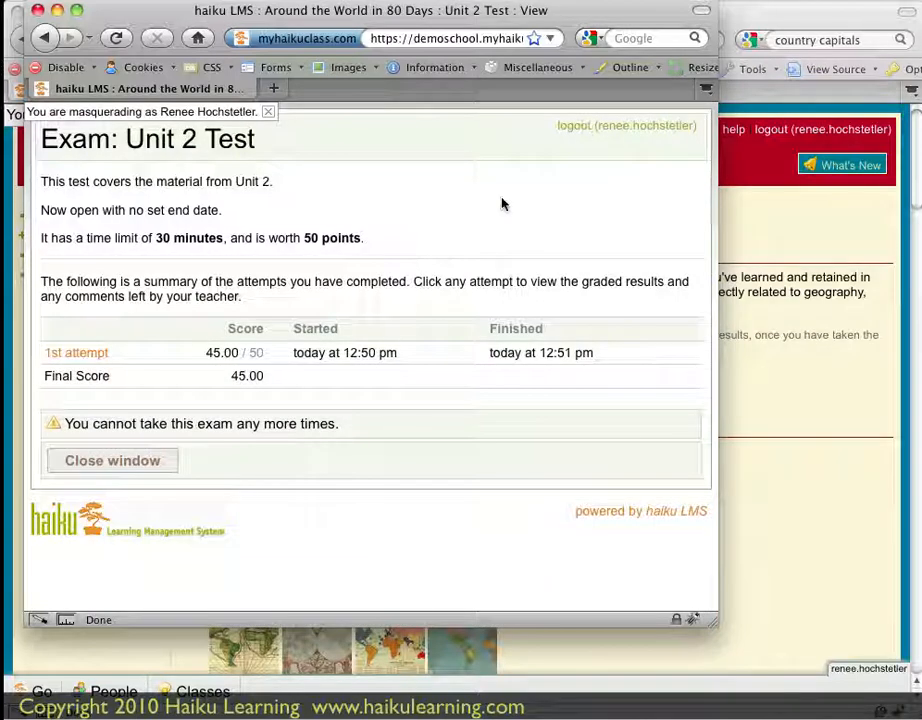
pyautogui.click(142, 464)
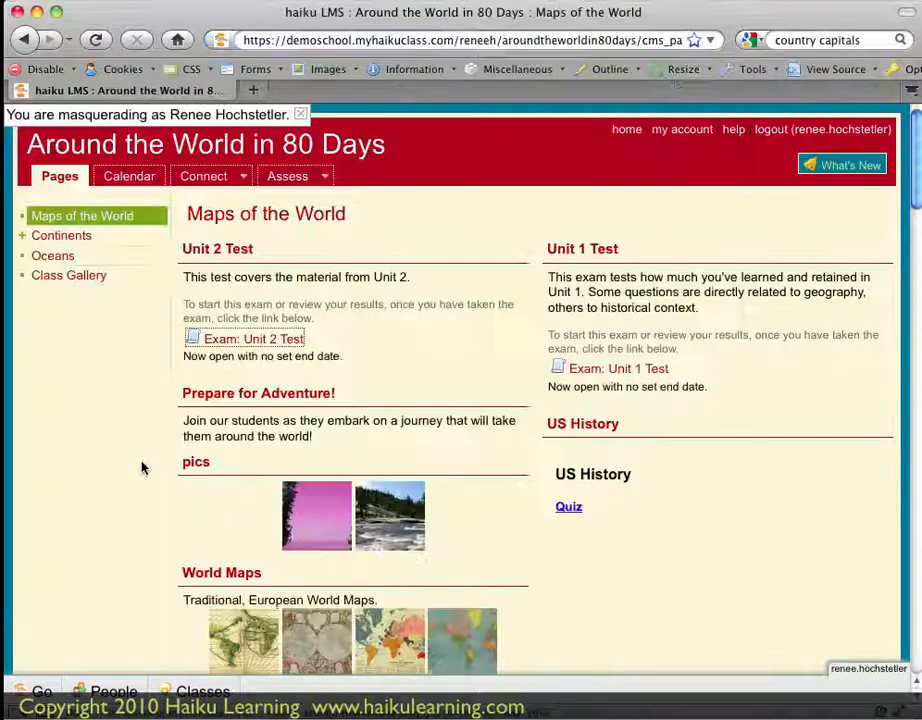